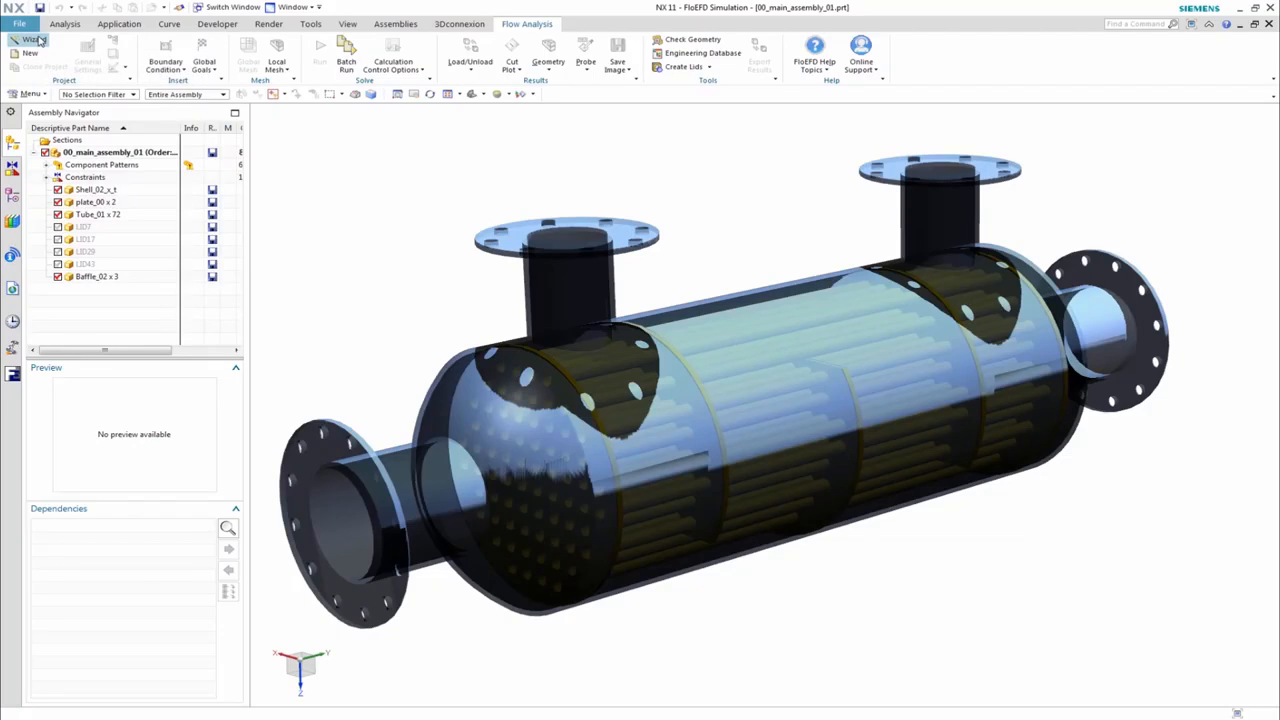
- Start a wizard-based flow project named Project_01 and set its units to °C for temperature and millibar for pressure
click(36, 40)
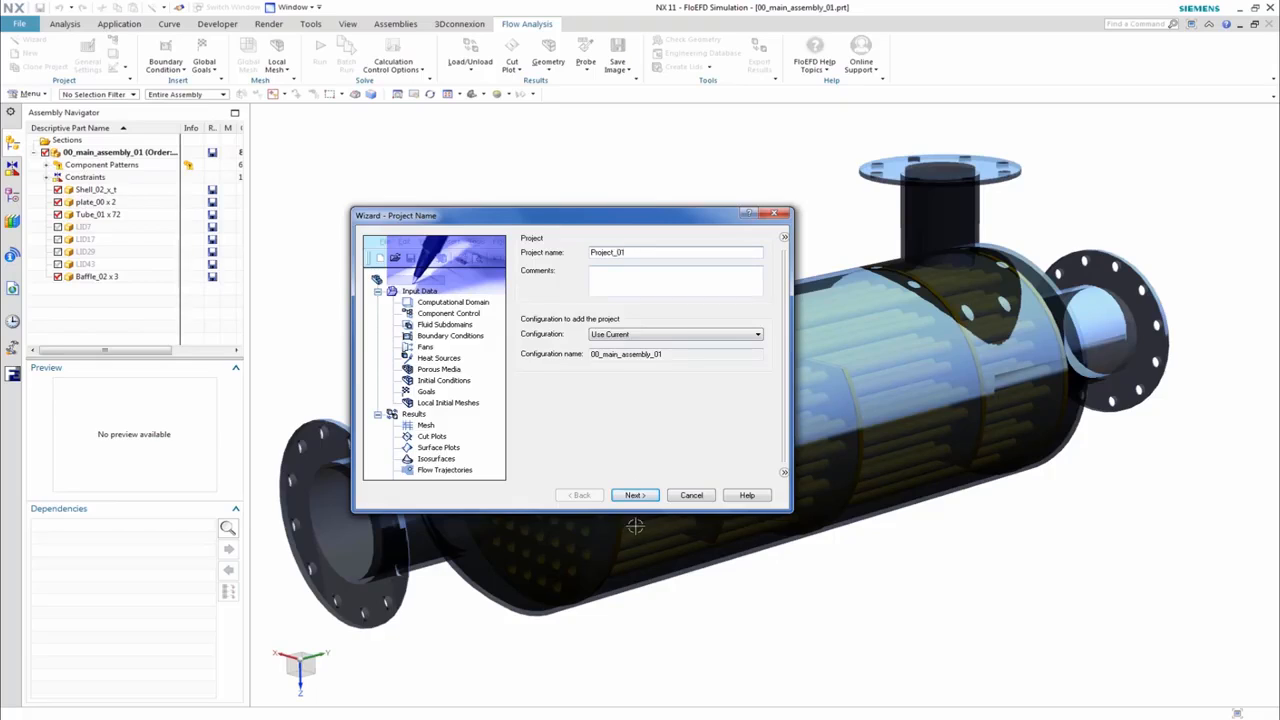
click(635, 495)
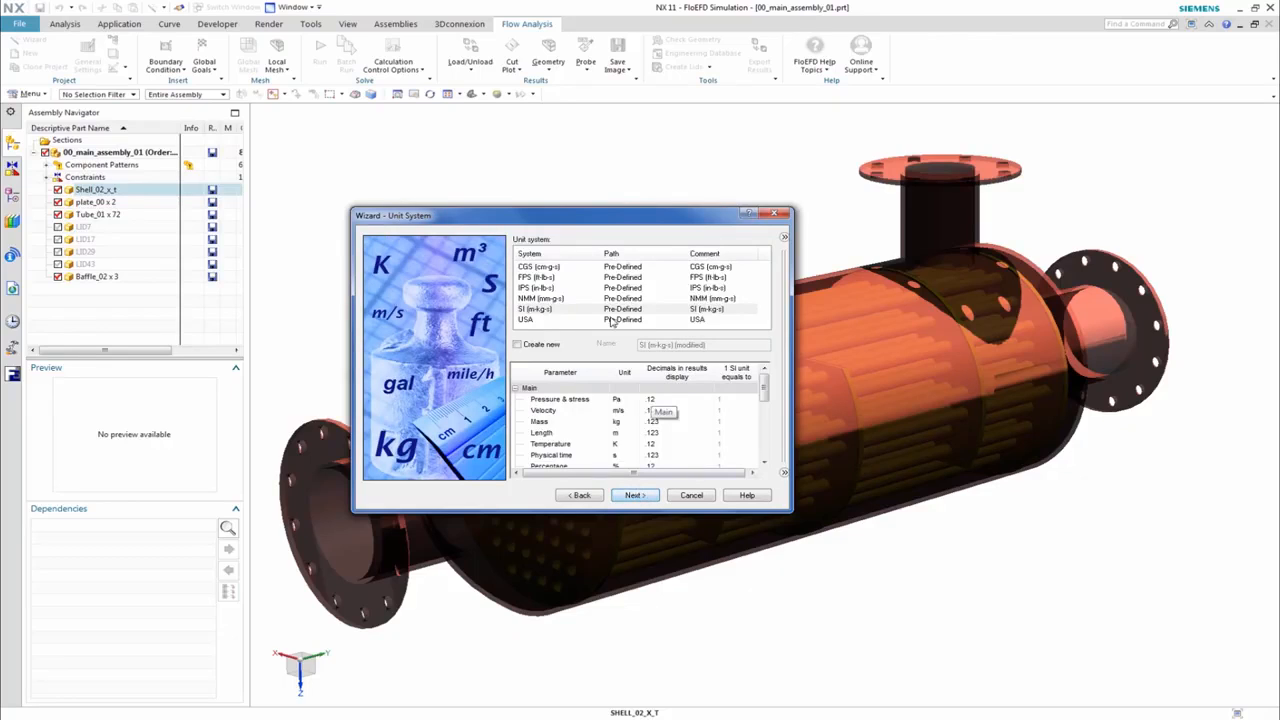
click(631, 445)
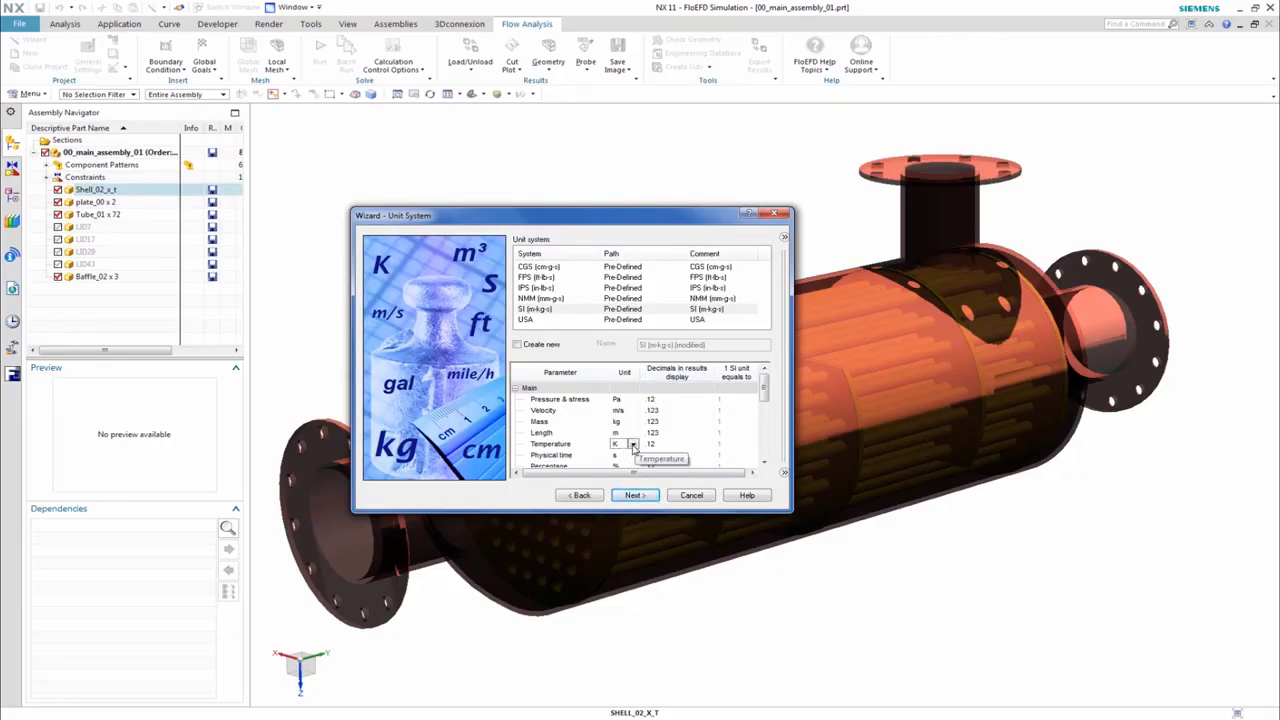
click(632, 444)
click(631, 466)
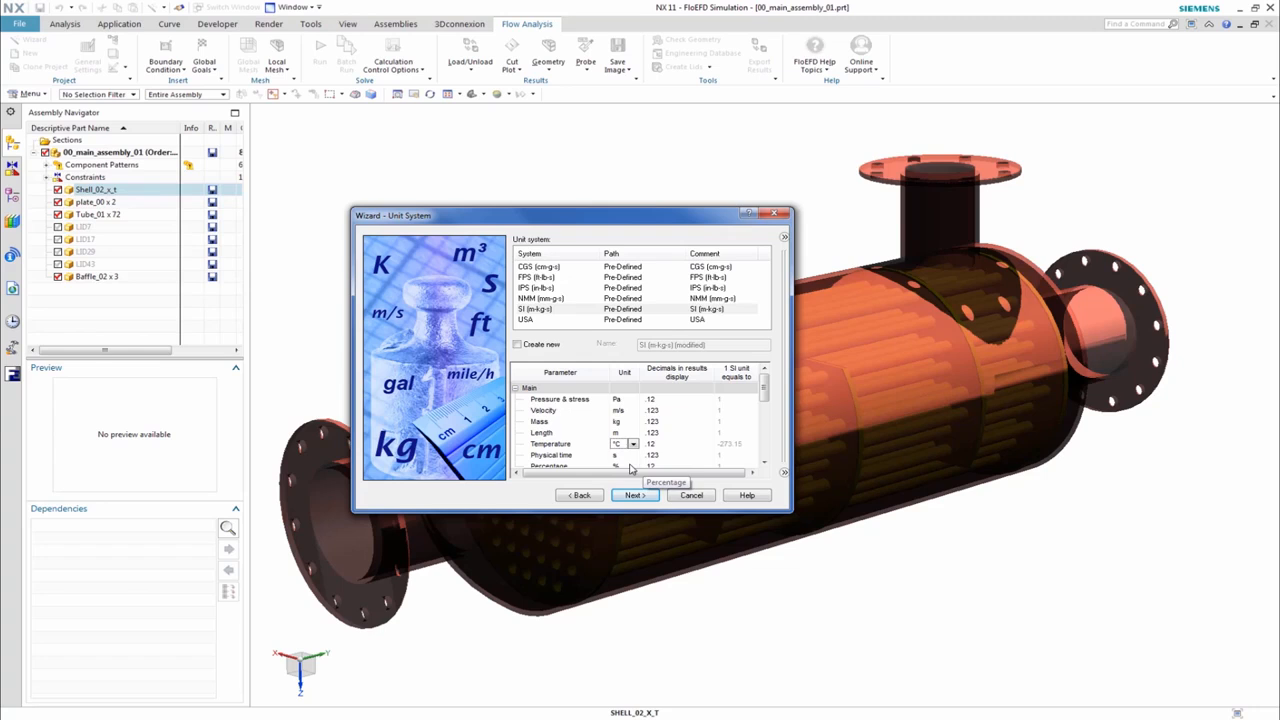
click(628, 400)
click(633, 400)
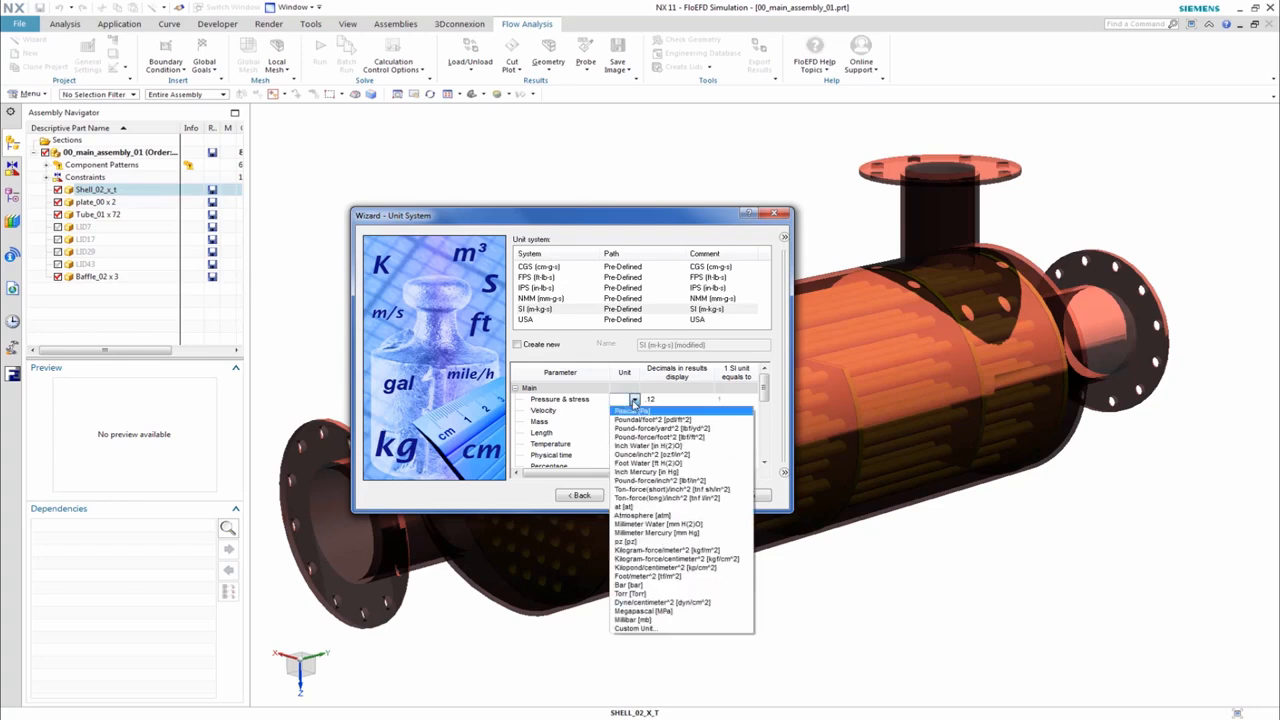
click(632, 618)
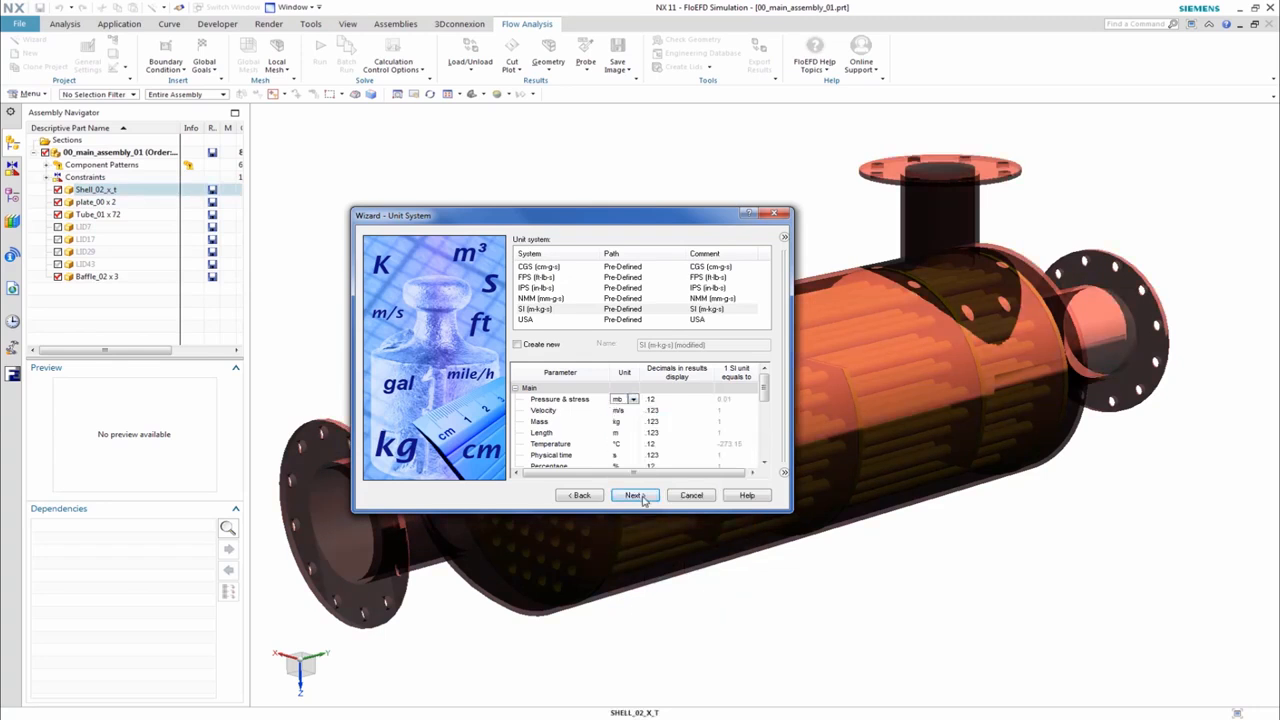
click(641, 496)
- Enable heat conduction in solids for the internal analysis and add the pre-defined liquid Water as the project fluid
click(649, 305)
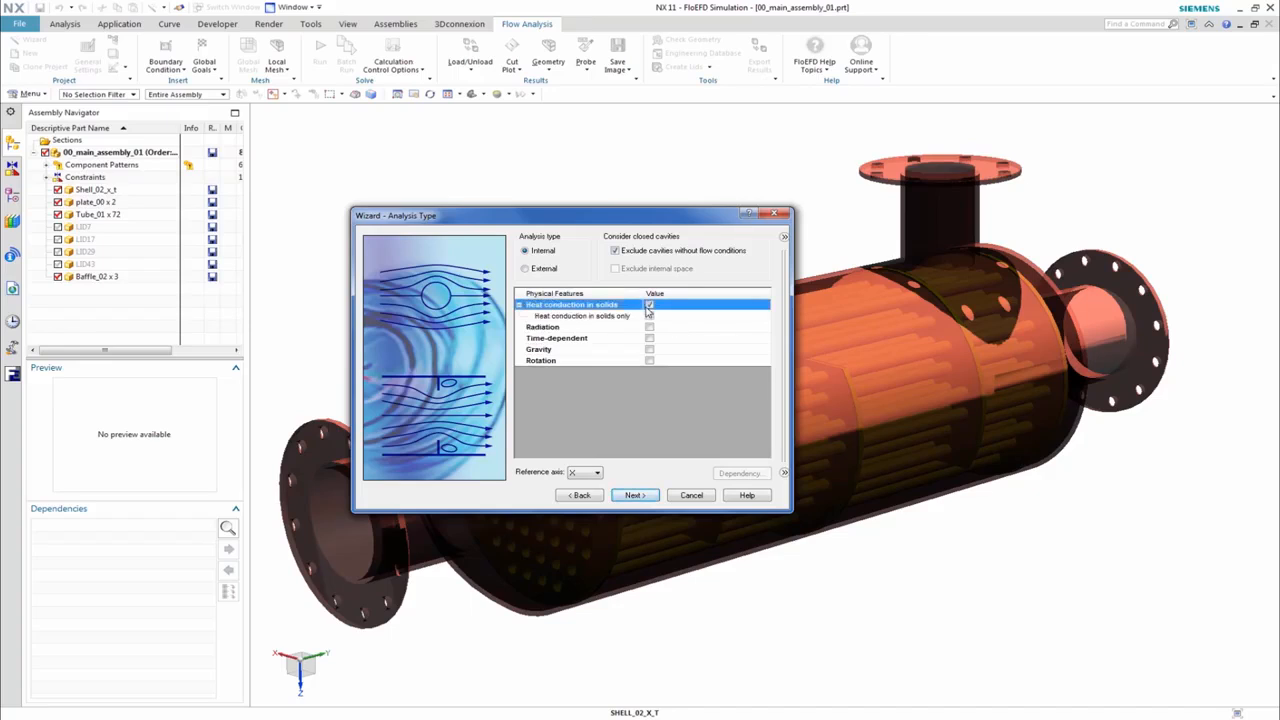
click(634, 496)
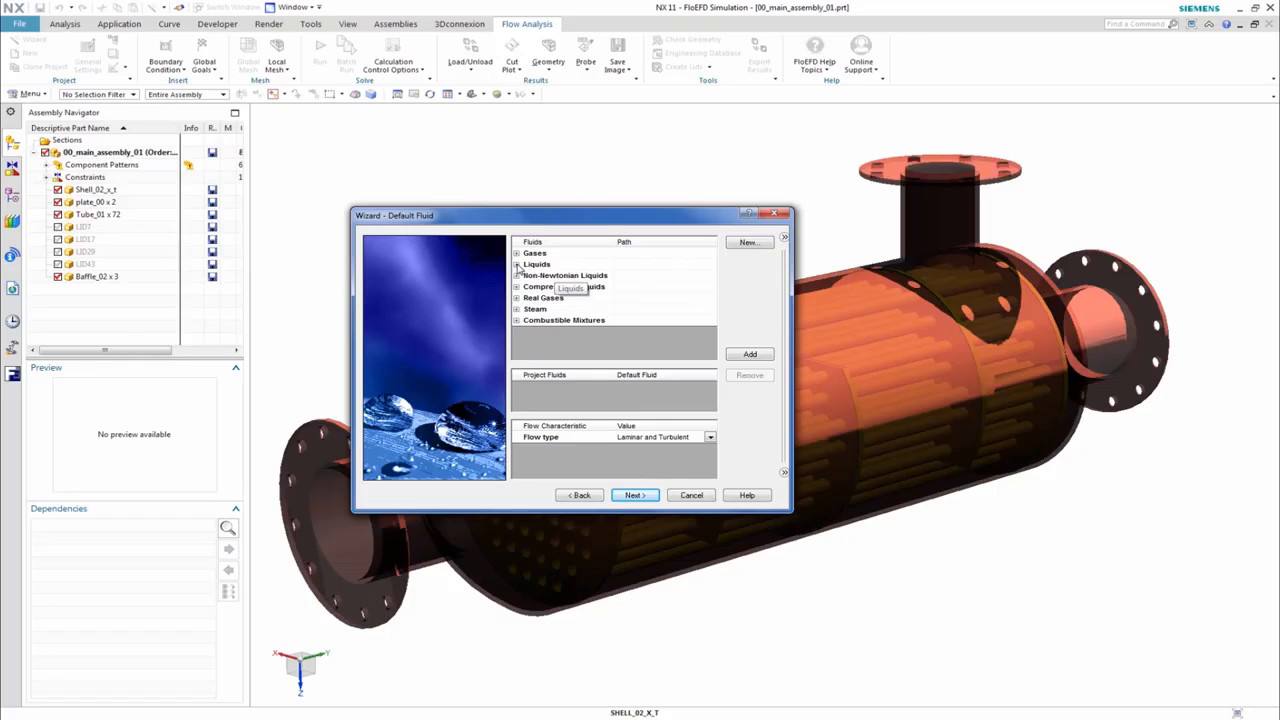
click(517, 265)
scroll(560, 310, down, 5)
click(560, 320)
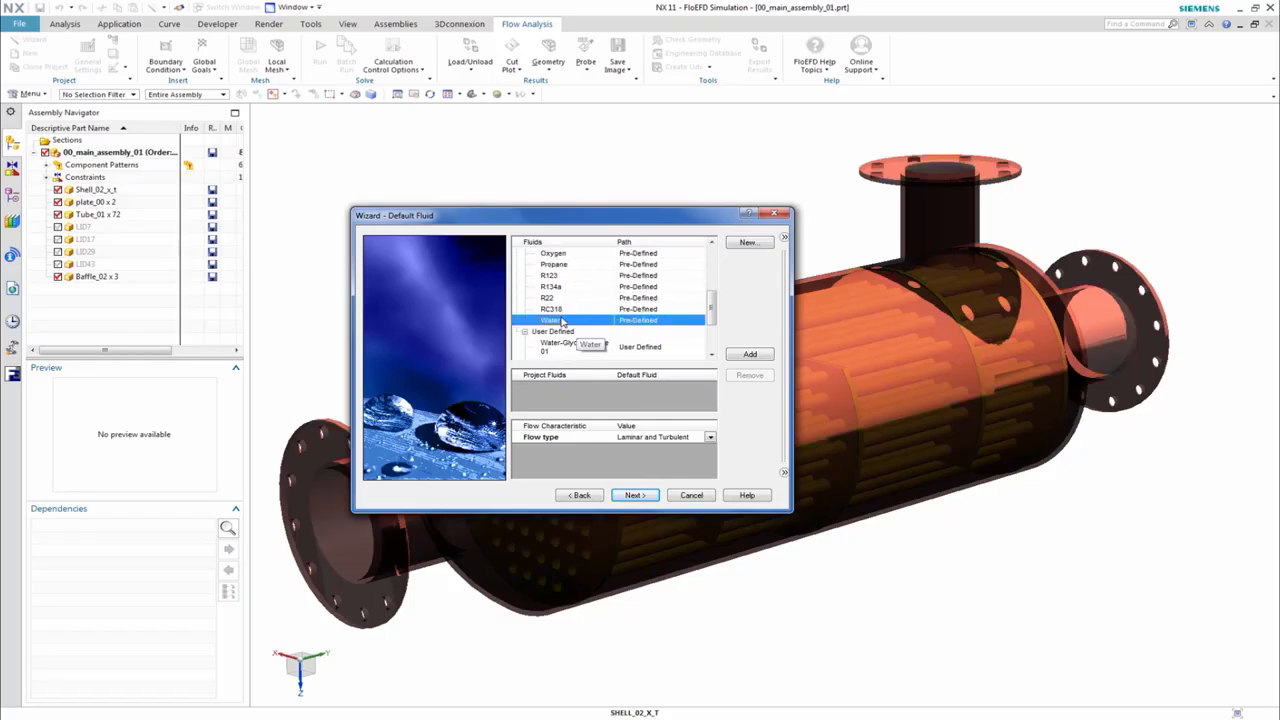
double_click(563, 321)
click(633, 496)
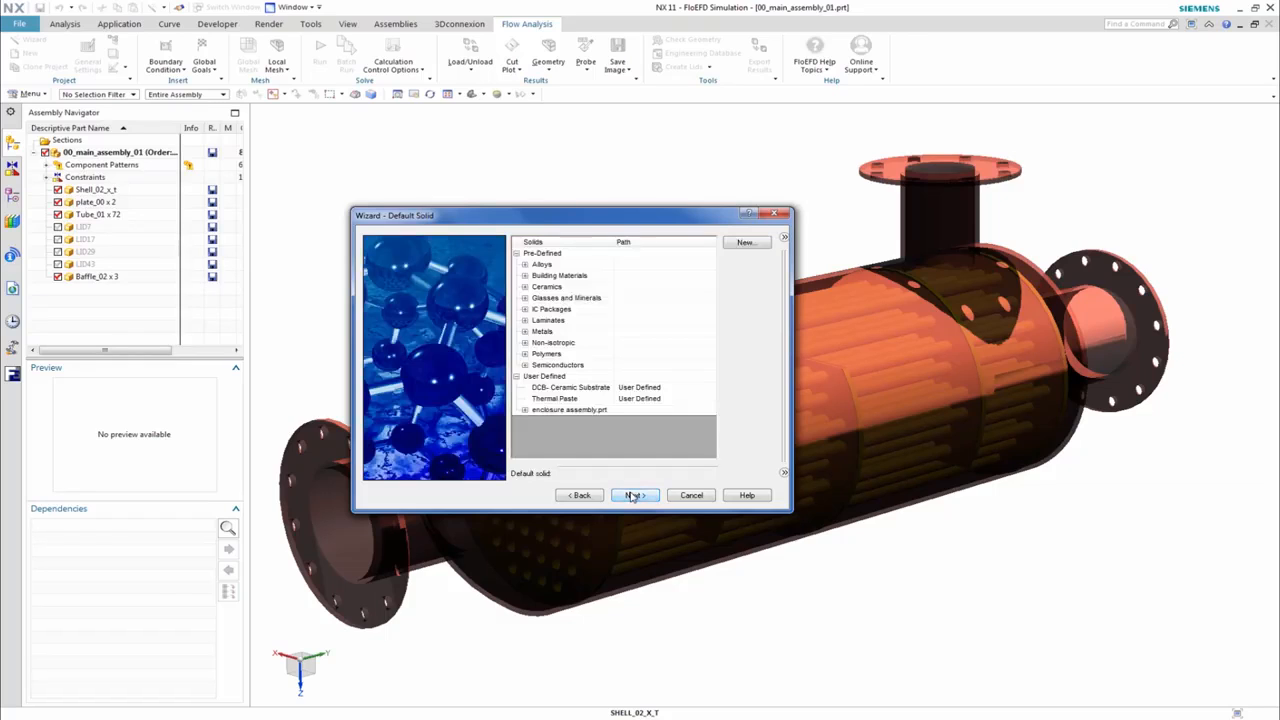
- Choose the pre-defined alloy Steel (Mild) as the default solid and proceed through the wizard
click(524, 264)
scroll(556, 360, down, 5)
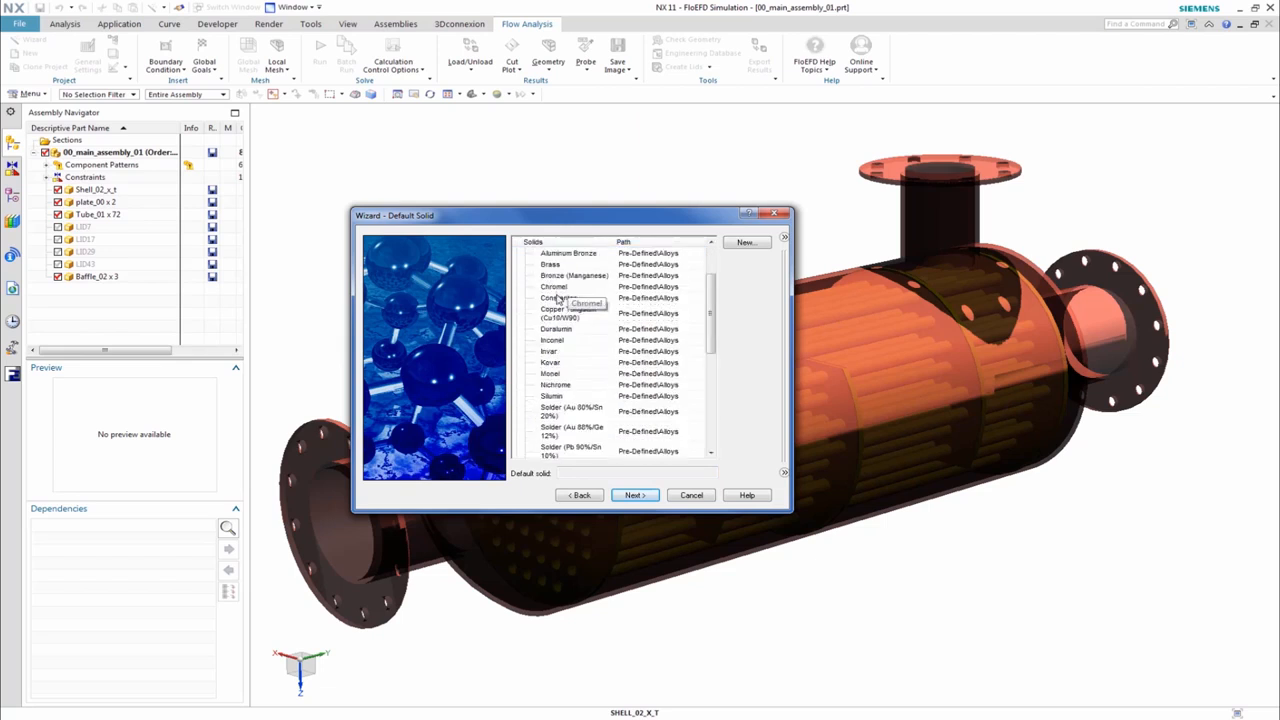
scroll(556, 362, down, 1)
click(558, 417)
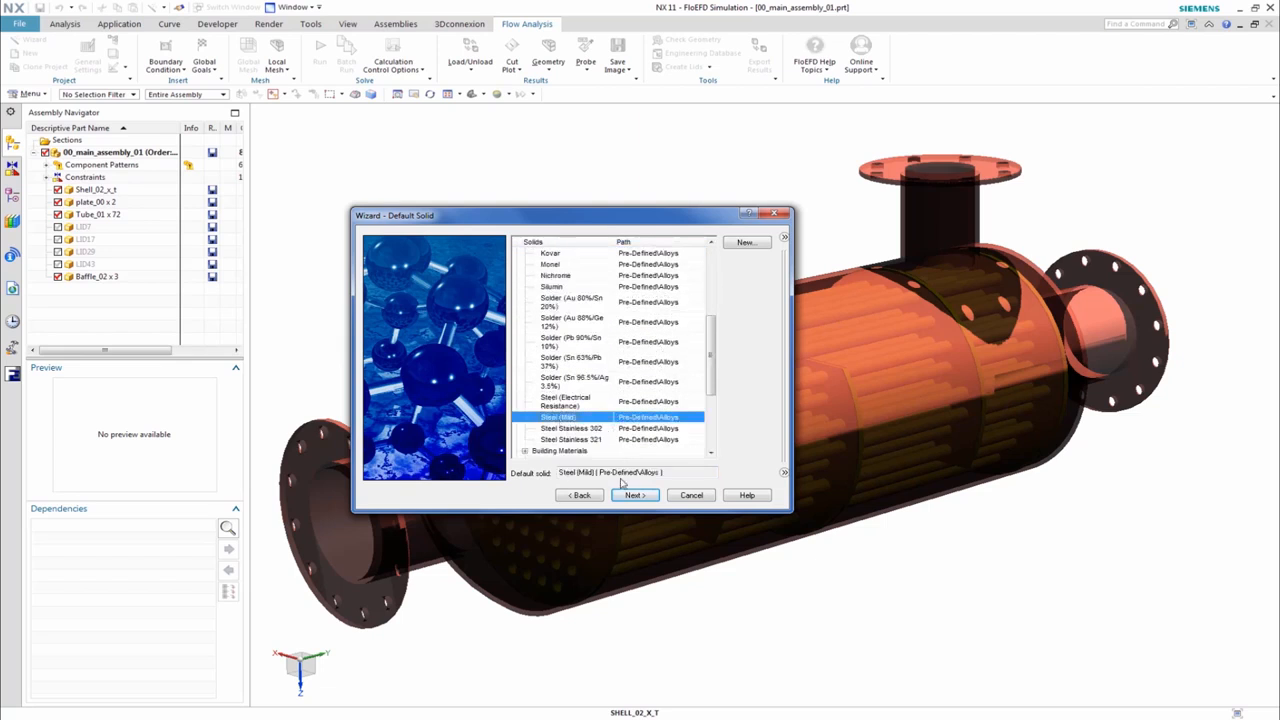
click(633, 496)
click(633, 496)
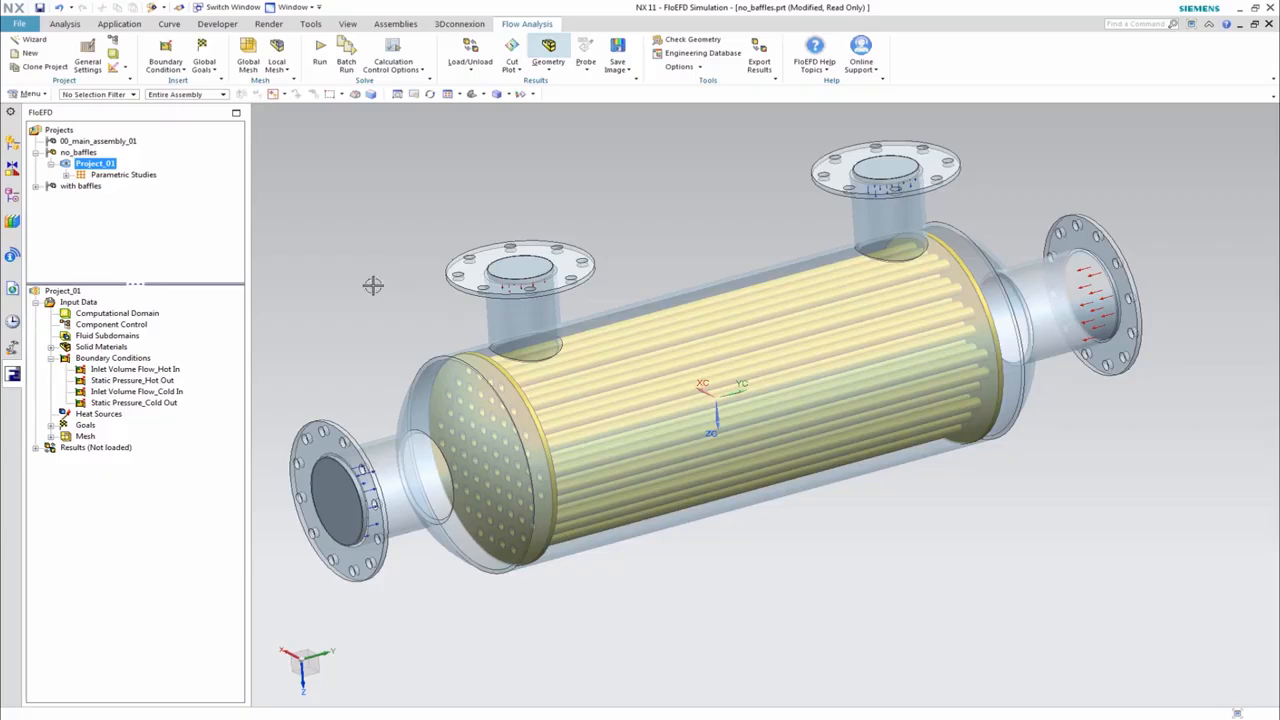
- Review the hot-side boundary conditions: the inlet's volume flow rate and temperature, and the outlet's static pressure
double_click(135, 369)
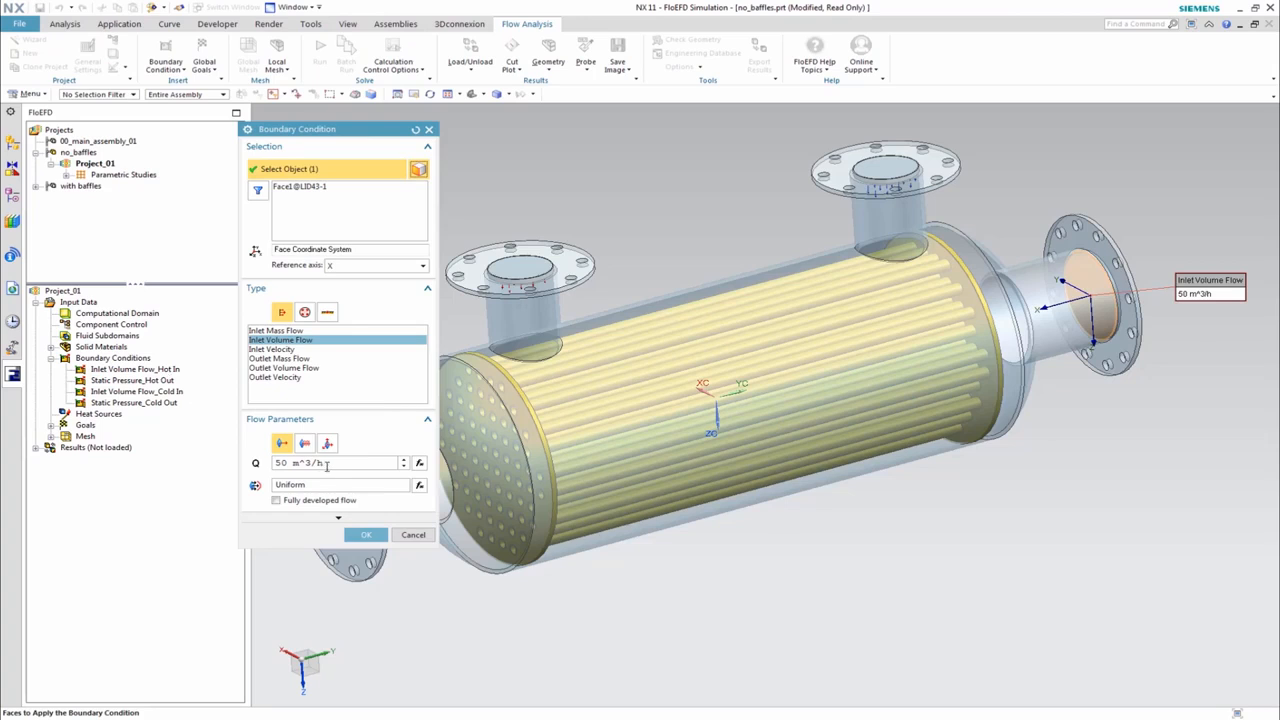
triple_click(326, 464)
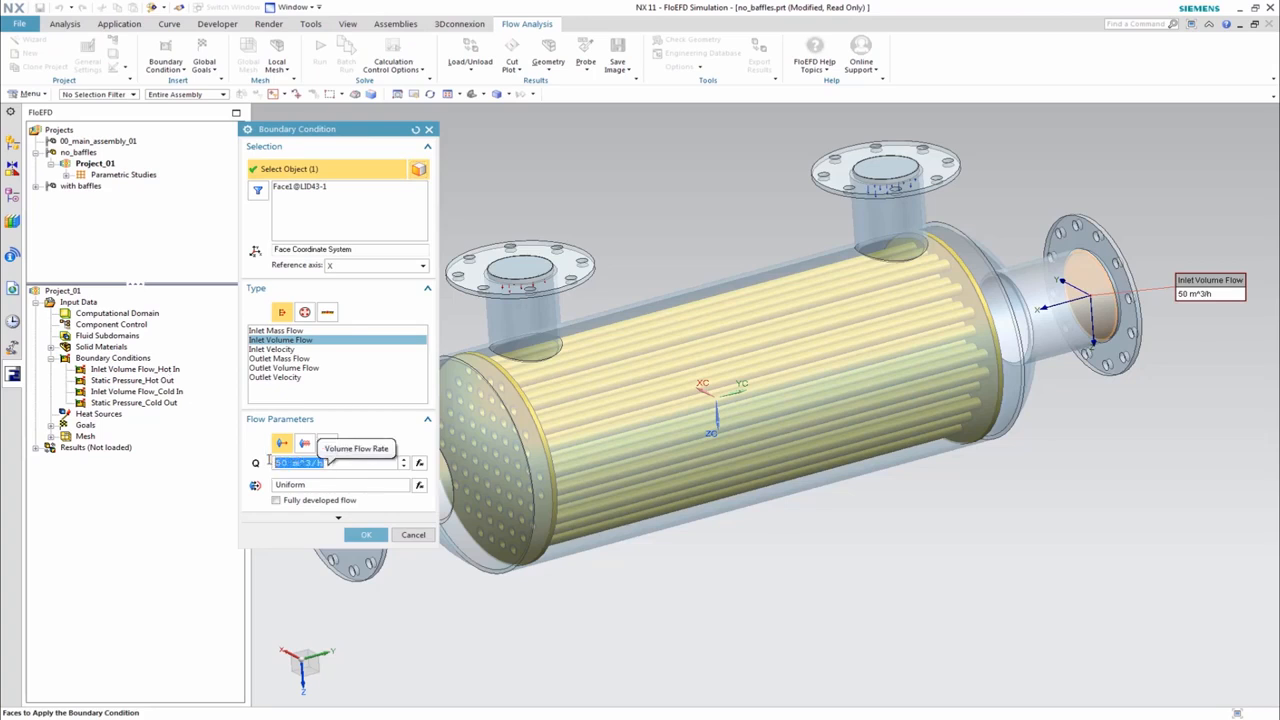
click(324, 520)
click(330, 524)
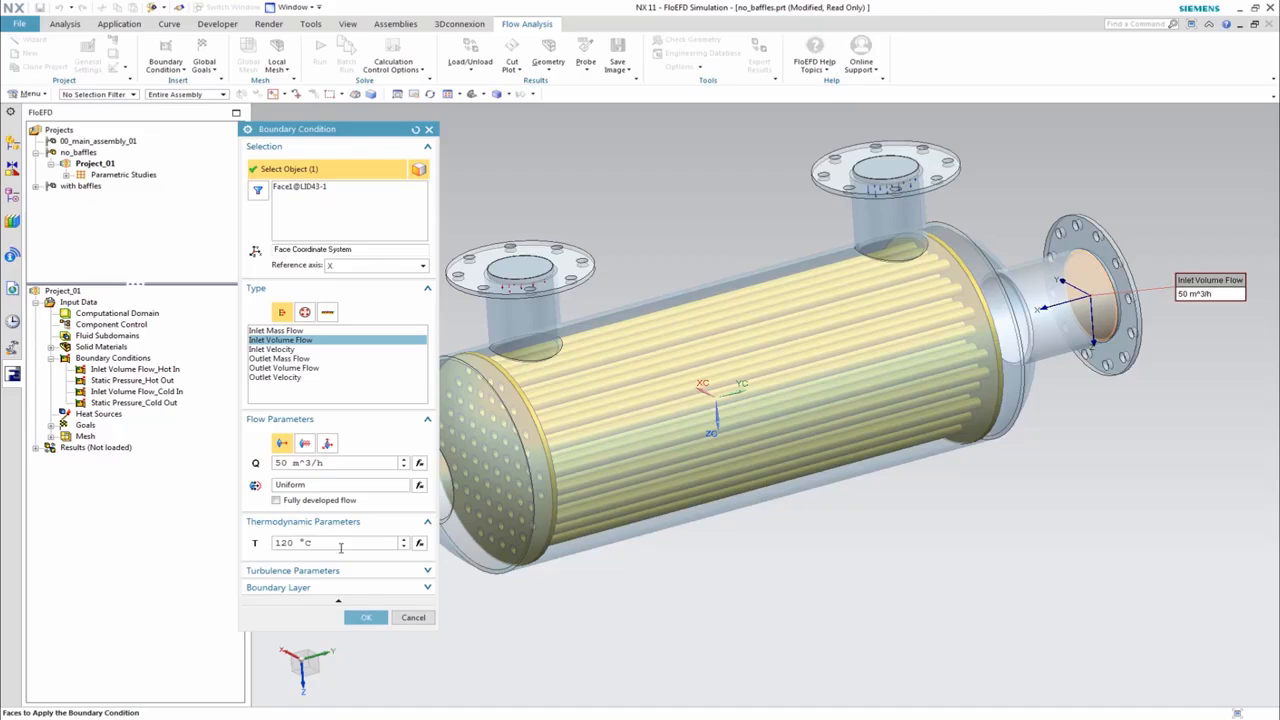
triple_click(338, 543)
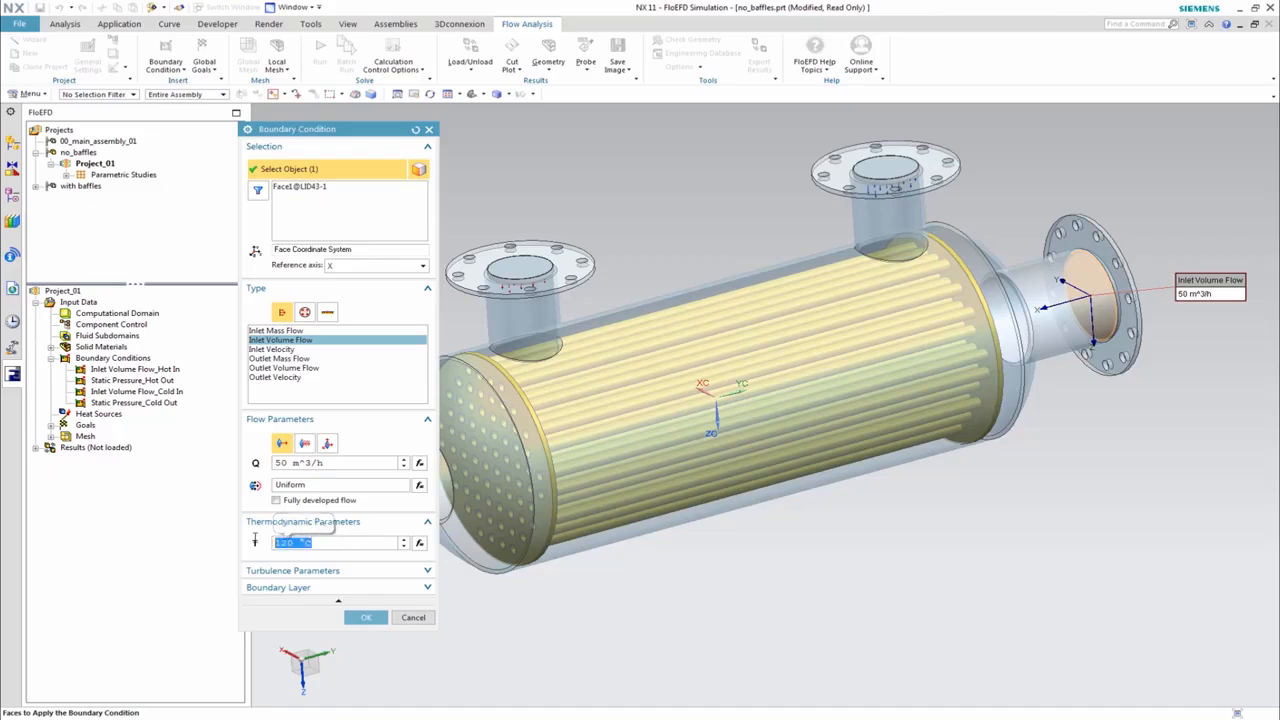
click(366, 619)
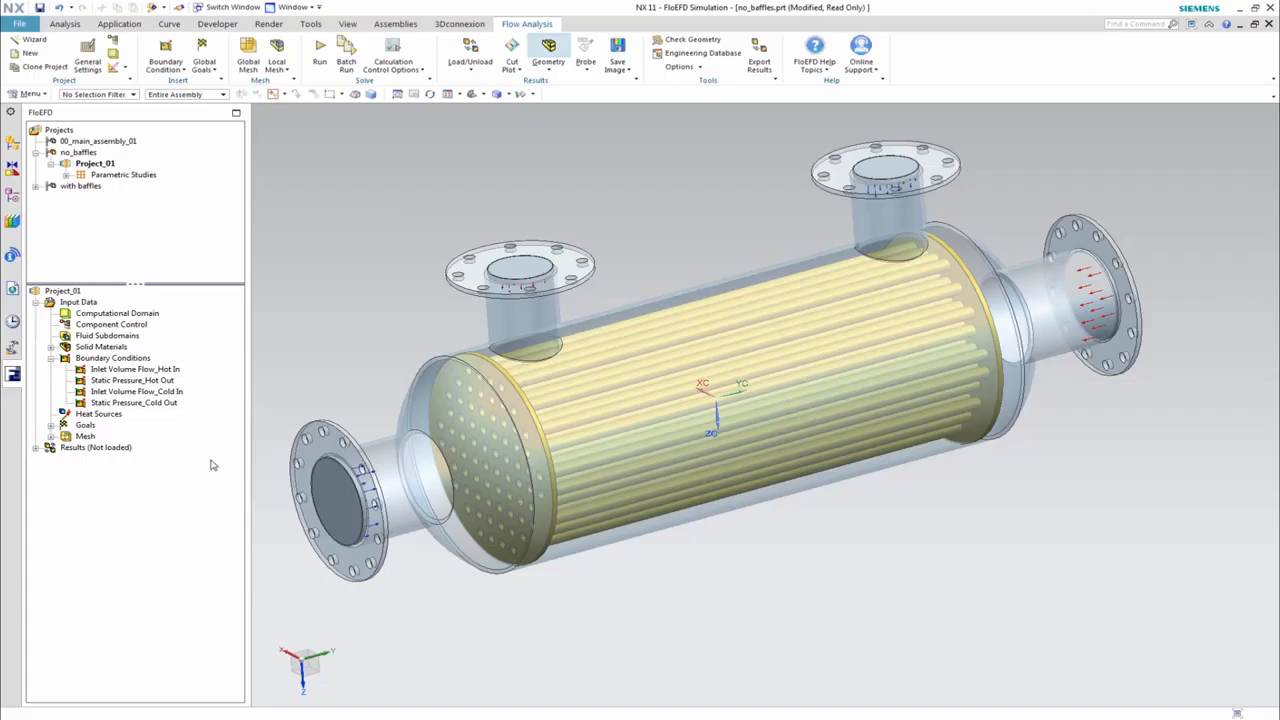
click(146, 381)
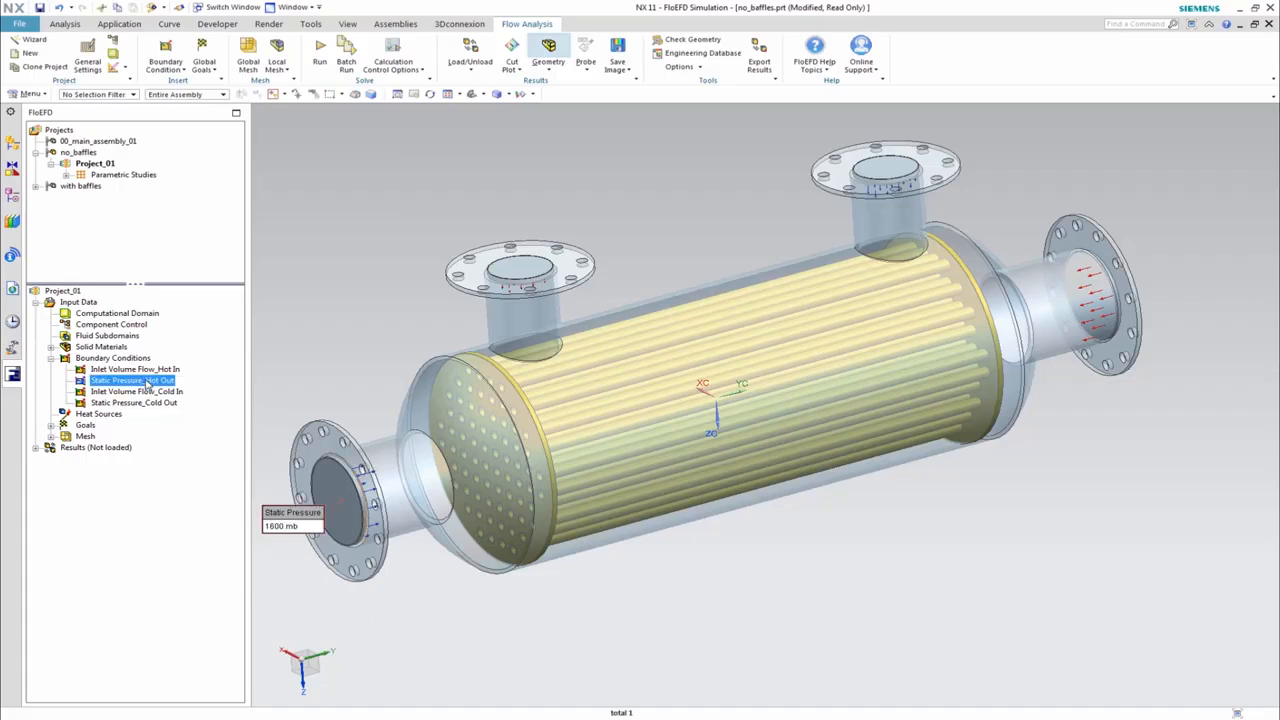
- Review the cold-side boundary conditions: the inlet's volume flow rate and temperature, and the outlet's static pressure
click(141, 392)
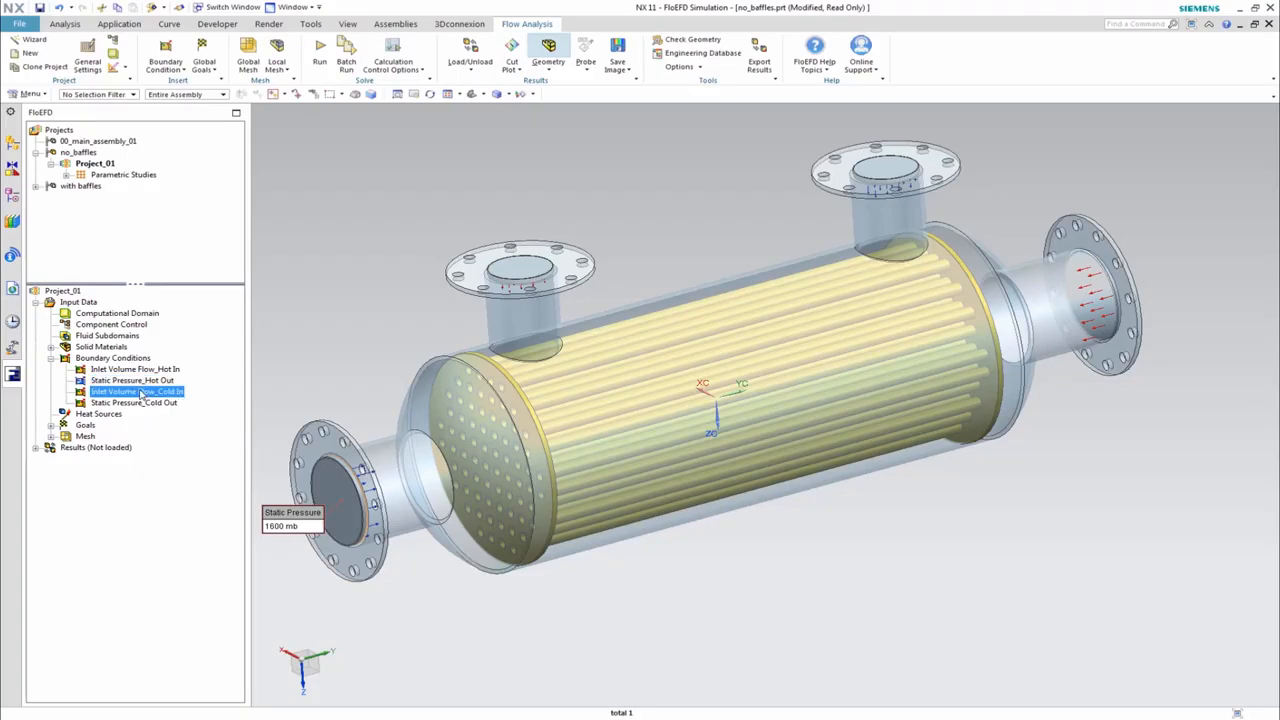
double_click(141, 392)
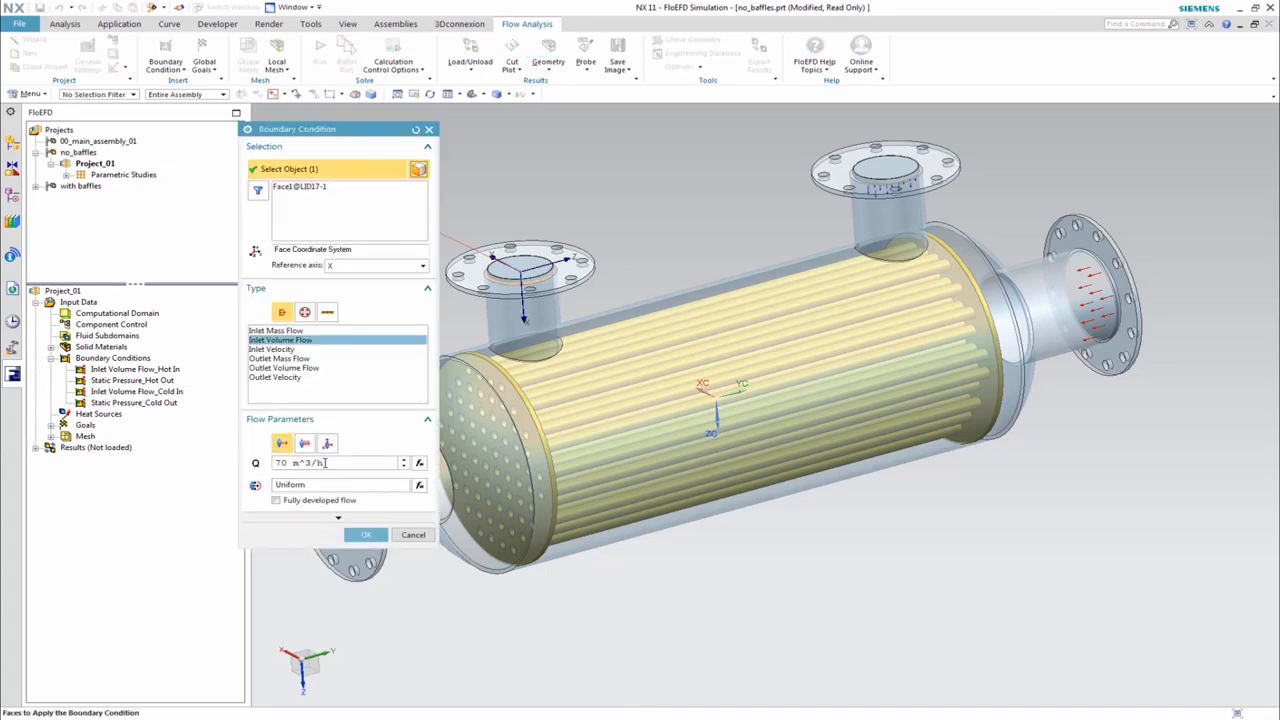
drag(336, 464, 256, 463)
click(365, 517)
click(363, 521)
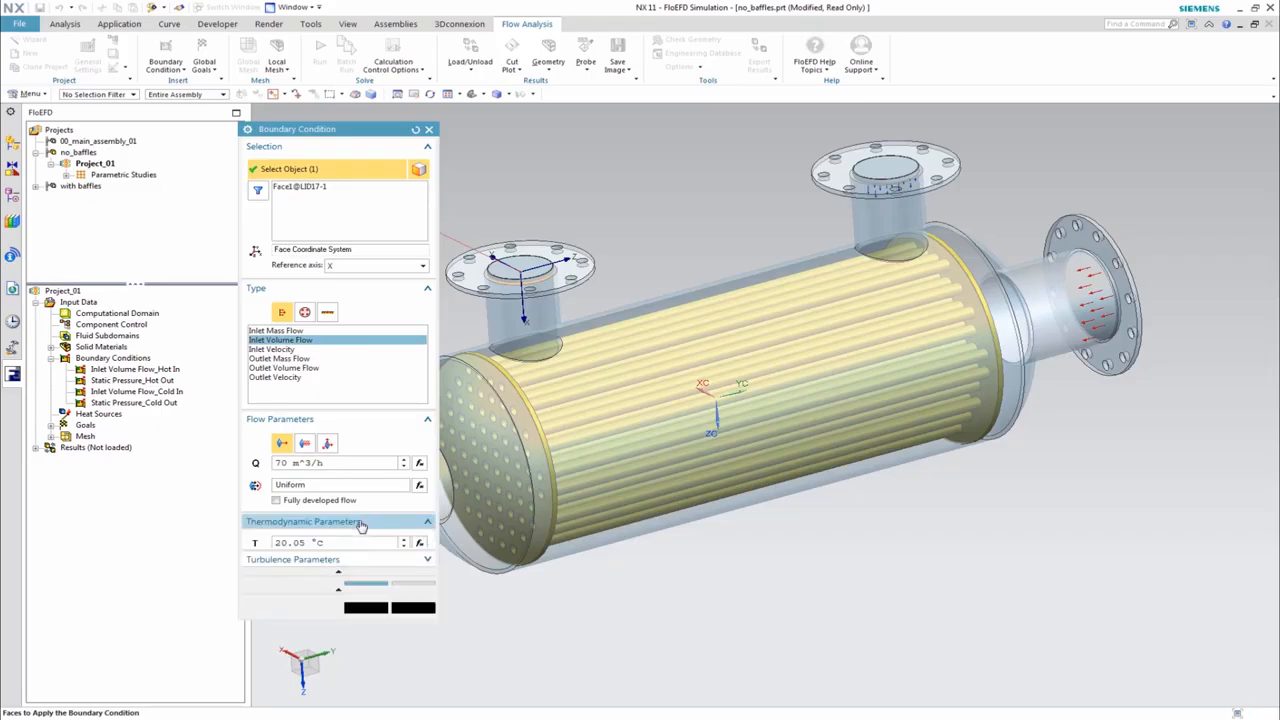
click(366, 619)
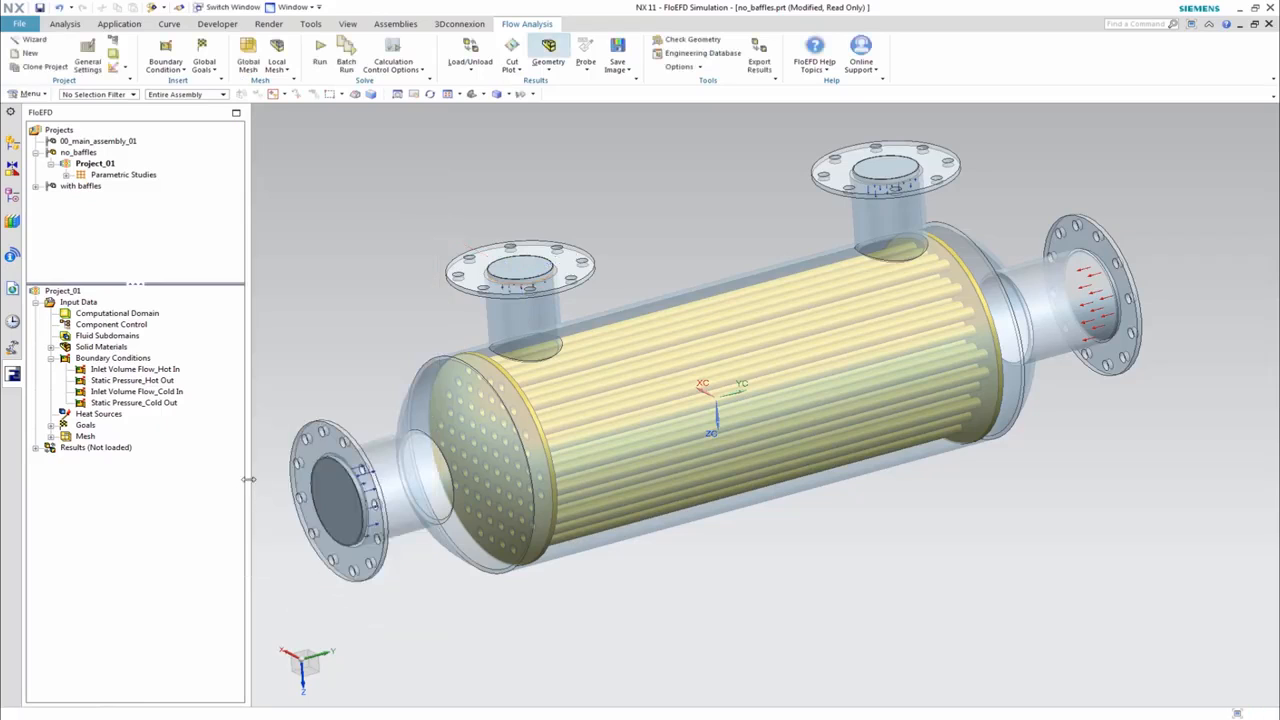
click(150, 402)
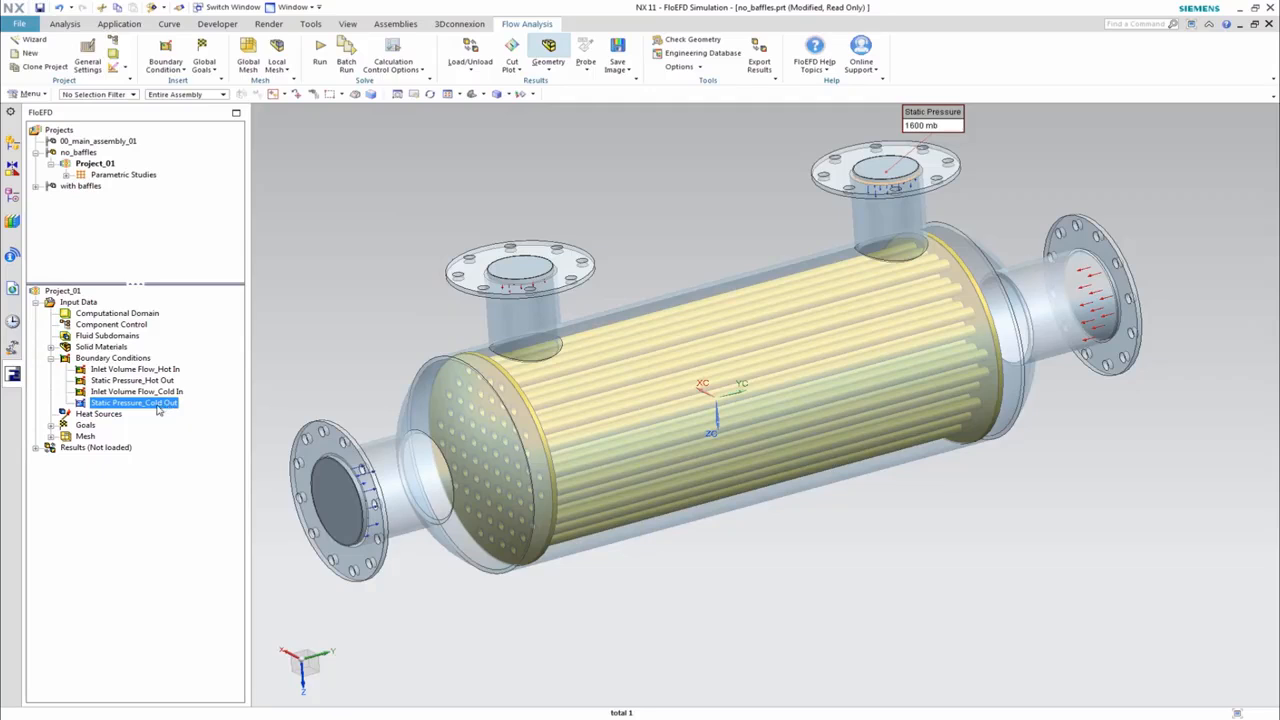
- List the project's goals and examine the equation goals dp_hot, dp_cold, dH_hot and dH_cold
click(90, 427)
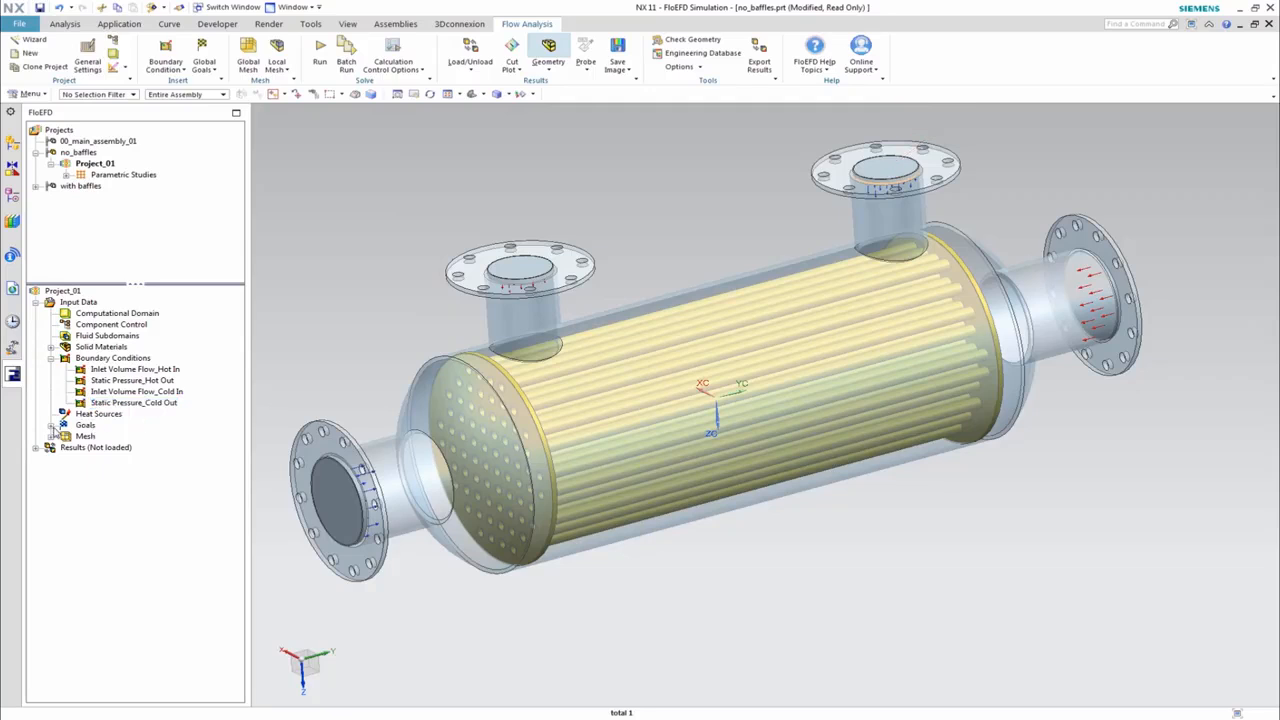
click(51, 426)
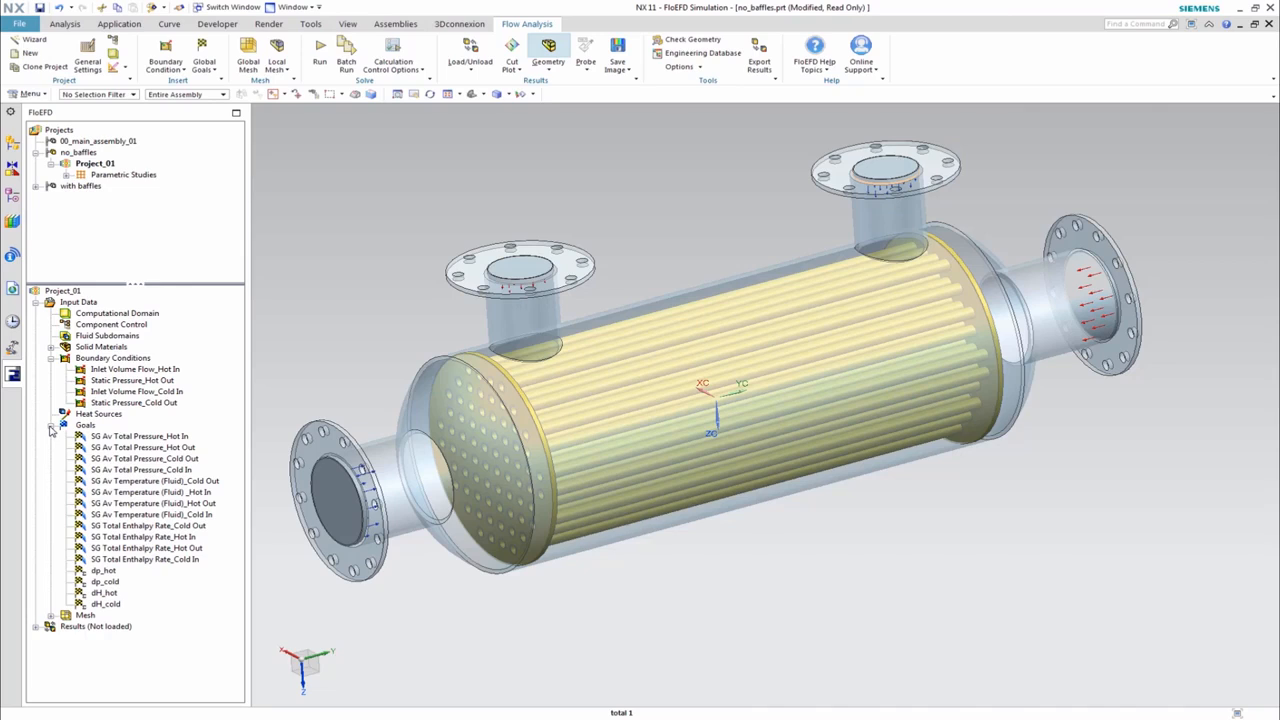
click(110, 572)
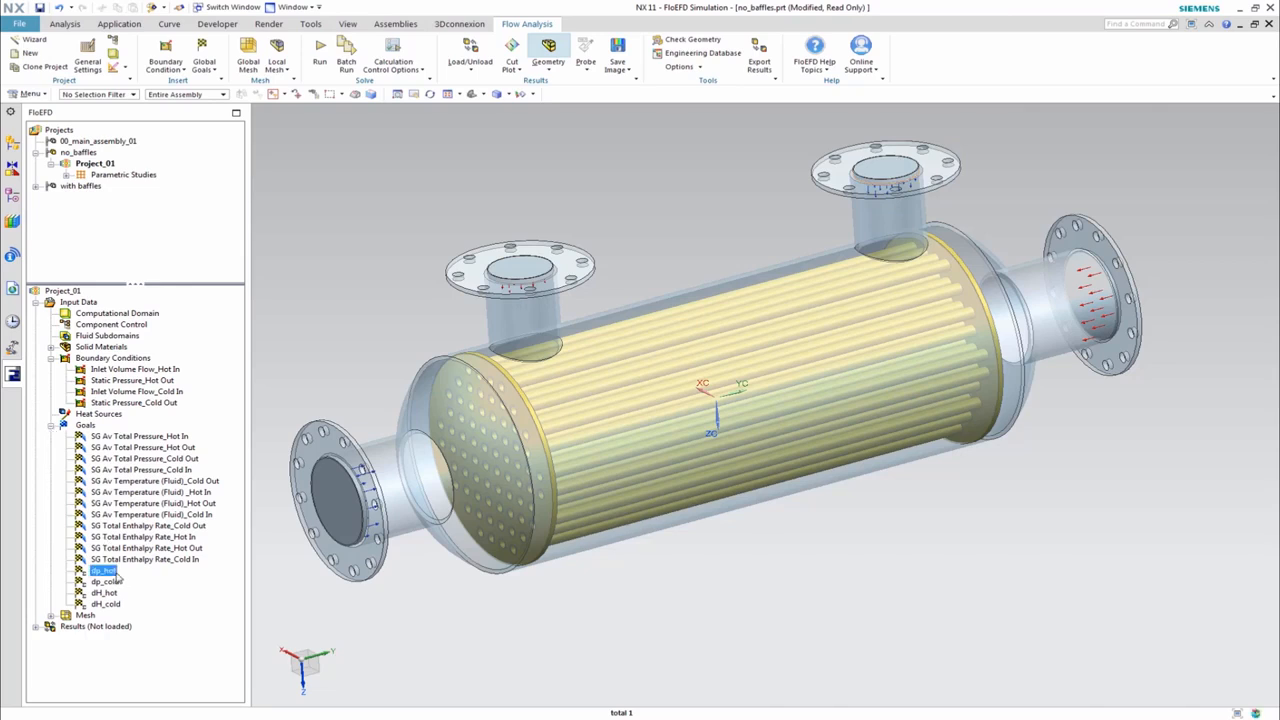
click(106, 582)
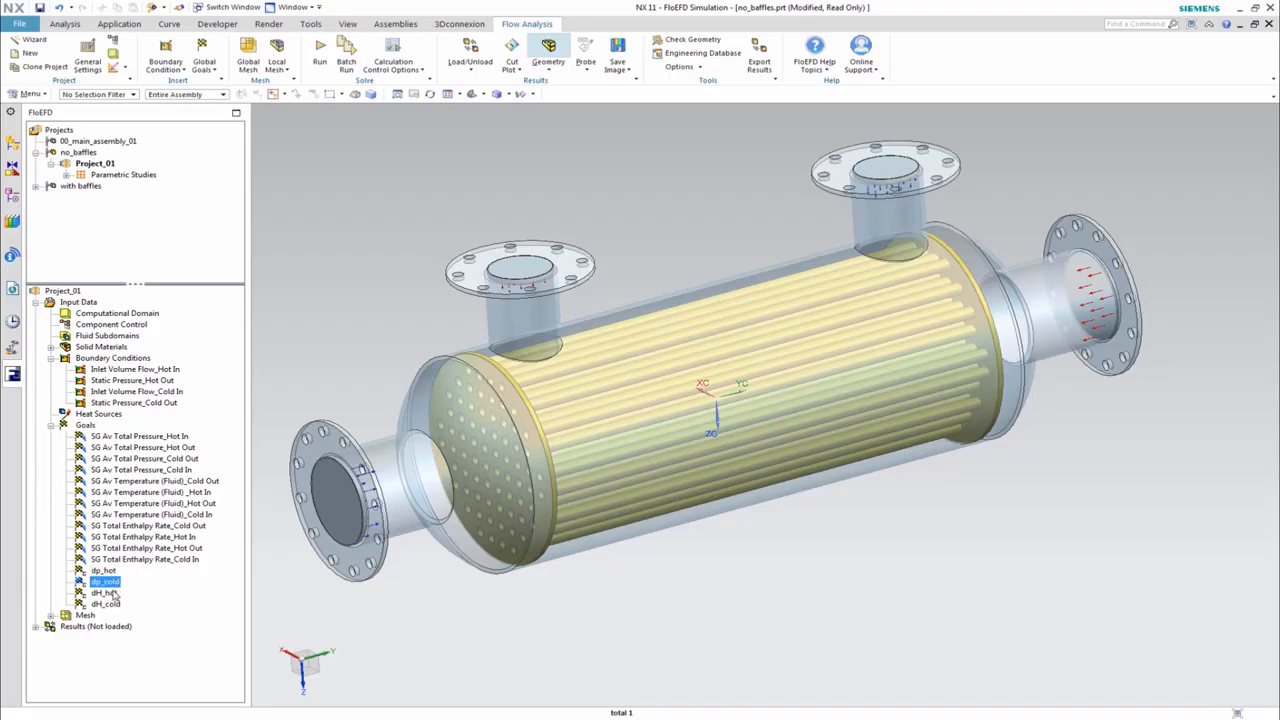
click(110, 594)
click(108, 605)
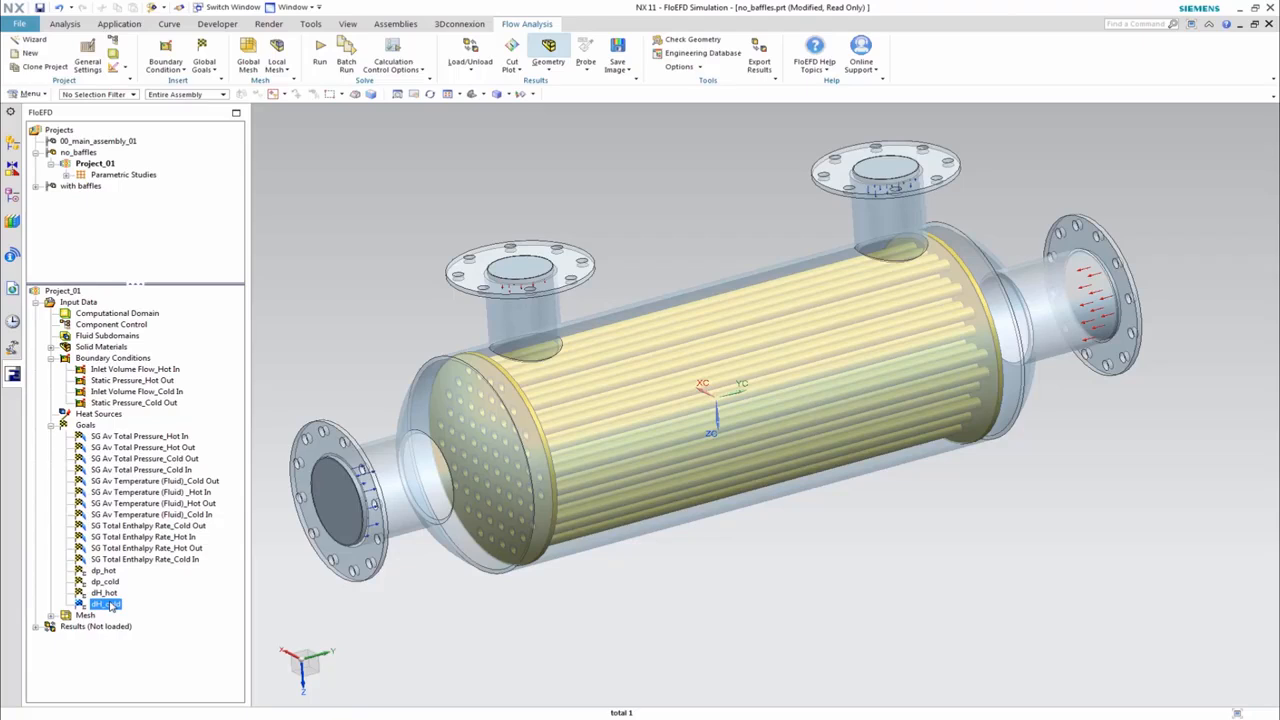
- Inspect the cylindrical Local Mesh 1 definition, preview its cells at refinement level 3, and leave without saving
click(51, 615)
right_click(104, 638)
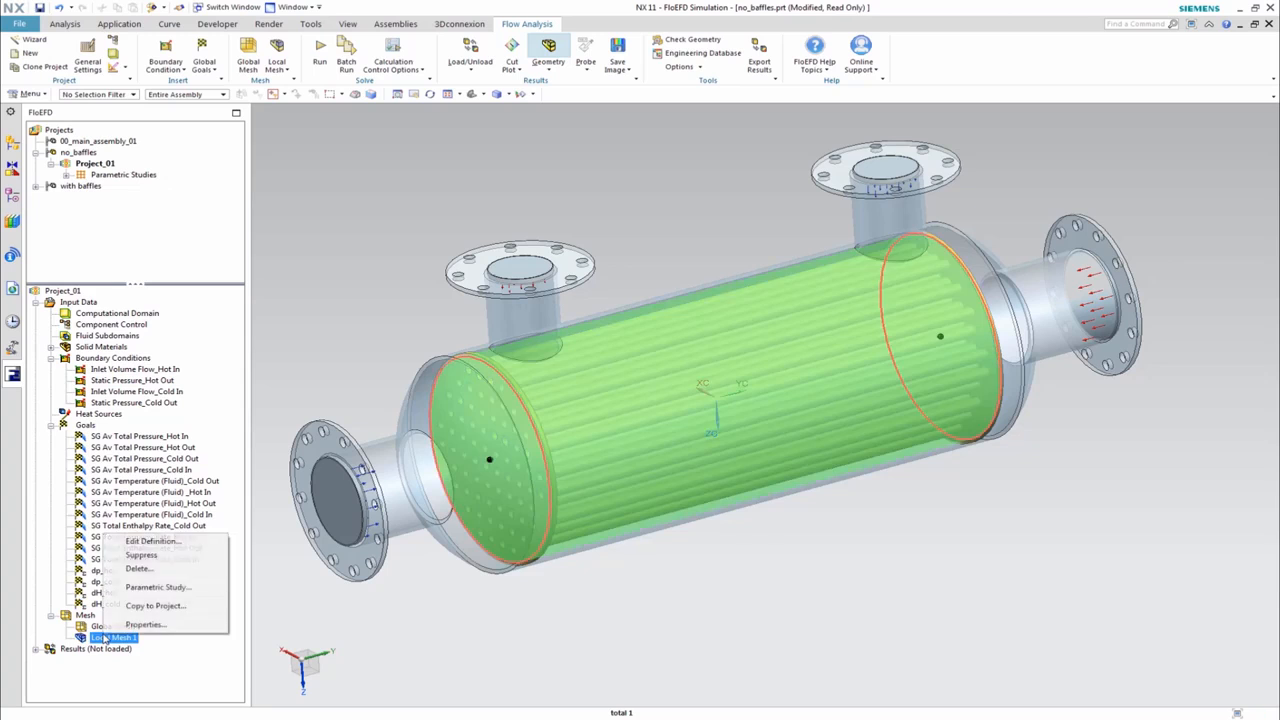
click(140, 545)
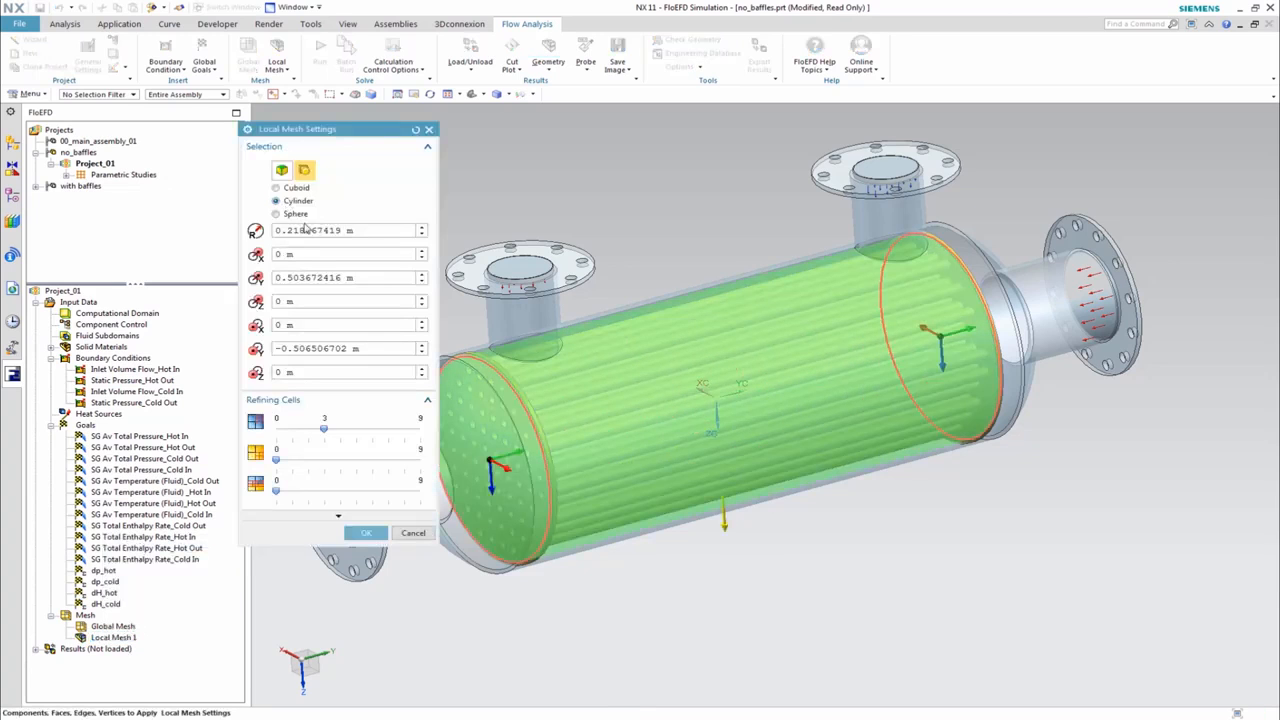
click(338, 516)
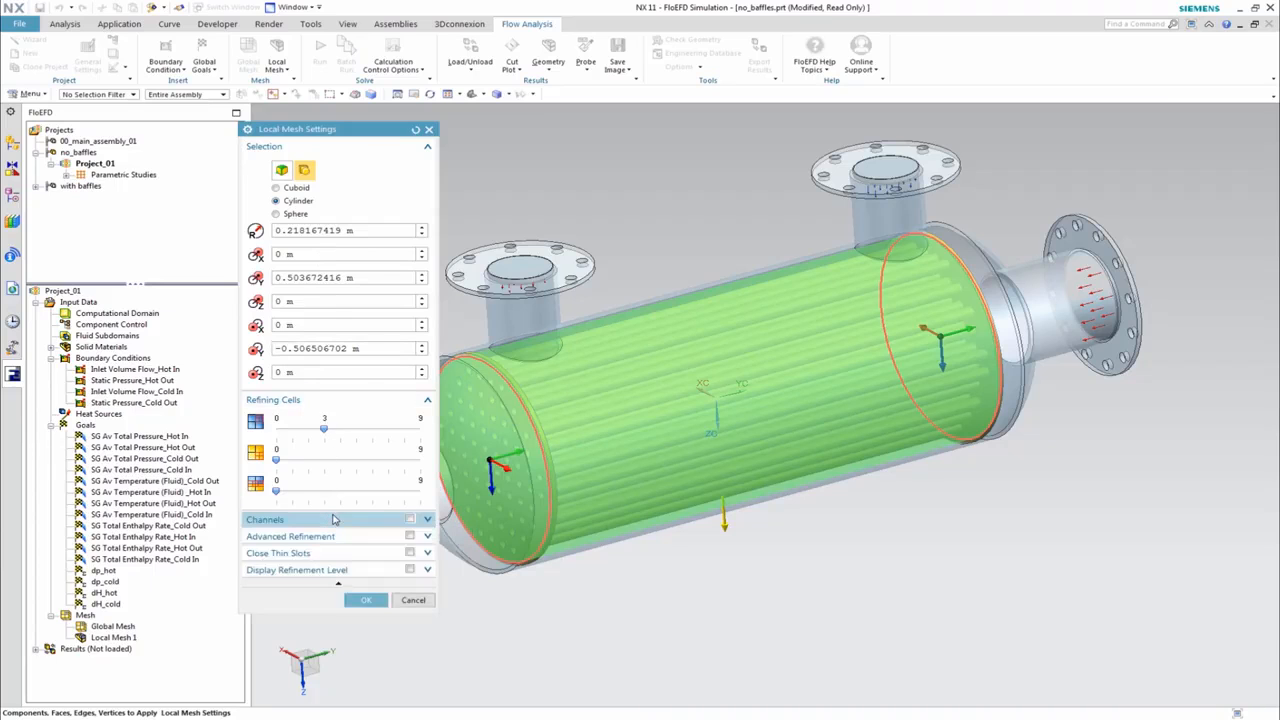
click(410, 570)
drag(295, 620, 323, 620)
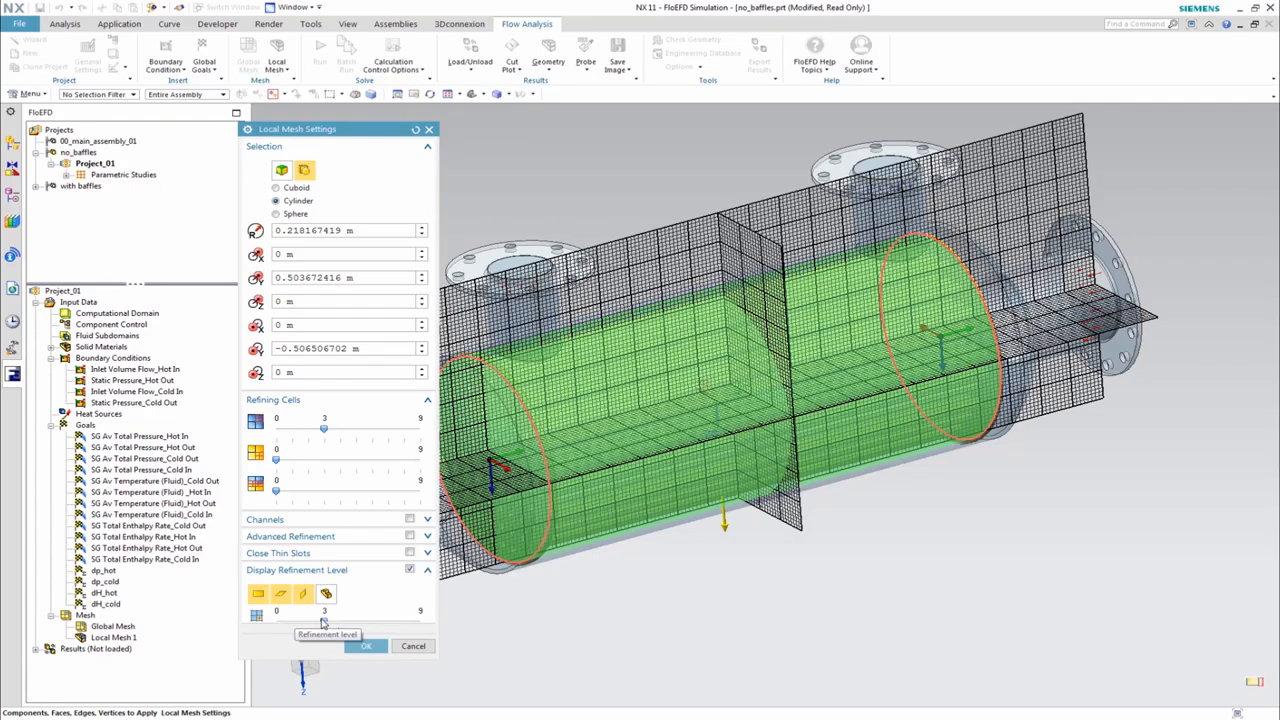
click(410, 646)
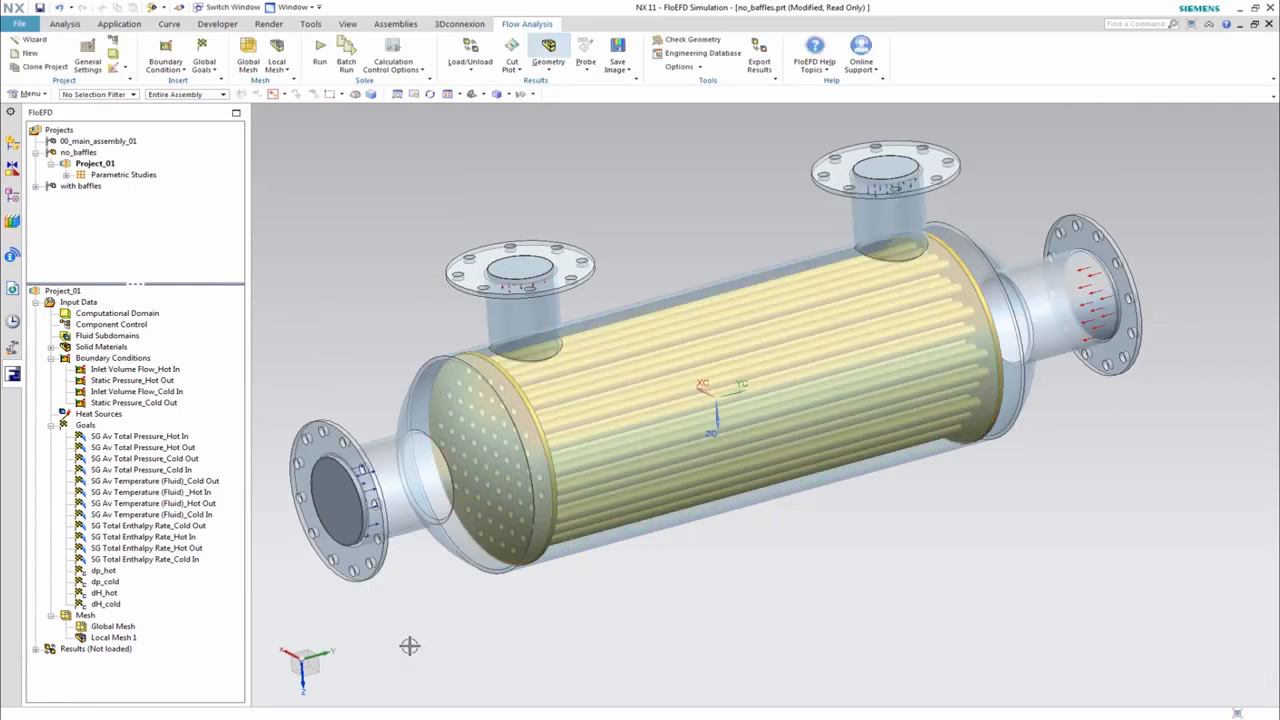
- Run a new calculation of Project_01 on this computer using all CPUs and monitor the solver
click(319, 58)
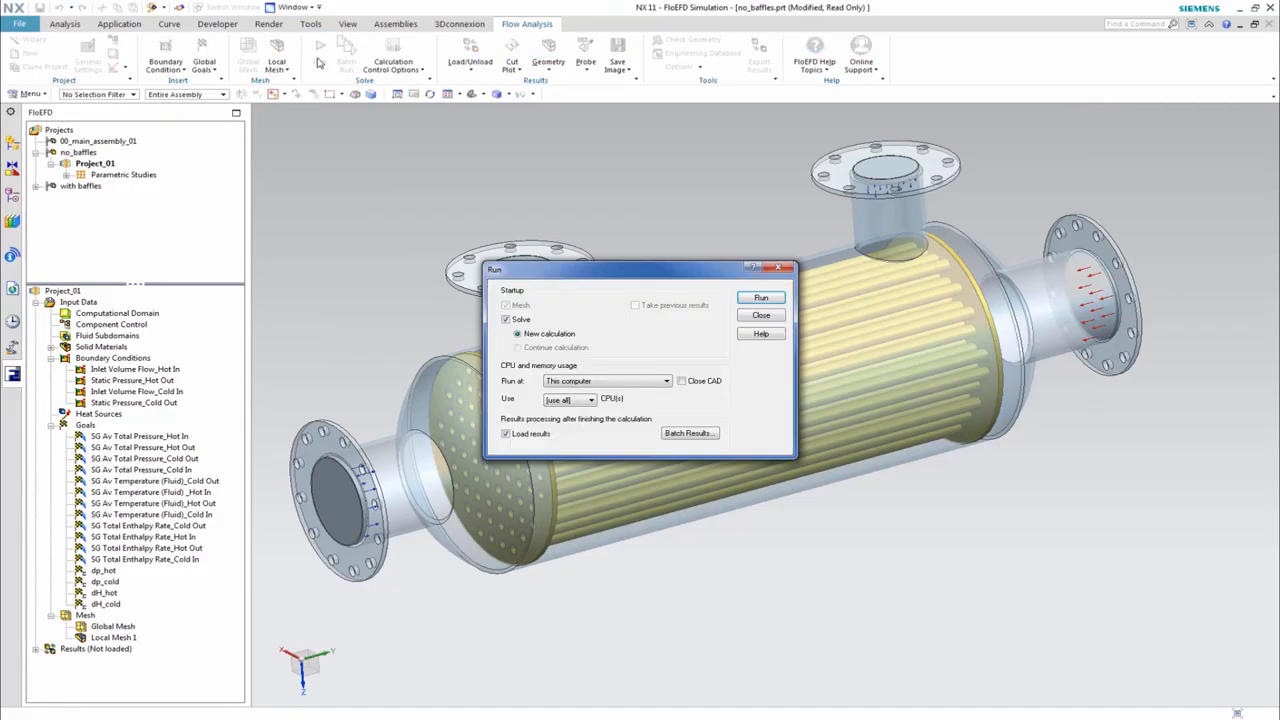
click(760, 299)
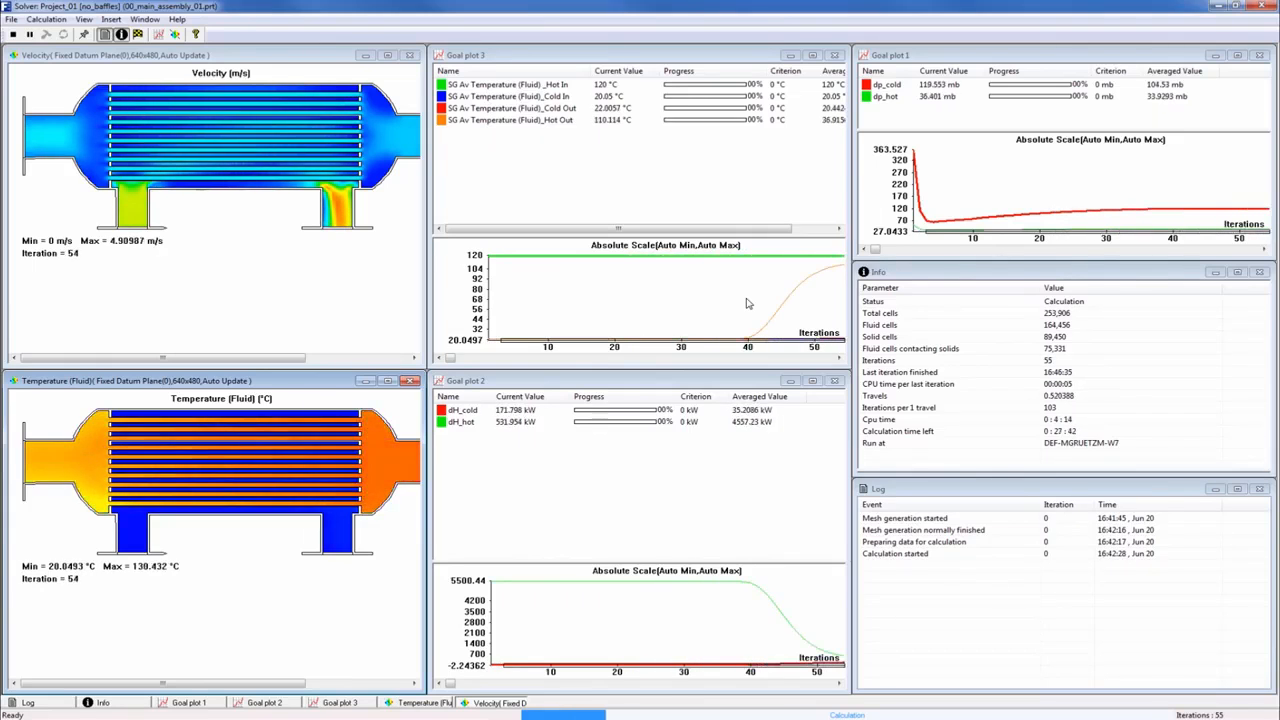
click(746, 303)
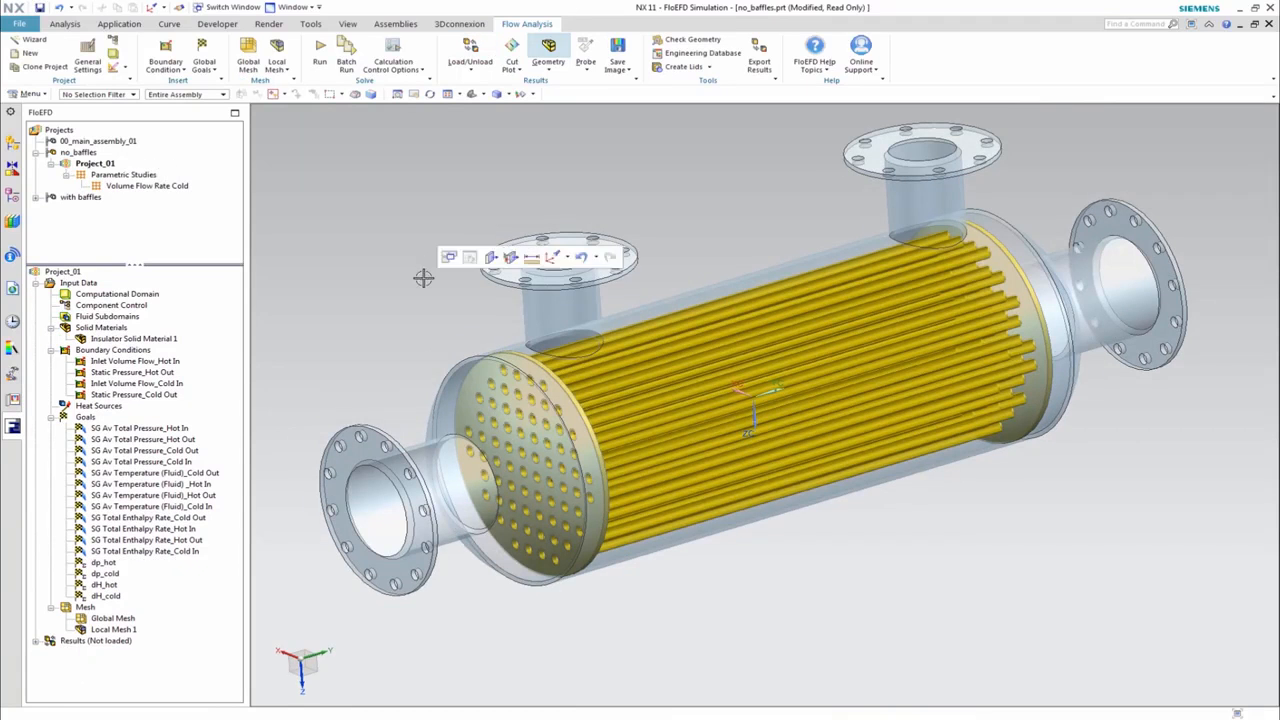
- Load the calculated results of the no_baffles project and show all cut plots
right_click(100, 642)
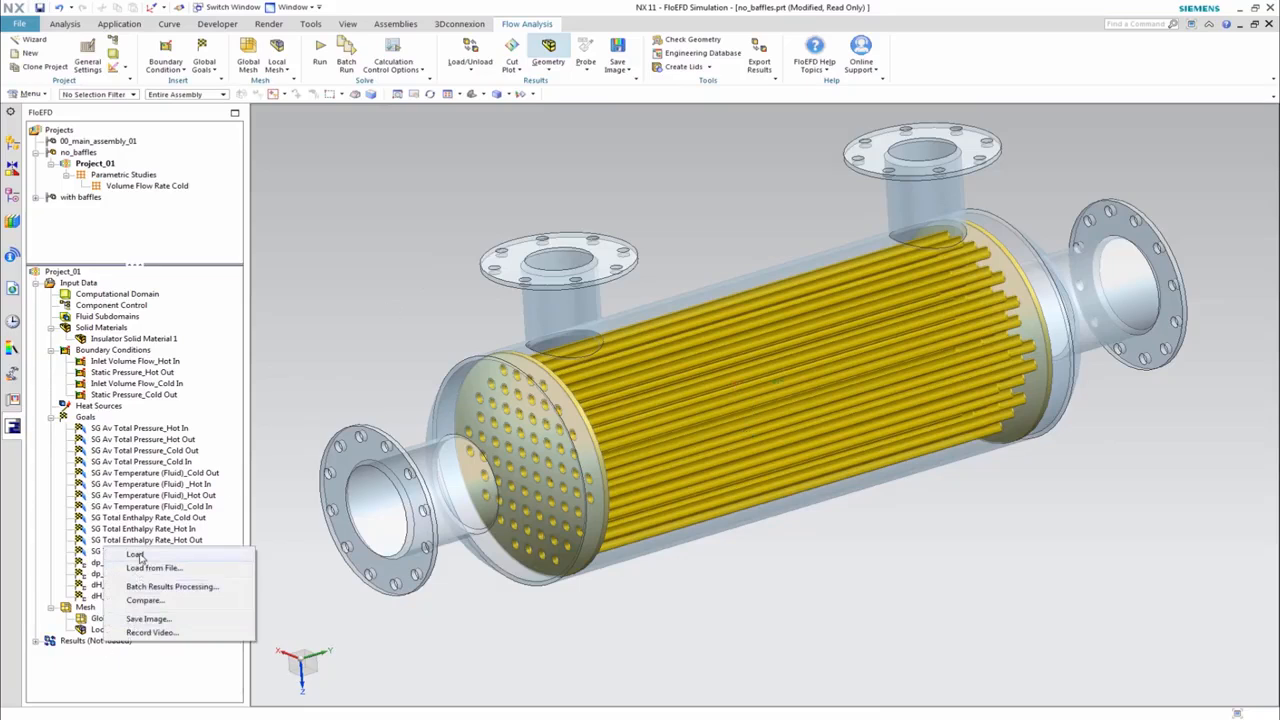
click(140, 557)
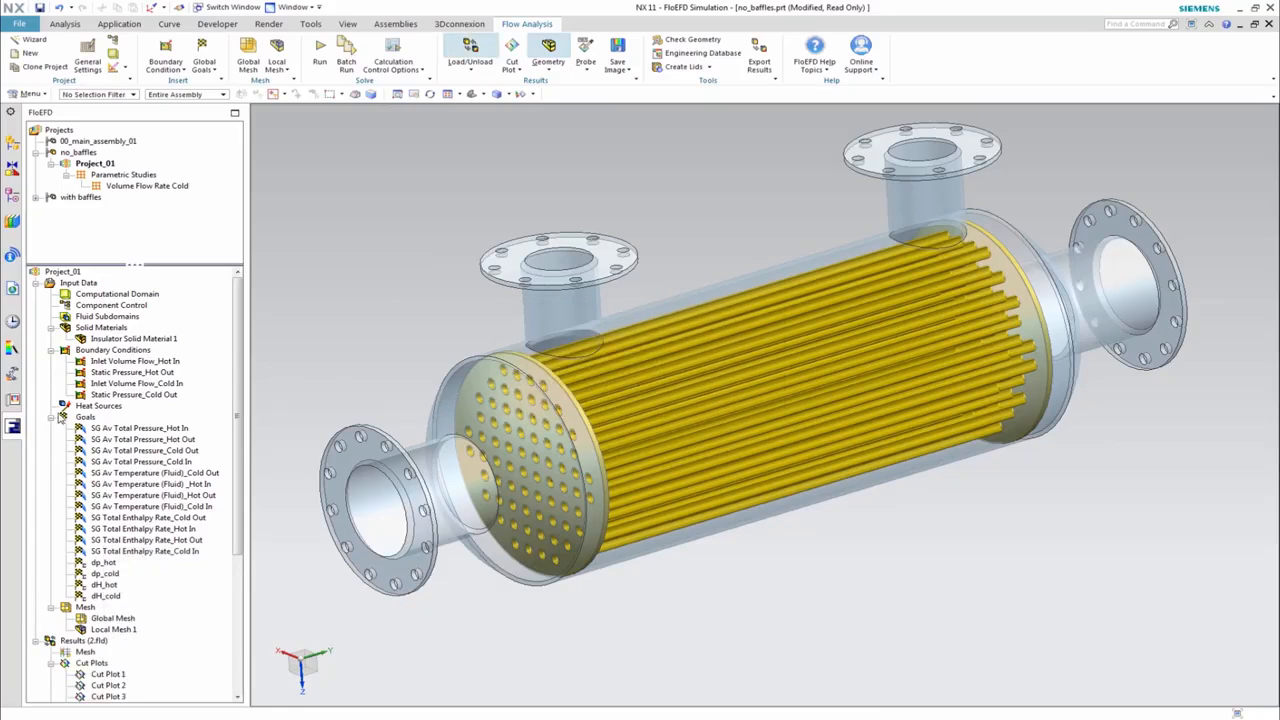
click(51, 416)
right_click(82, 487)
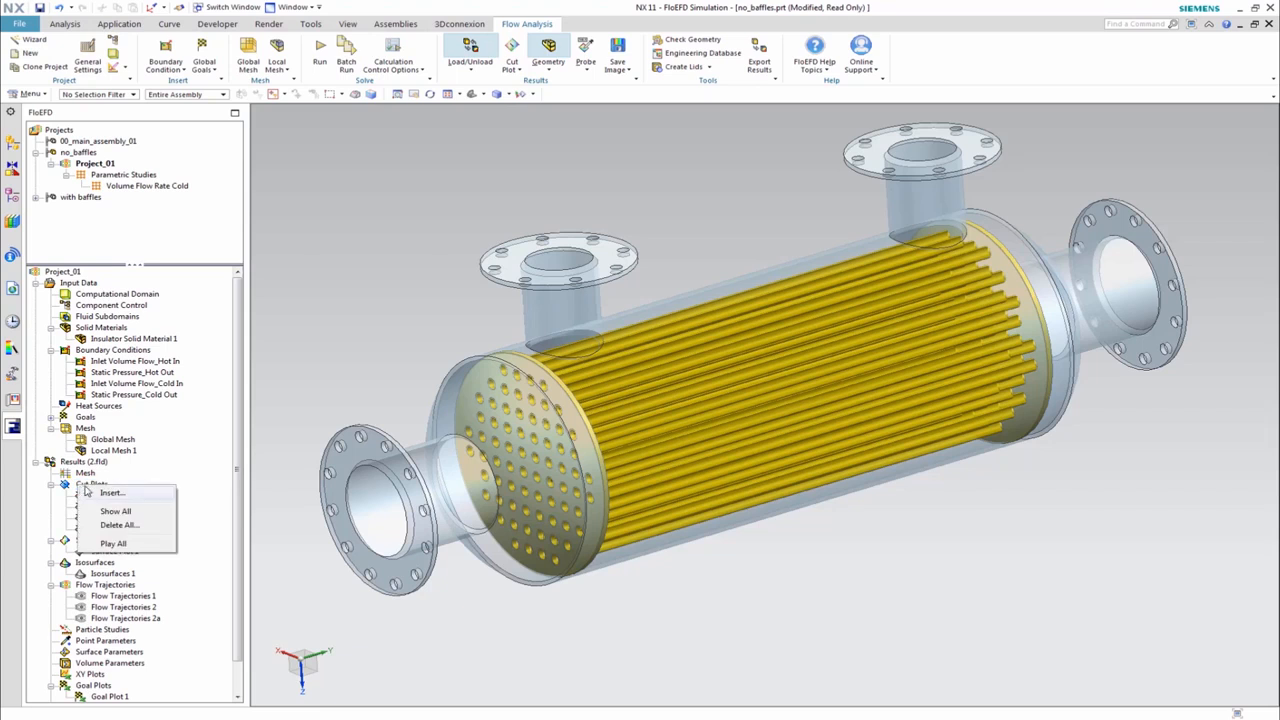
click(105, 512)
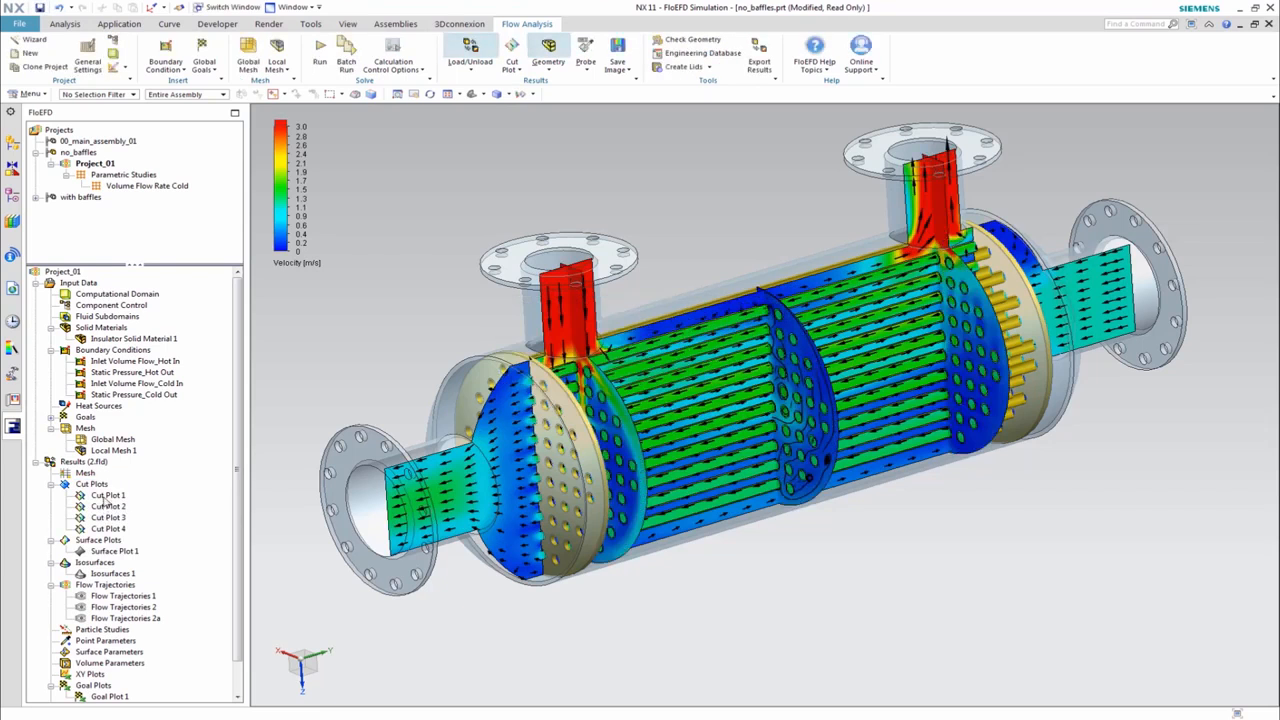
- Play the sweep animation of Cut Plot 1 through the heat exchanger, then stop it
right_click(104, 497)
click(130, 583)
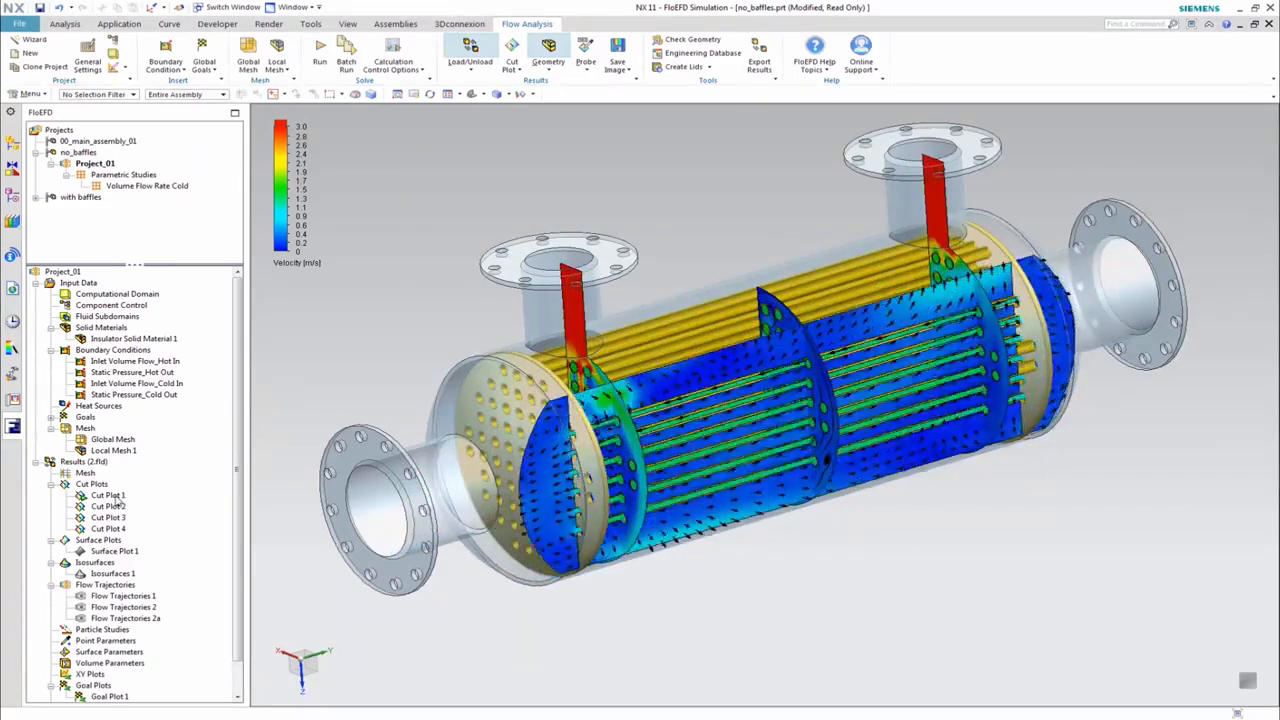
right_click(108, 495)
click(150, 590)
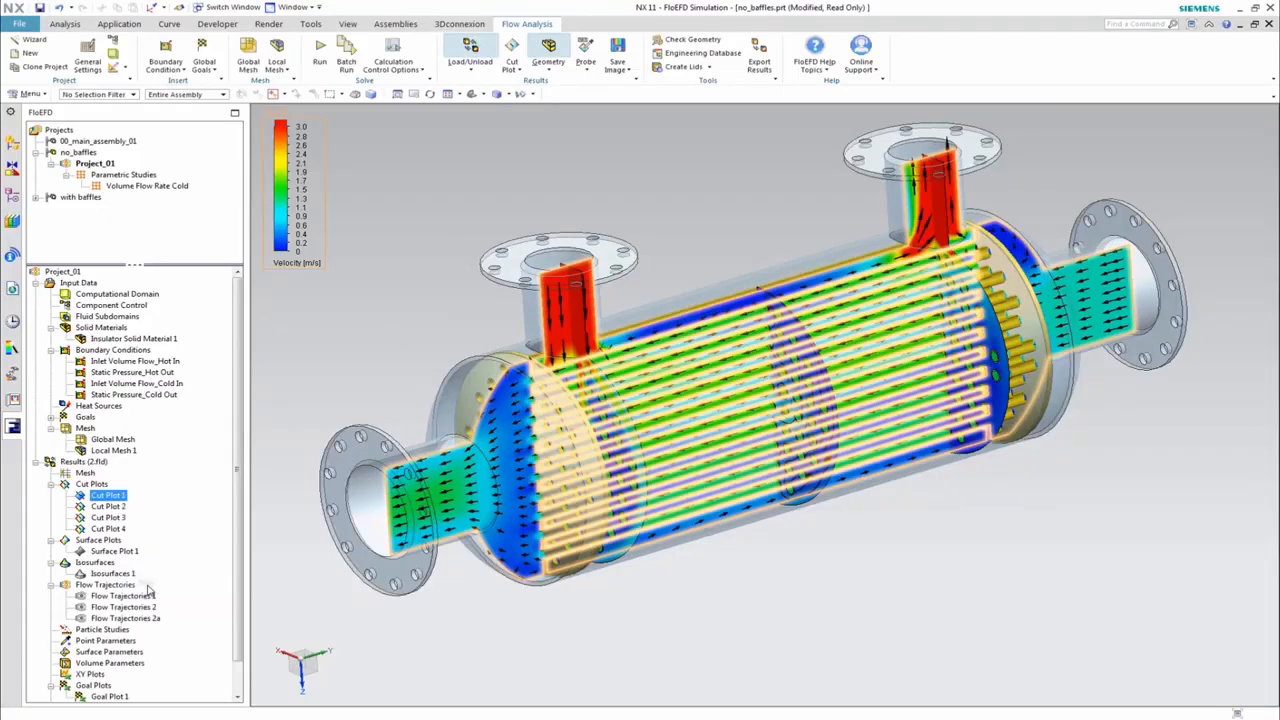
- Play the sweep animation of Cut Plot 2 along the tube bundle, then stop it
right_click(118, 507)
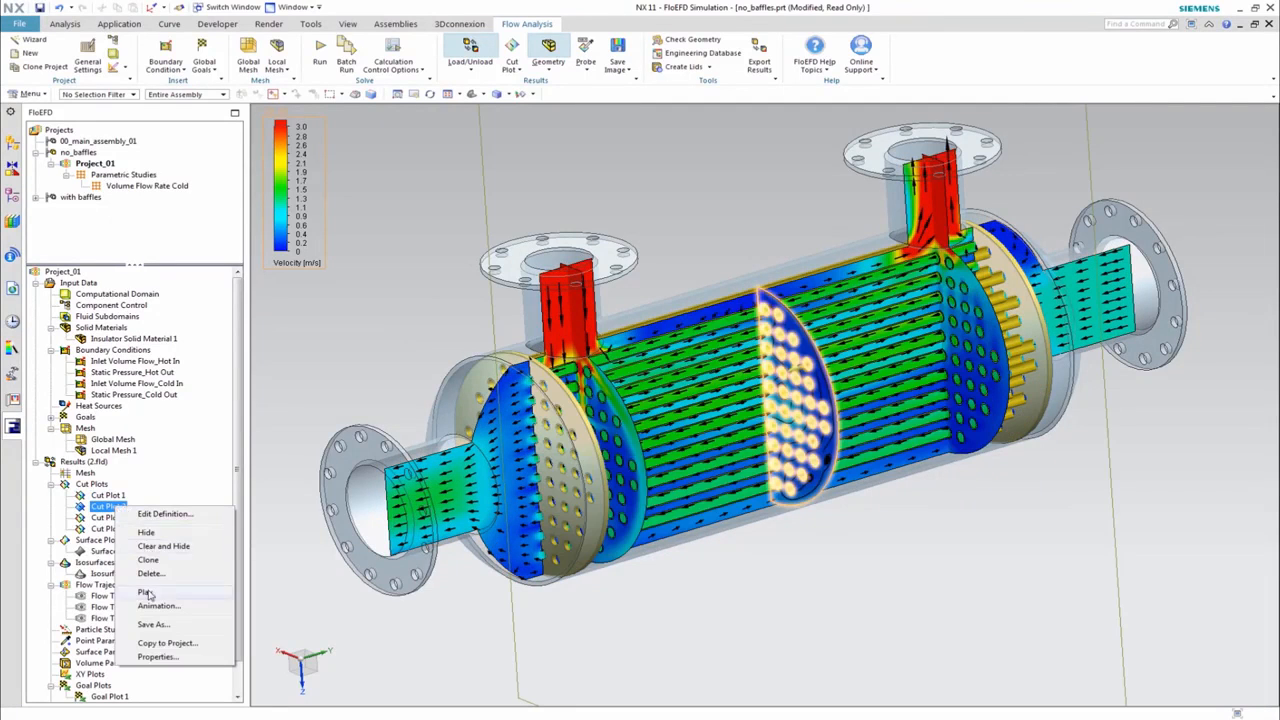
click(148, 594)
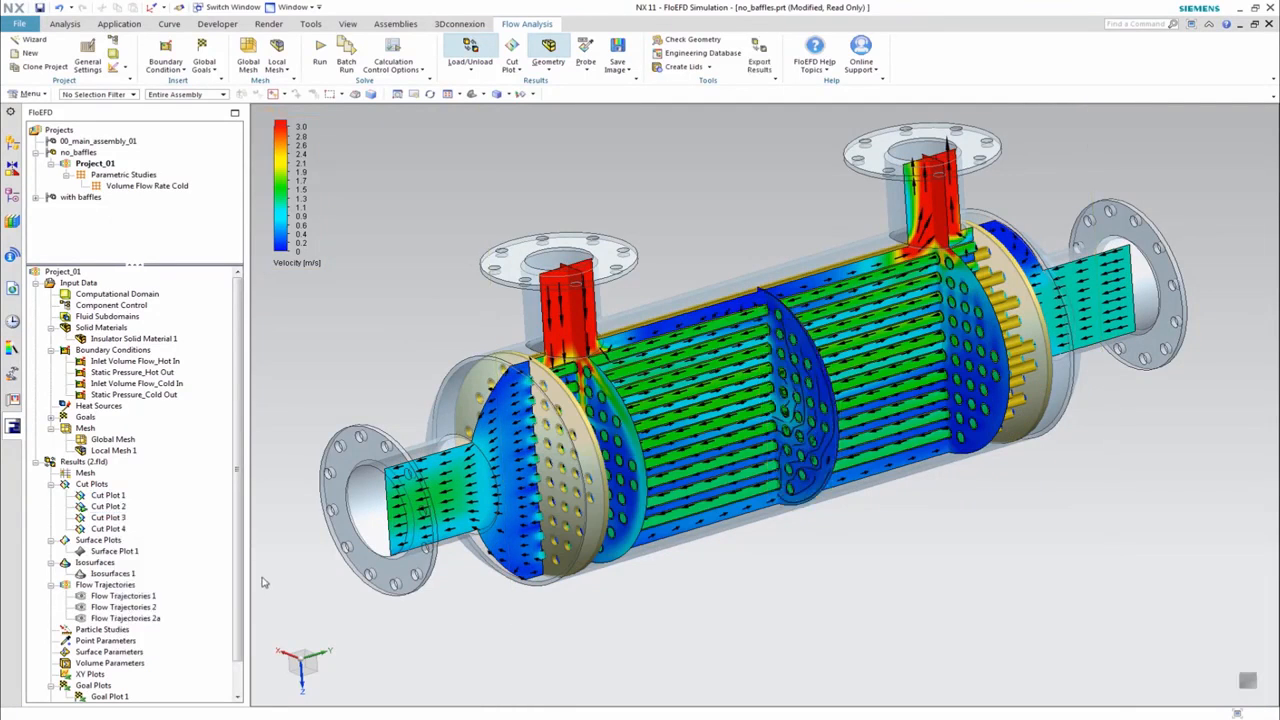
right_click(107, 508)
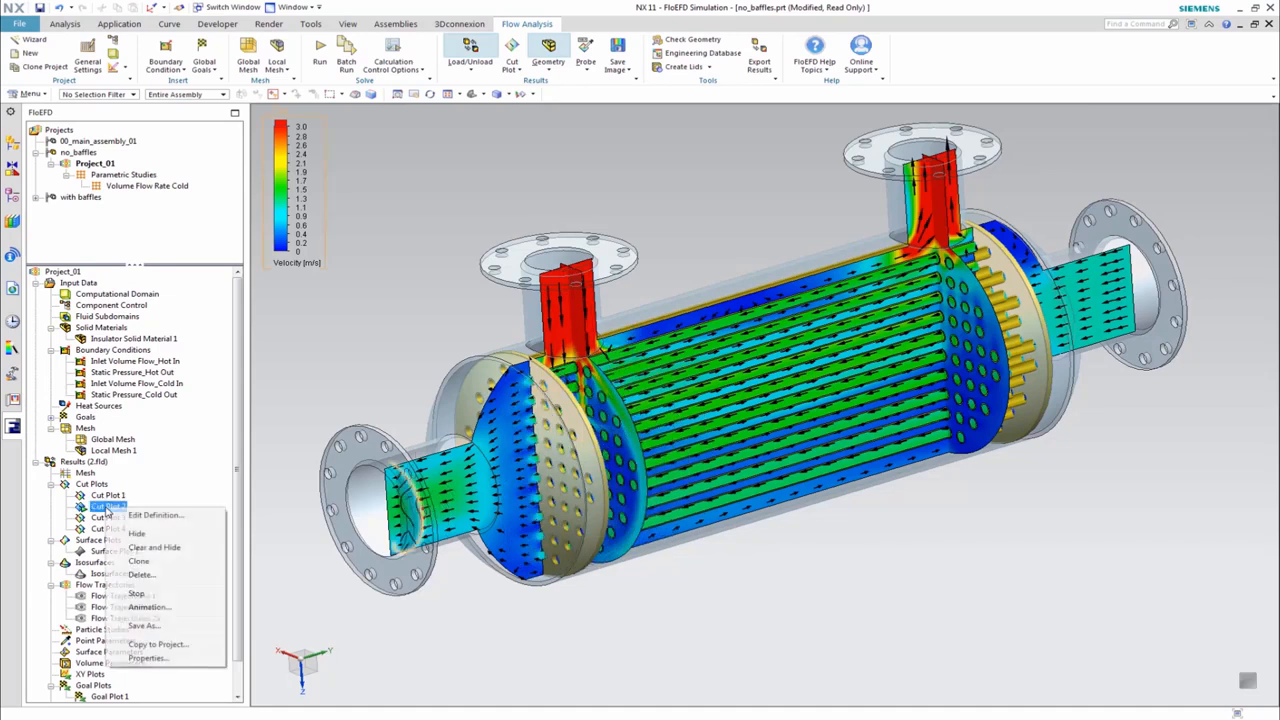
click(141, 594)
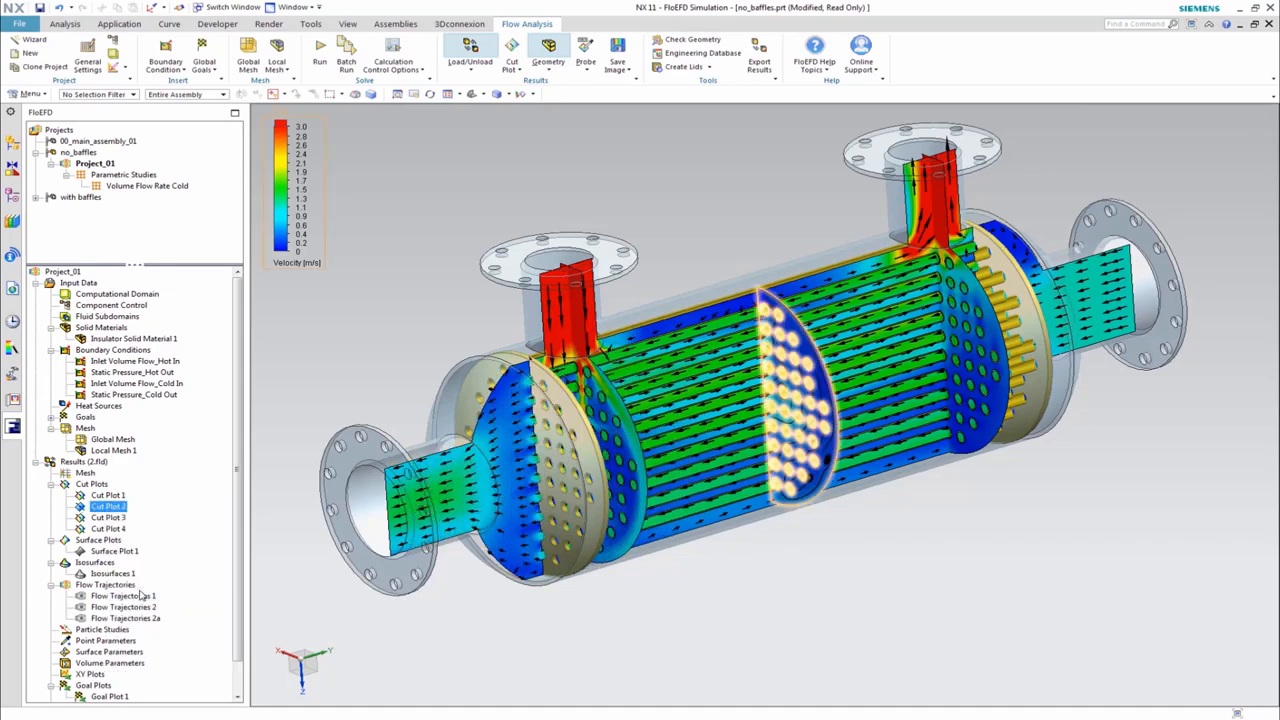
- Hide all cut plots and show Surface Plot 1 on the tube bundle to examine the velocity distribution
right_click(93, 485)
click(122, 512)
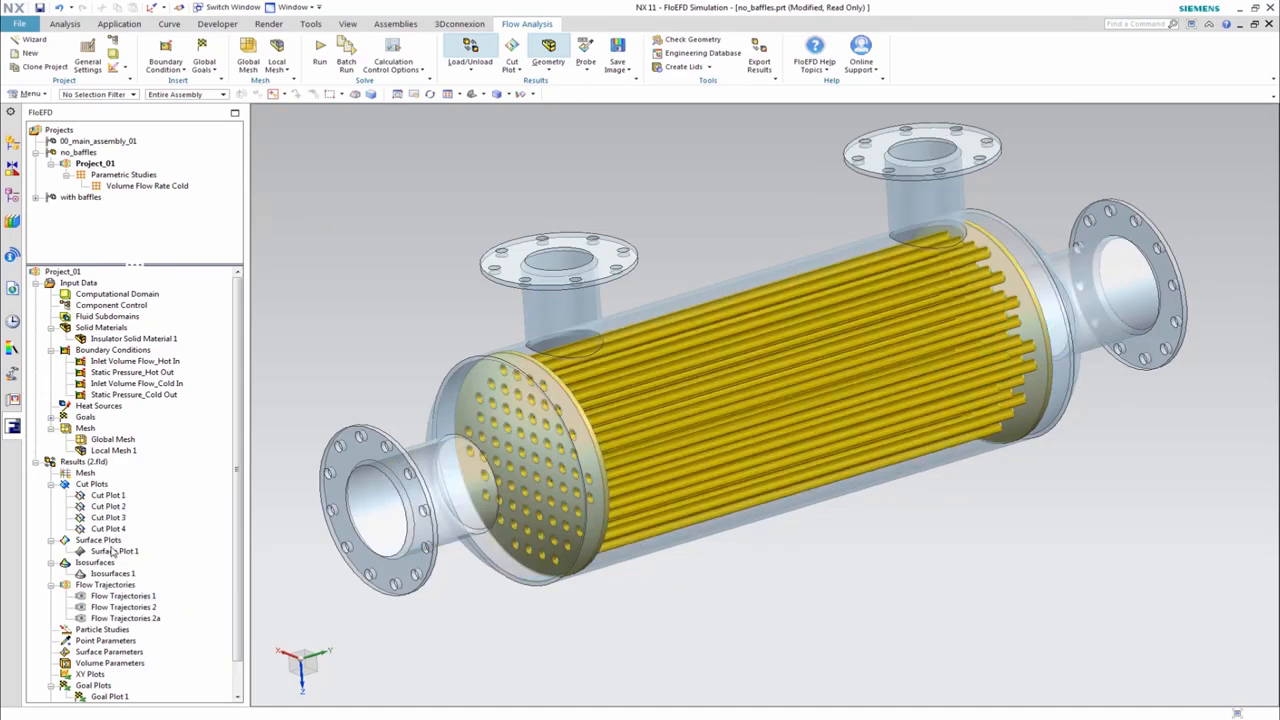
click(112, 552)
right_click(122, 553)
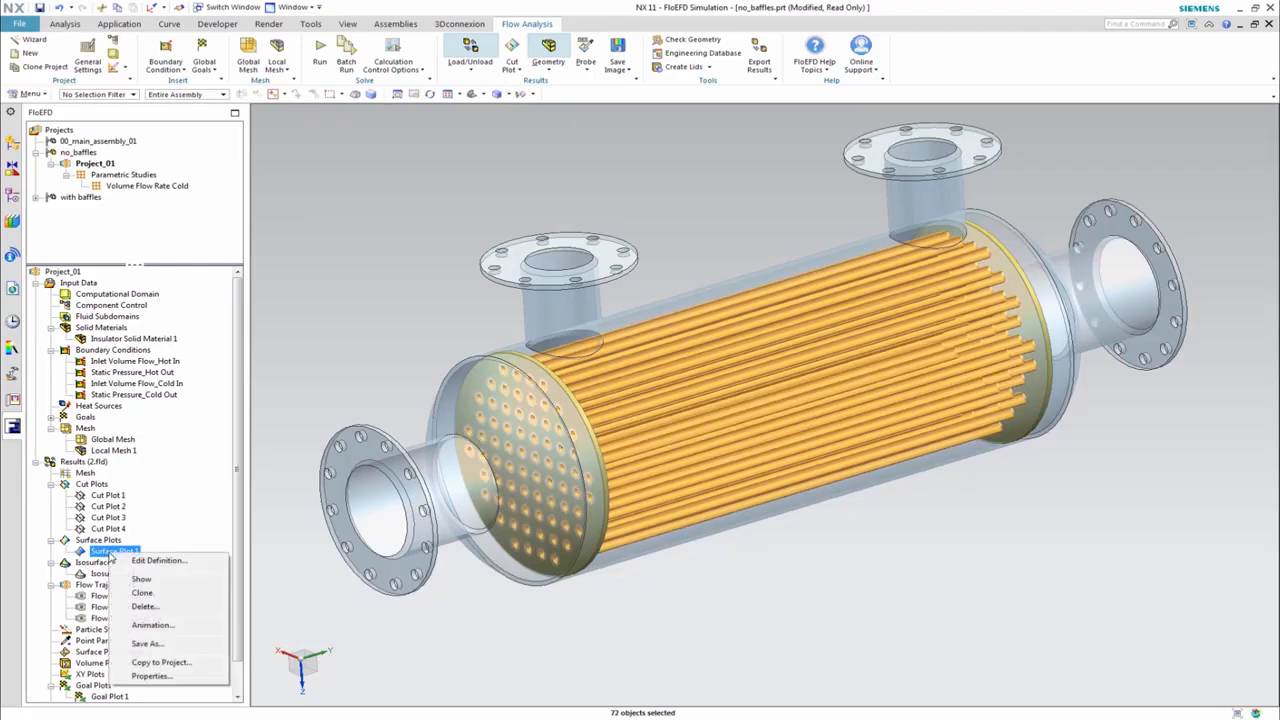
click(131, 579)
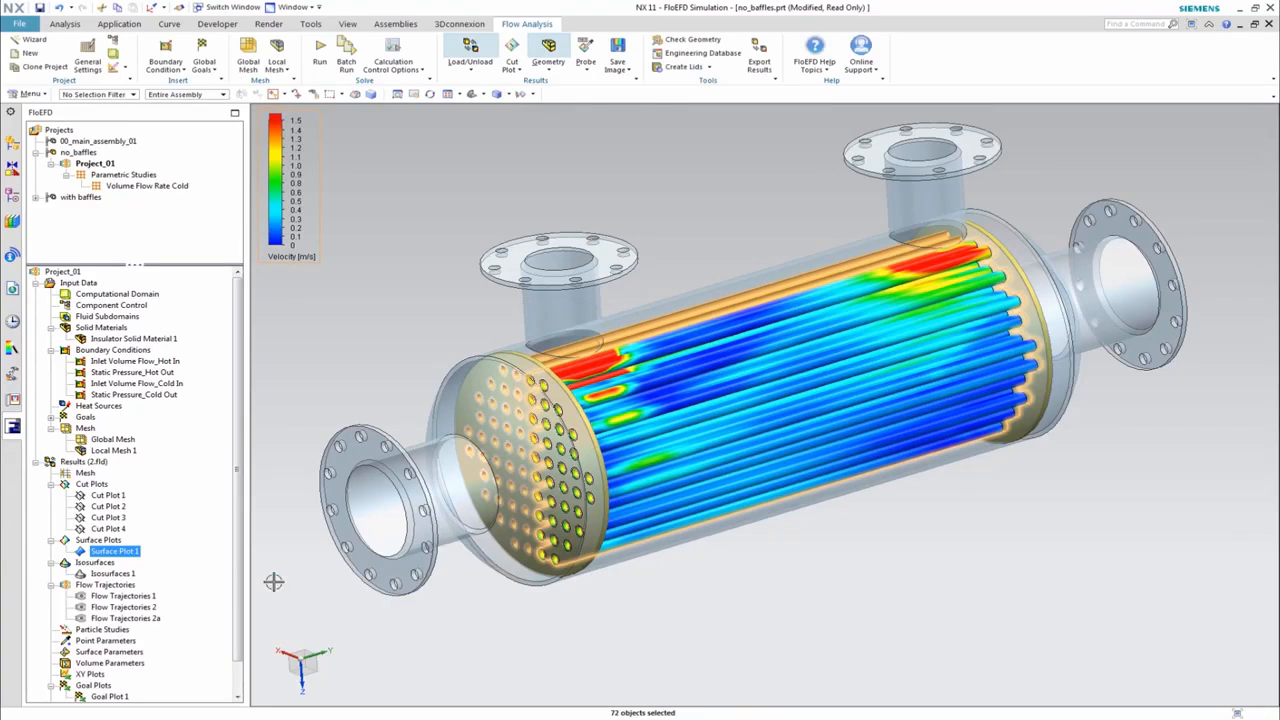
click(274, 581)
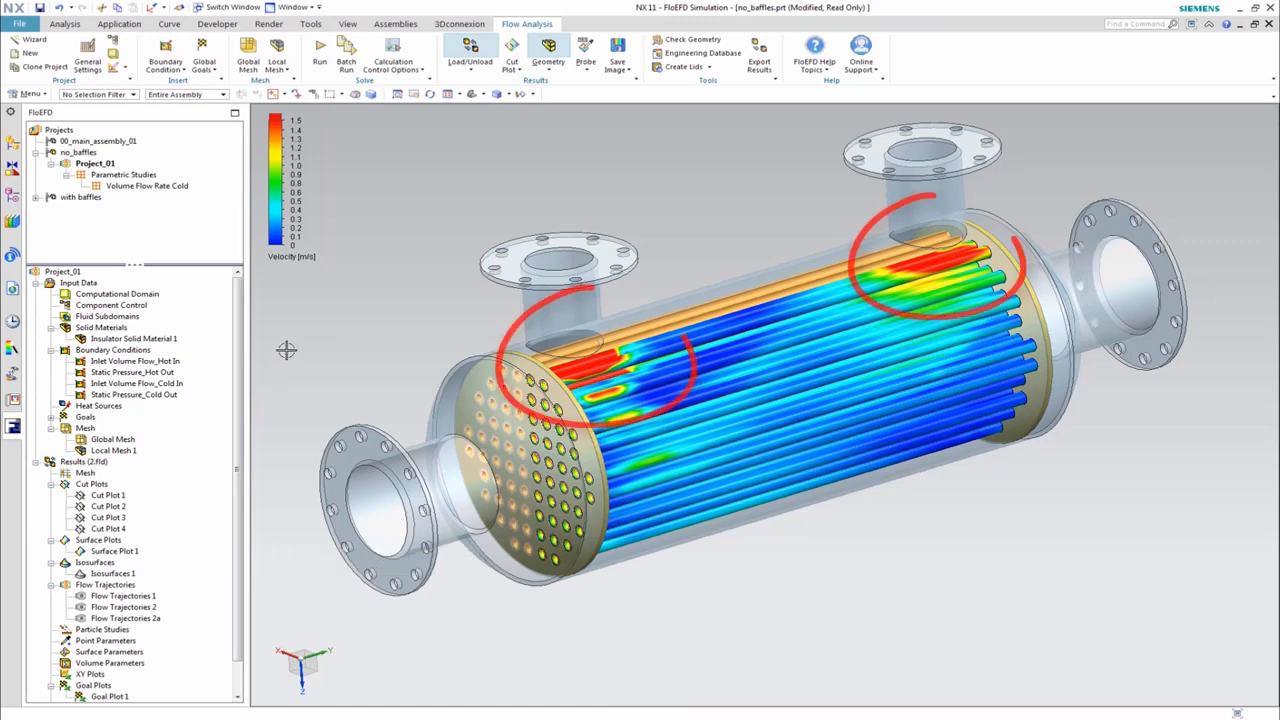
- Switch the surface plot's displayed parameter to Heat Transfer Coefficient
click(304, 257)
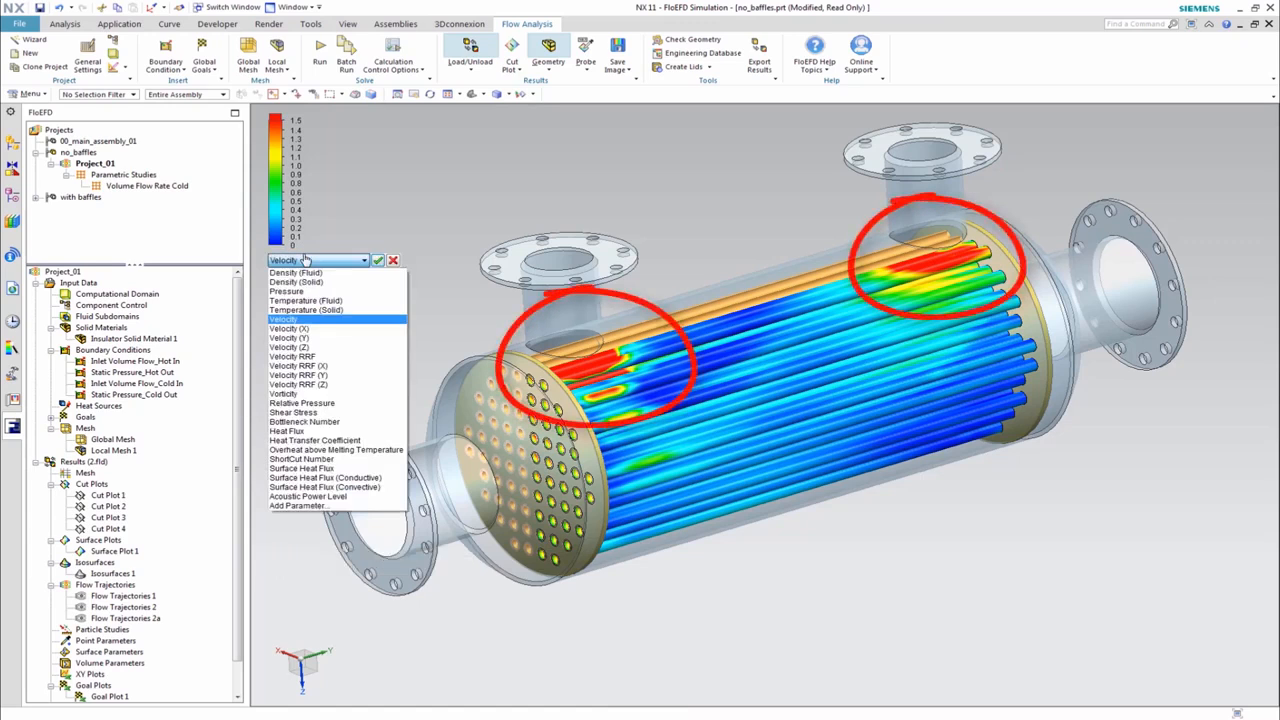
click(305, 440)
click(378, 260)
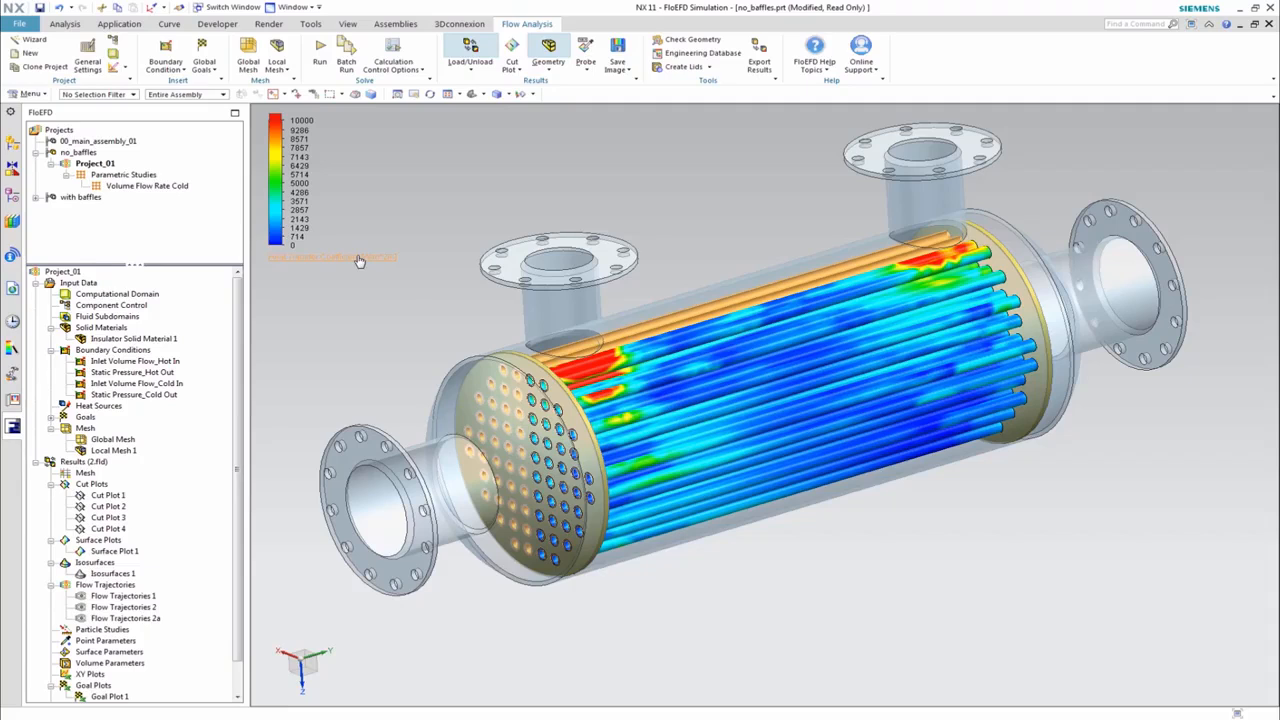
- Change the surface plot's displayed parameter to Temperature (Solid)
click(359, 260)
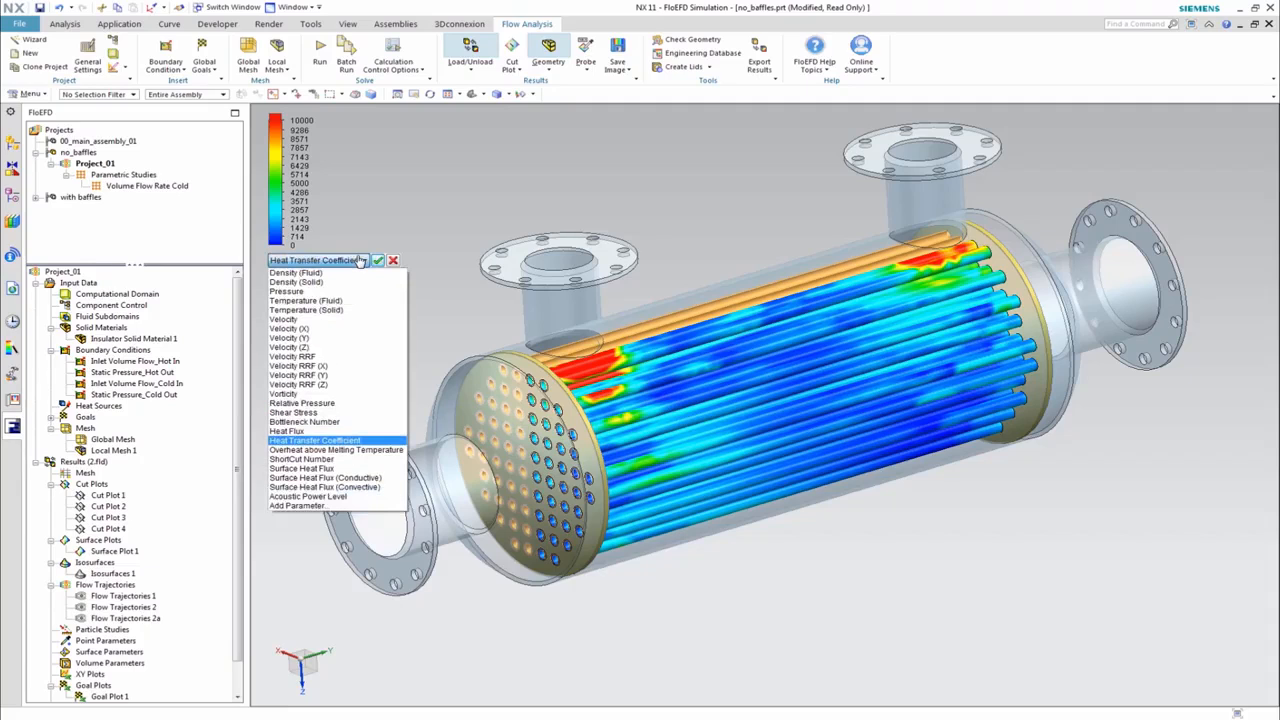
click(330, 310)
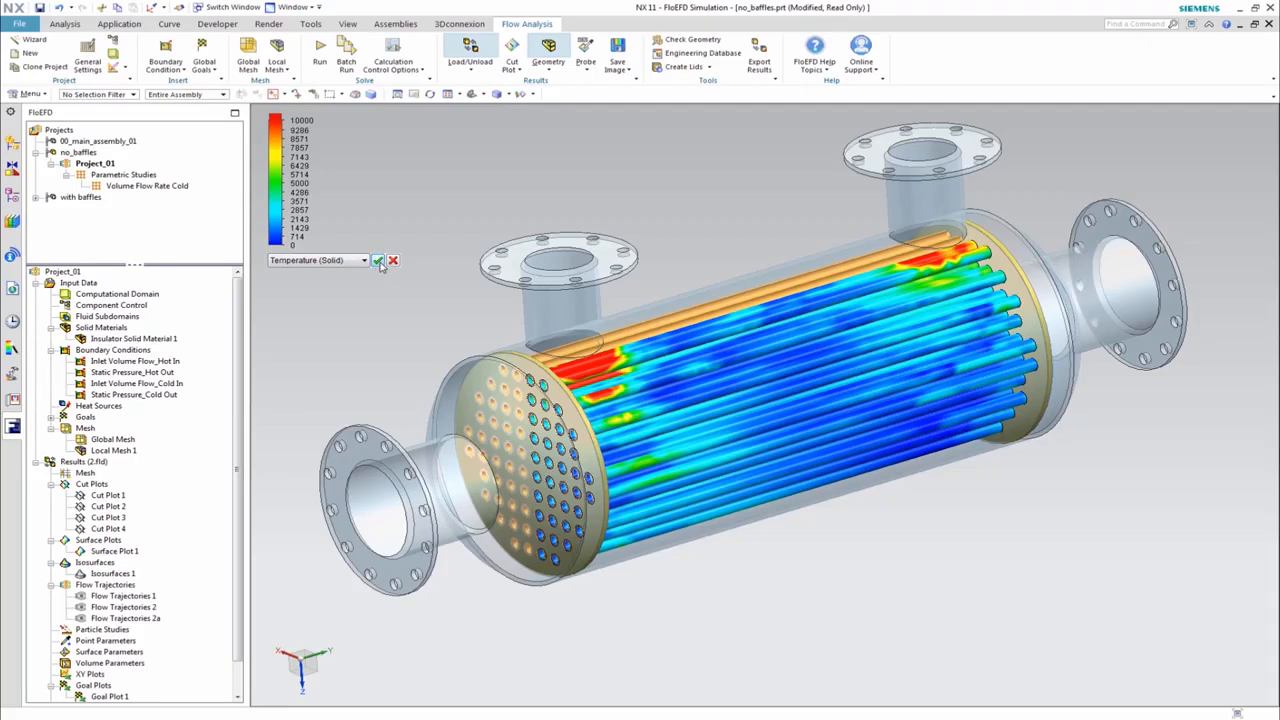
click(378, 260)
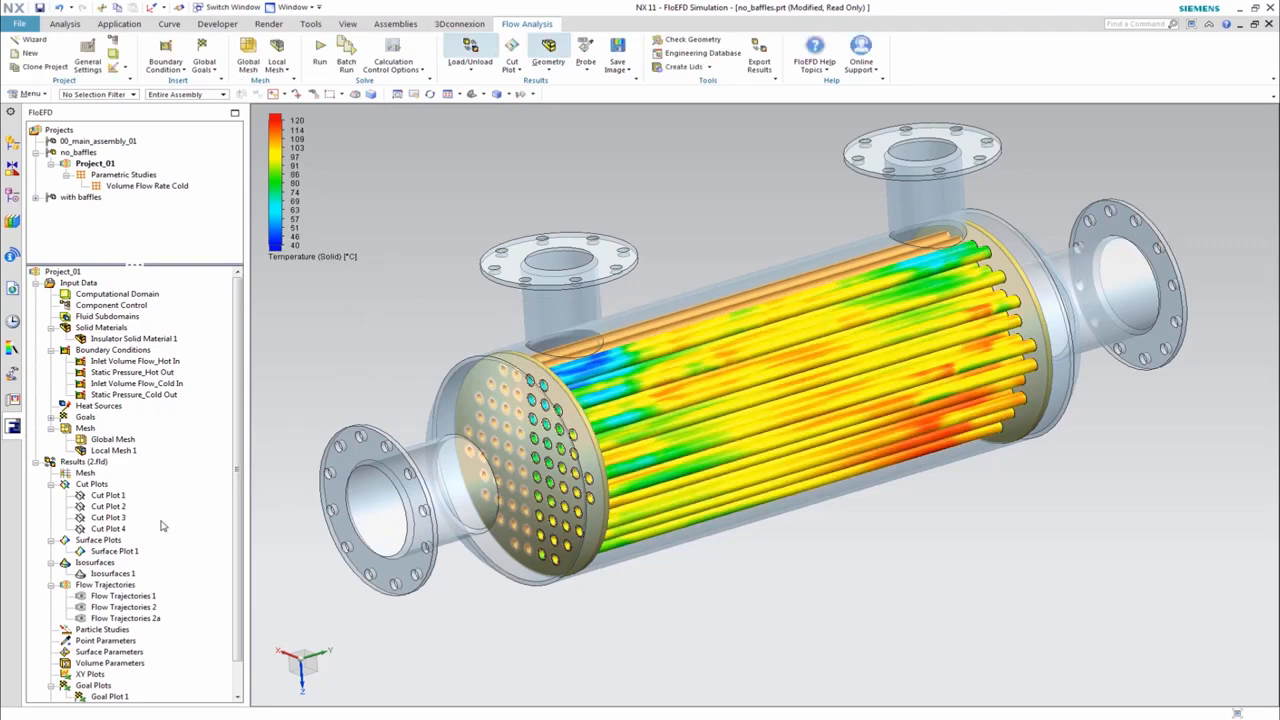
- Hide Surface Plot 1 and show Isosurfaces 1 to examine the velocity isosurface around the tubes
right_click(129, 552)
click(132, 574)
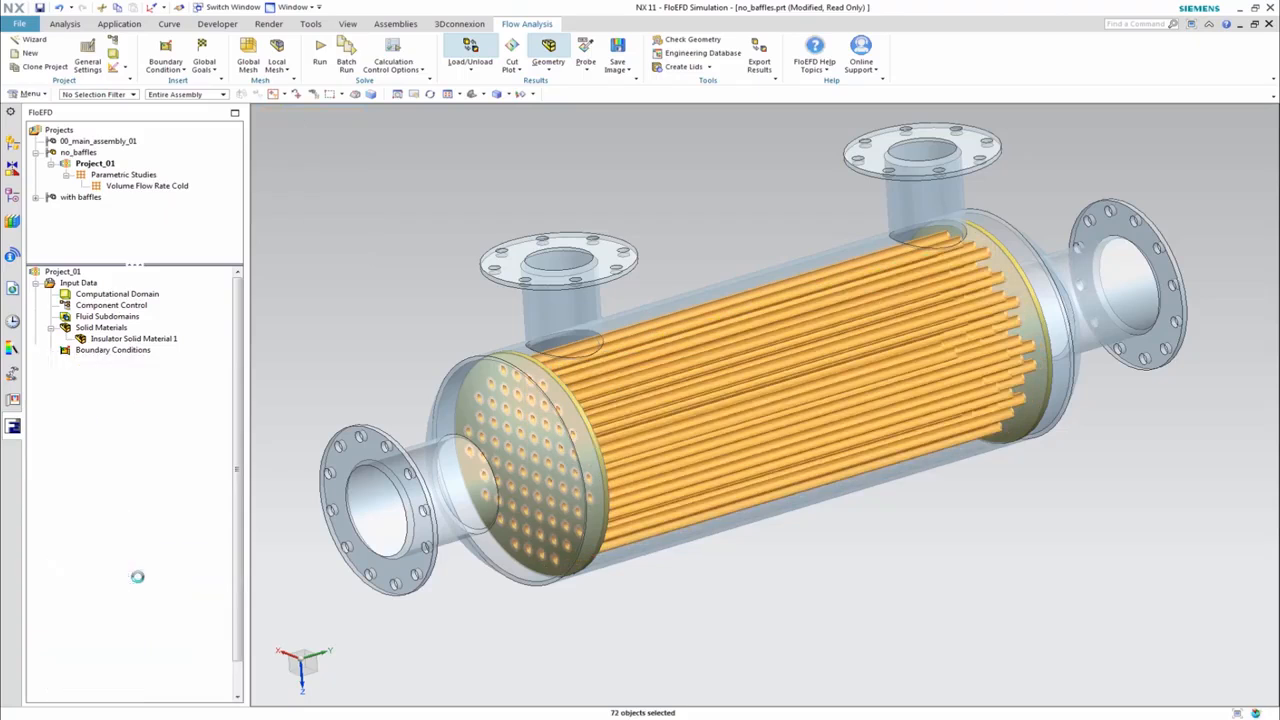
right_click(112, 574)
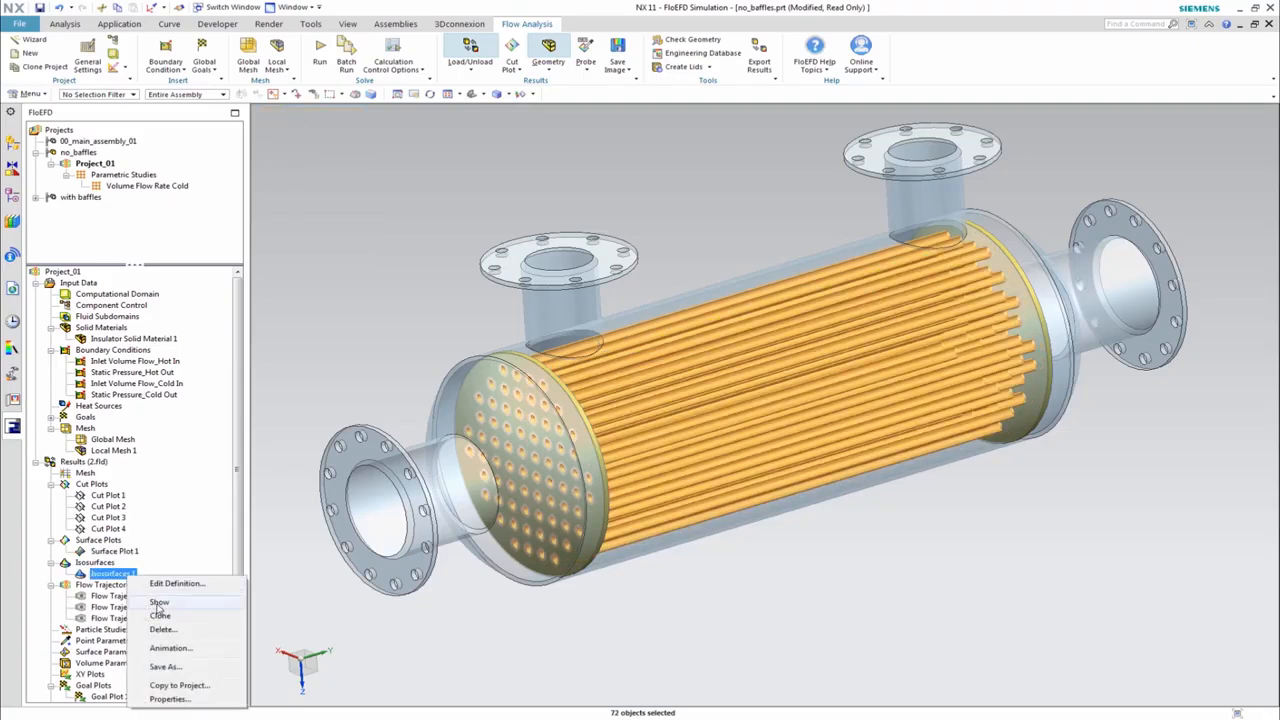
click(158, 603)
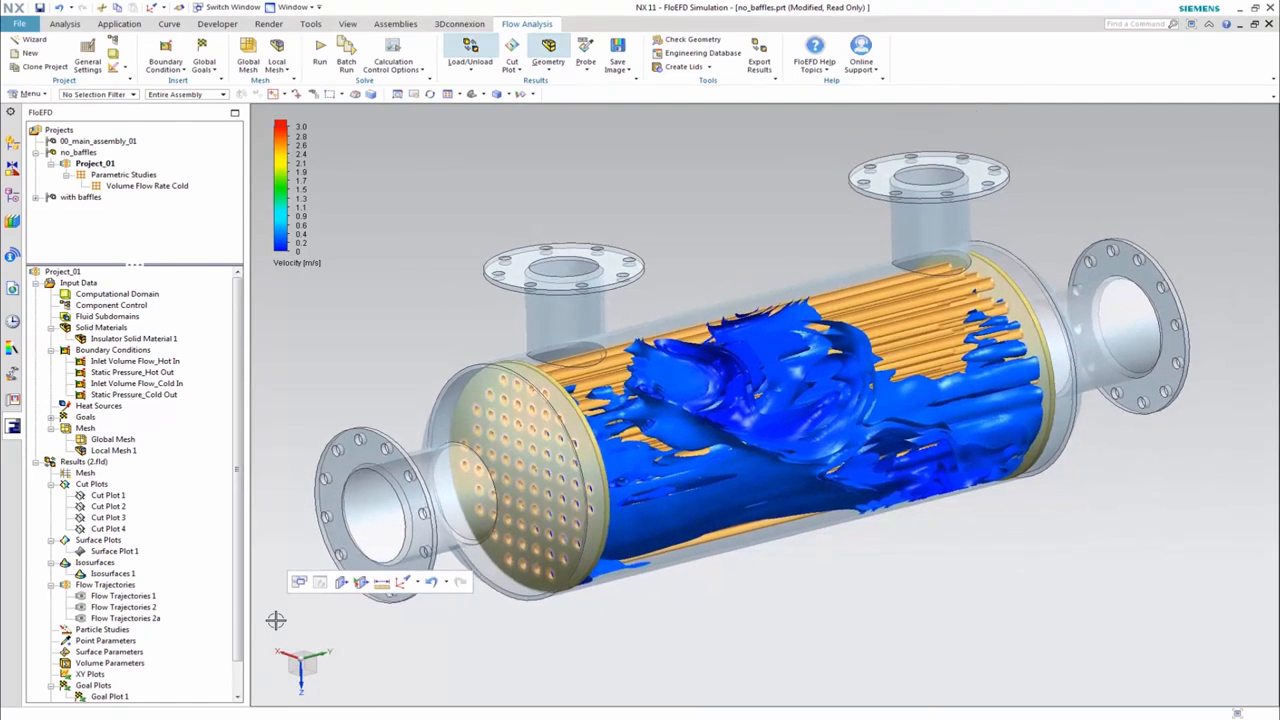
- Hide Isosurfaces 1 and show Flow Trajectories 1 to examine the hot fluid's path and temperature
click(113, 575)
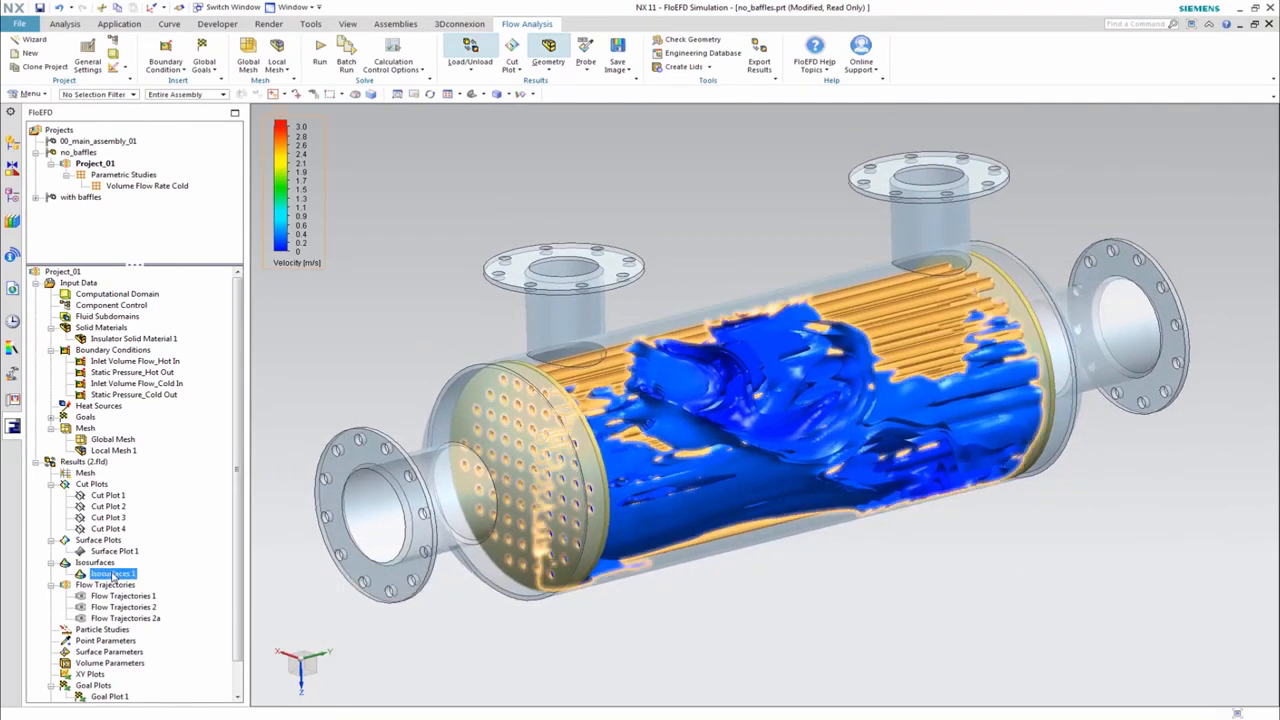
right_click(115, 576)
click(141, 598)
click(123, 596)
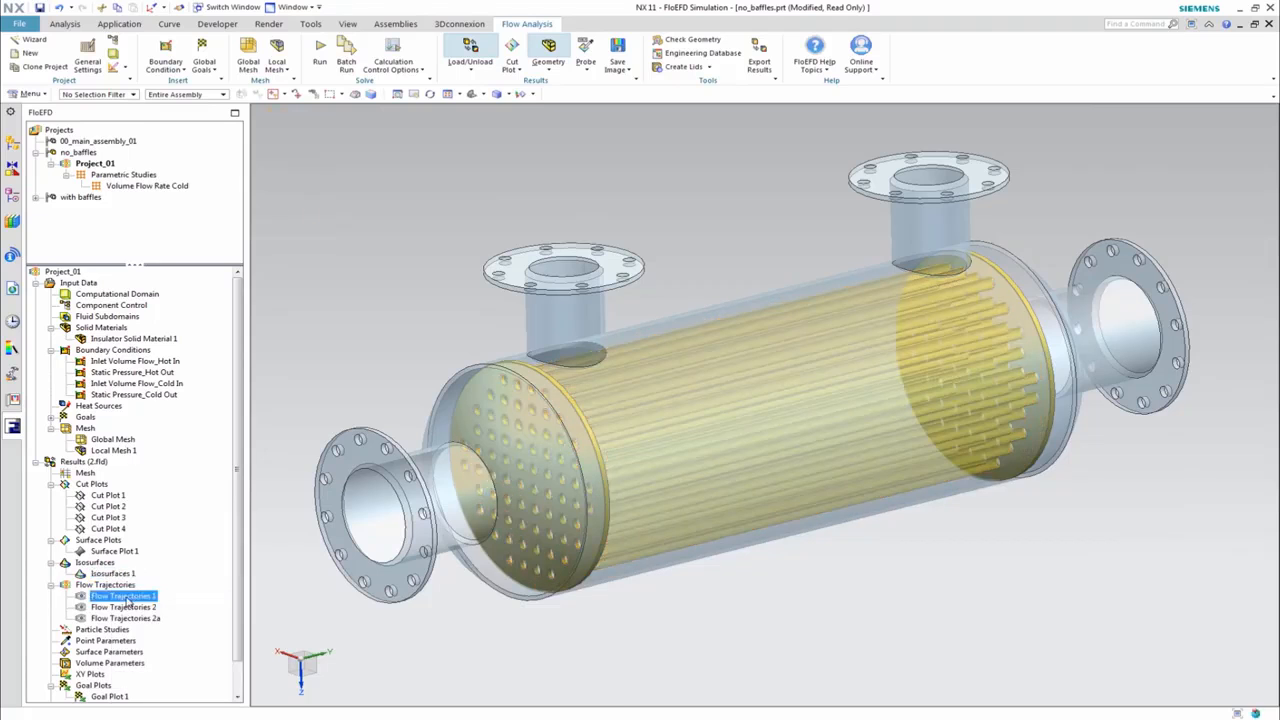
right_click(123, 596)
click(160, 464)
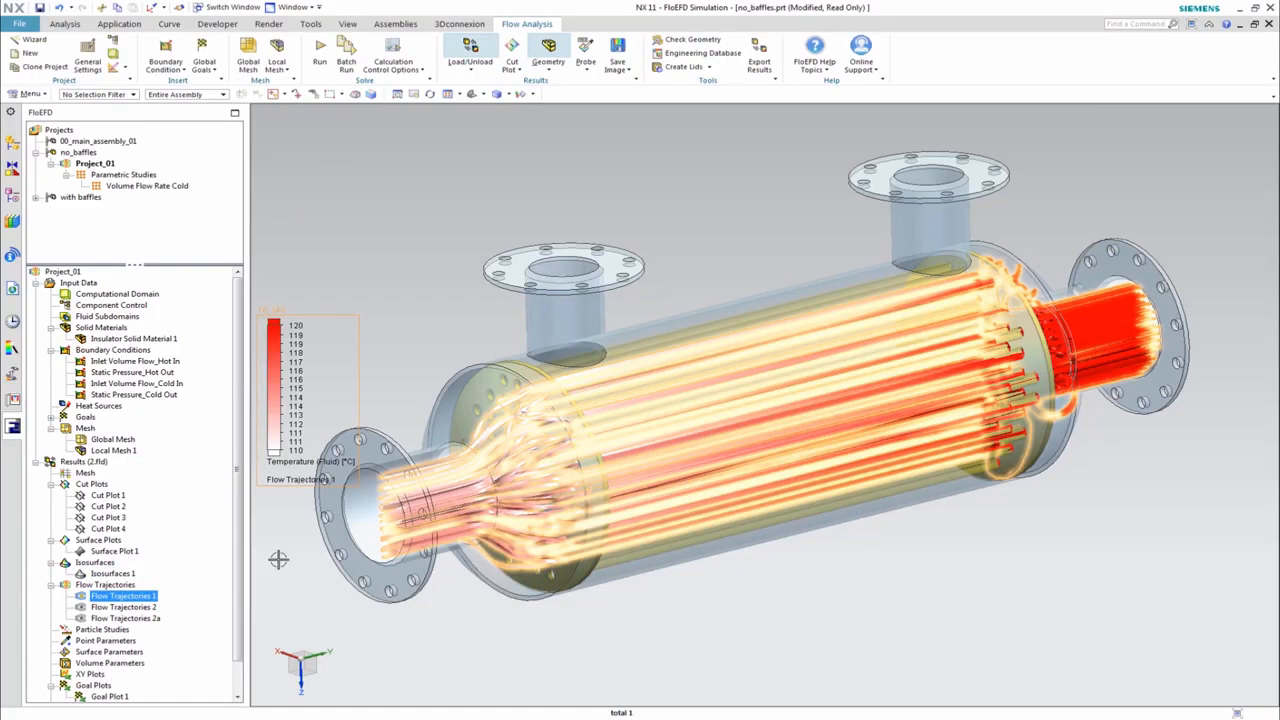
click(285, 562)
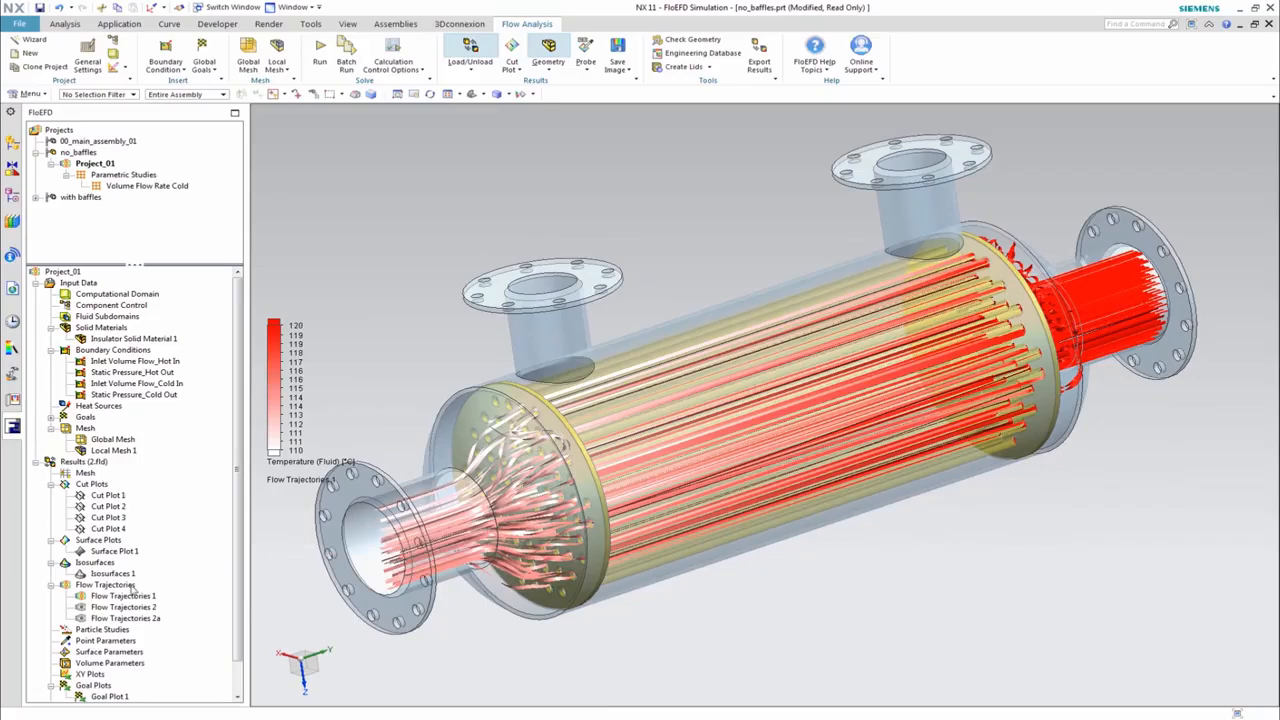
- Show Flow Trajectories 2 together with the hot-side trajectories to examine the cold fluid's temperature
right_click(126, 612)
click(170, 478)
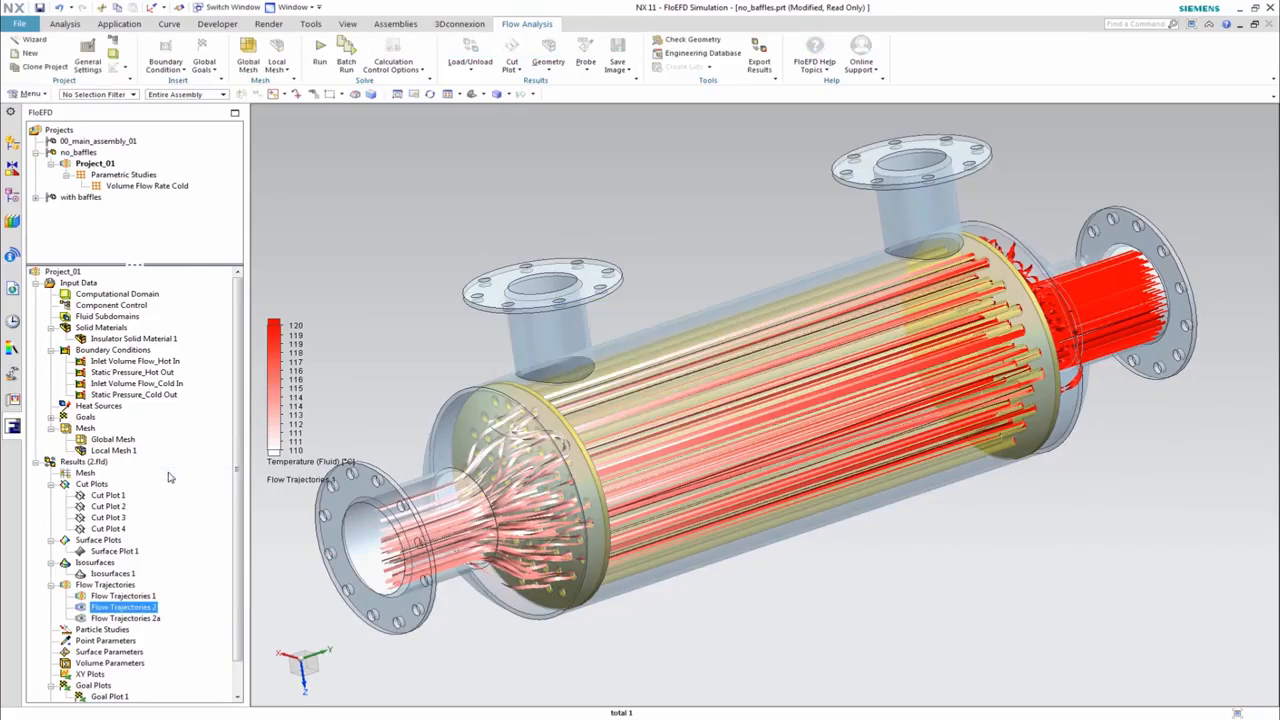
click(274, 571)
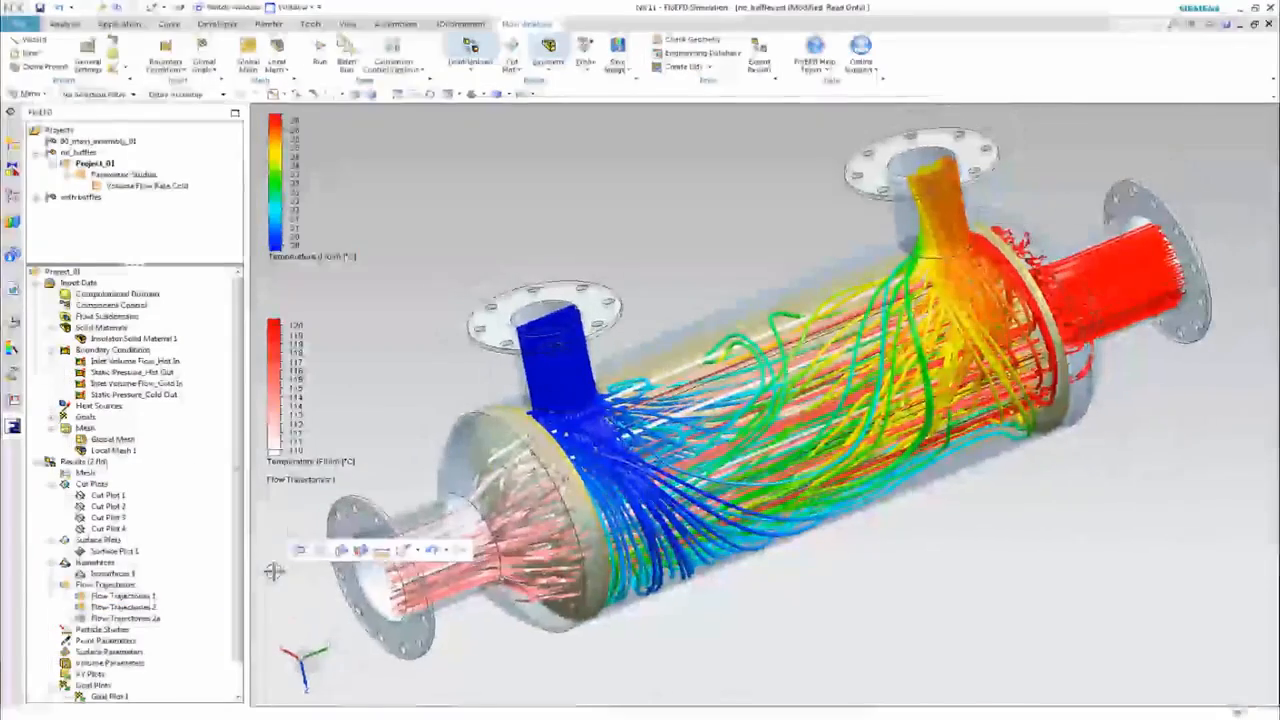
- Hide all flow trajectories and play the animation of Flow Trajectories 2a to examine the shell-side velocity
right_click(125, 587)
click(148, 626)
right_click(132, 618)
click(166, 533)
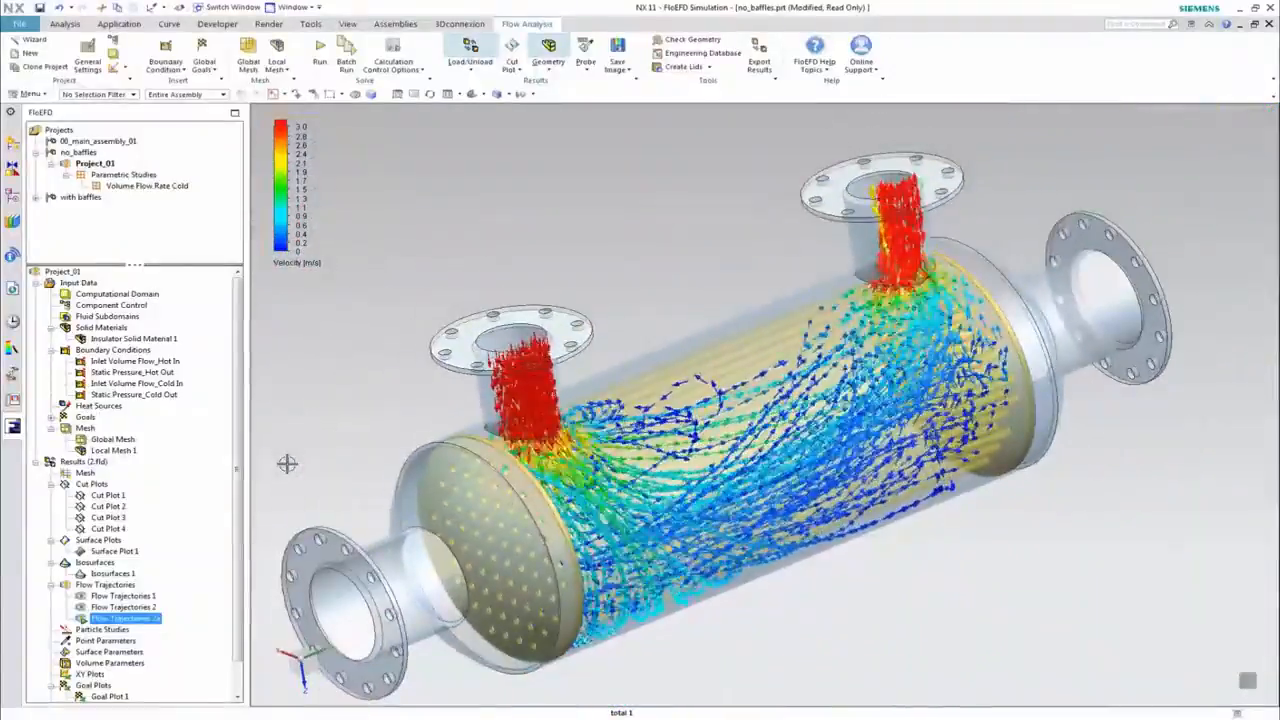
right_click(148, 620)
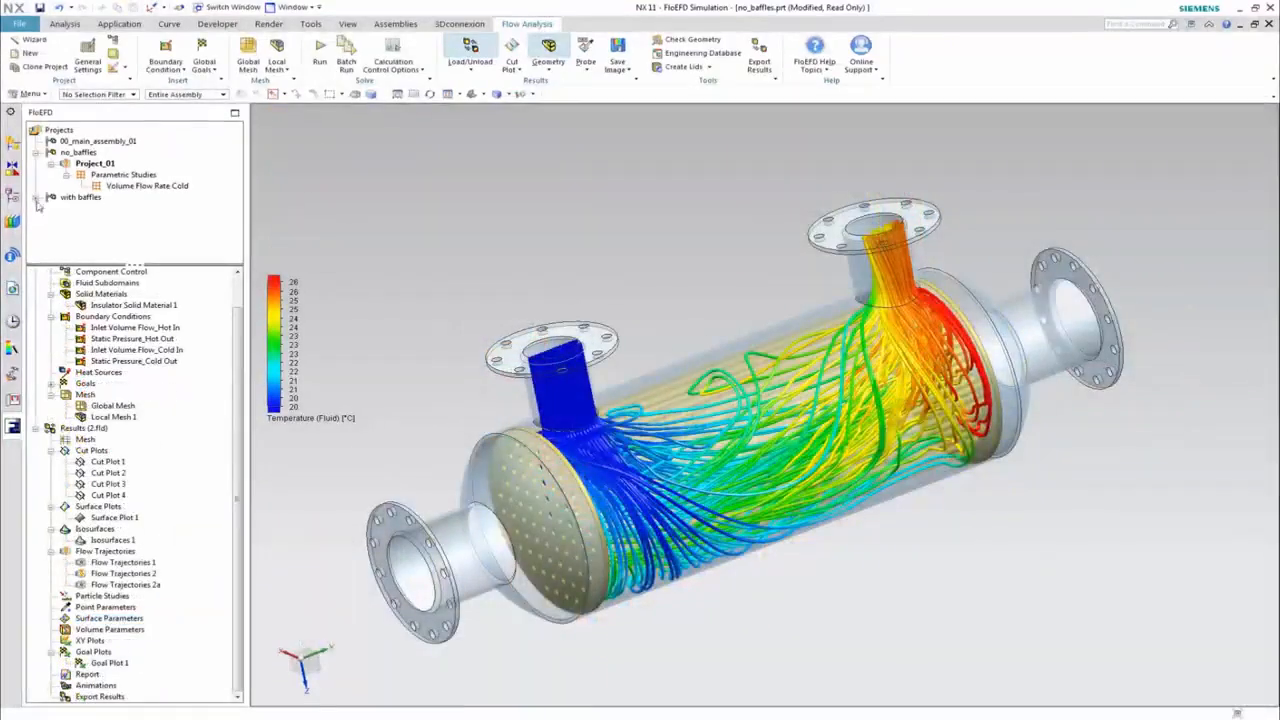
- Open the Volume Flow Rate Cold parametric study and review its cold-inlet flow rate variations and scenario
double_click(125, 190)
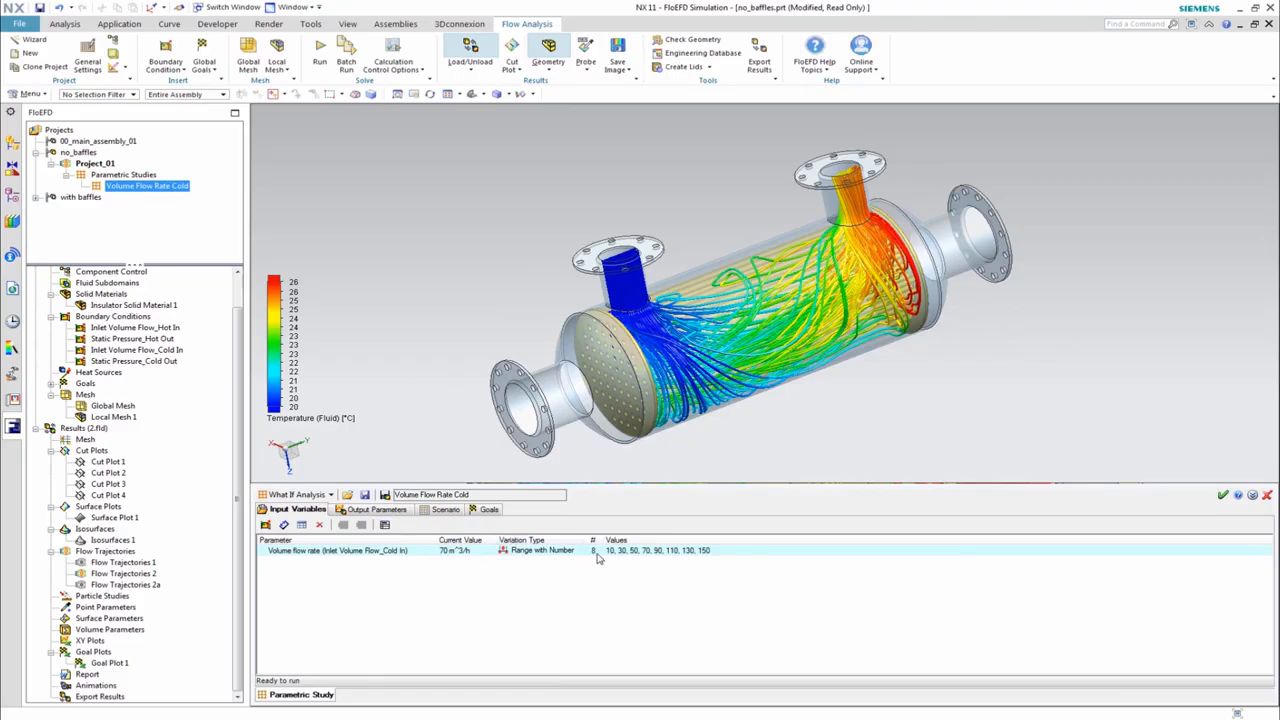
click(443, 509)
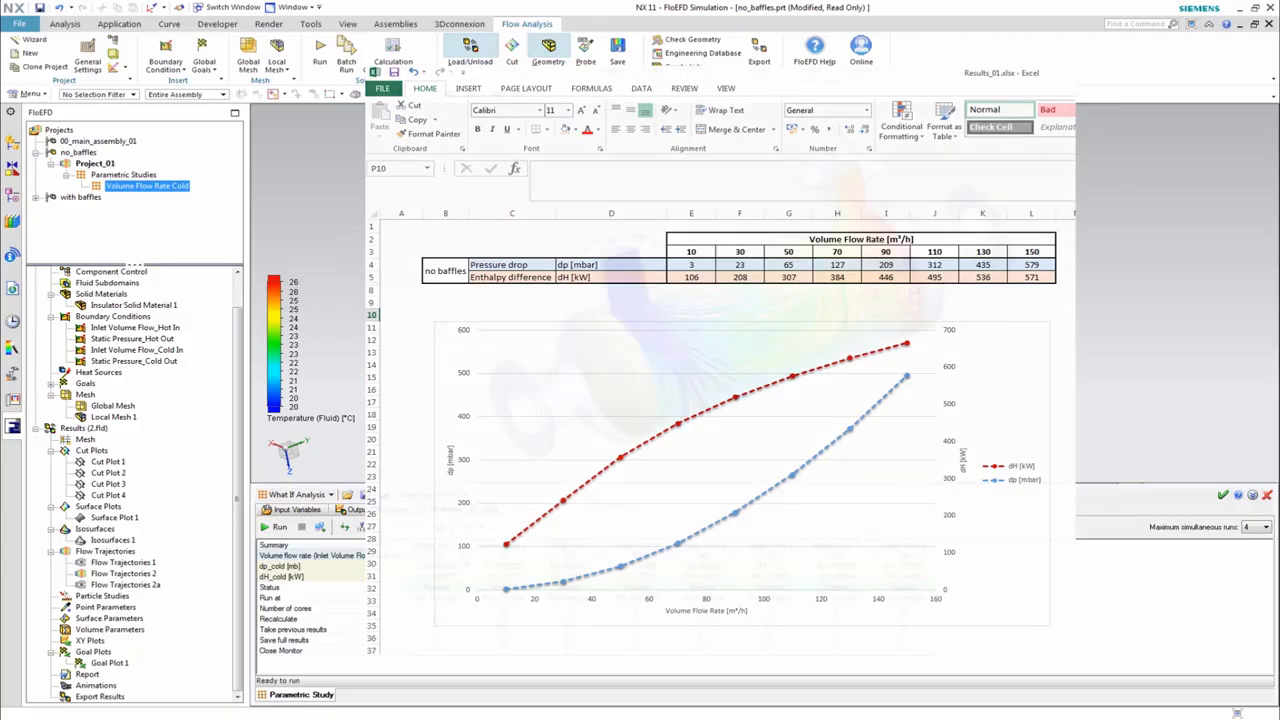
- Clone Project_01 as Project_02 into the existing "with baffles" configuration without copying the results
scroll(119, 428, up, 1)
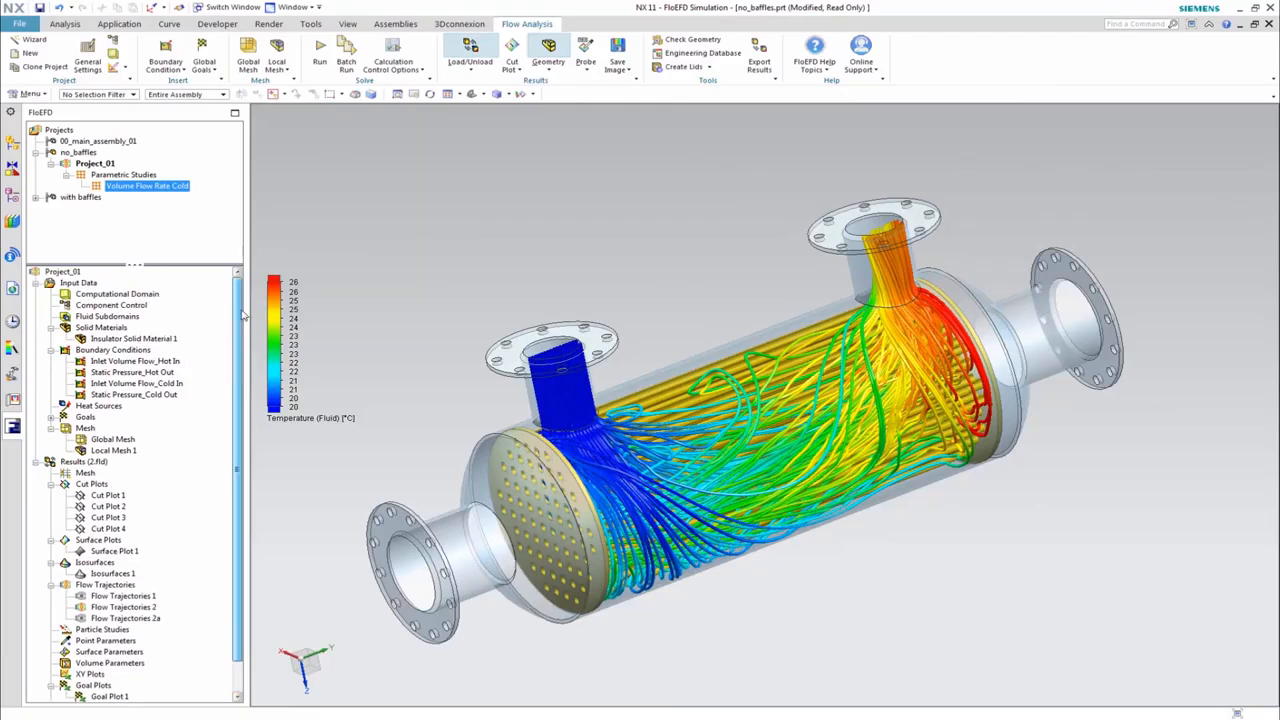
right_click(70, 272)
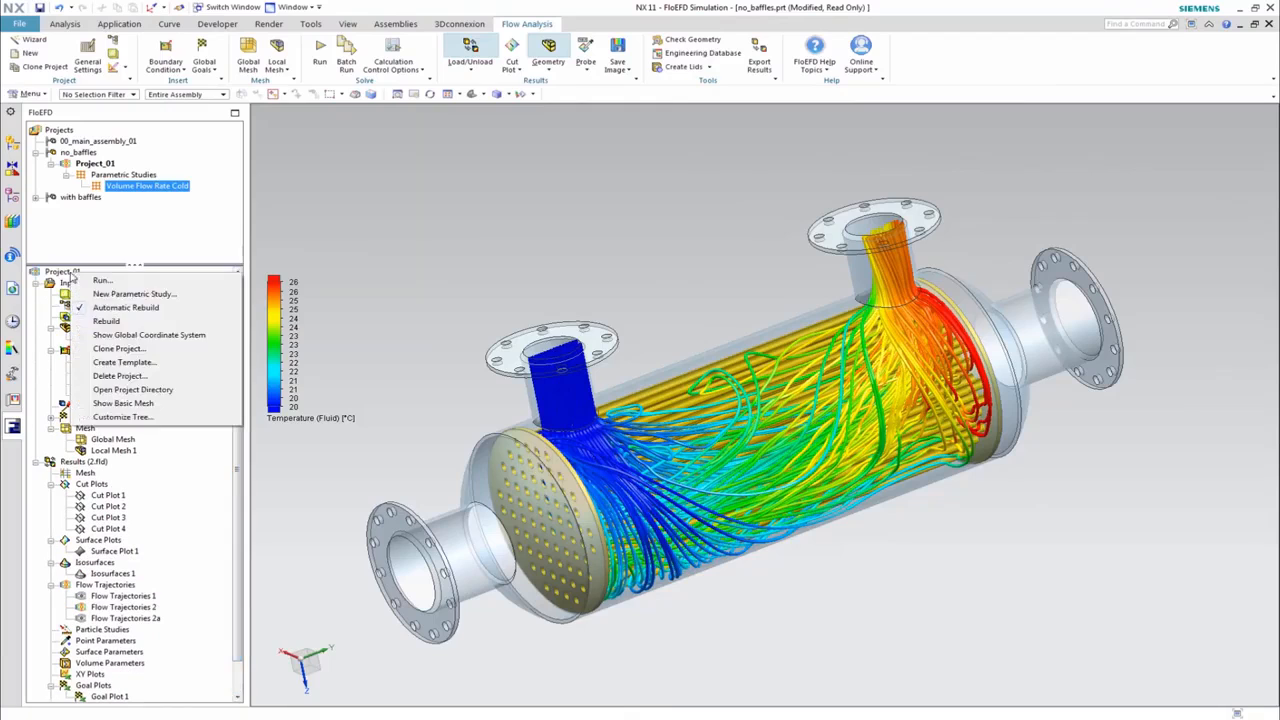
click(100, 349)
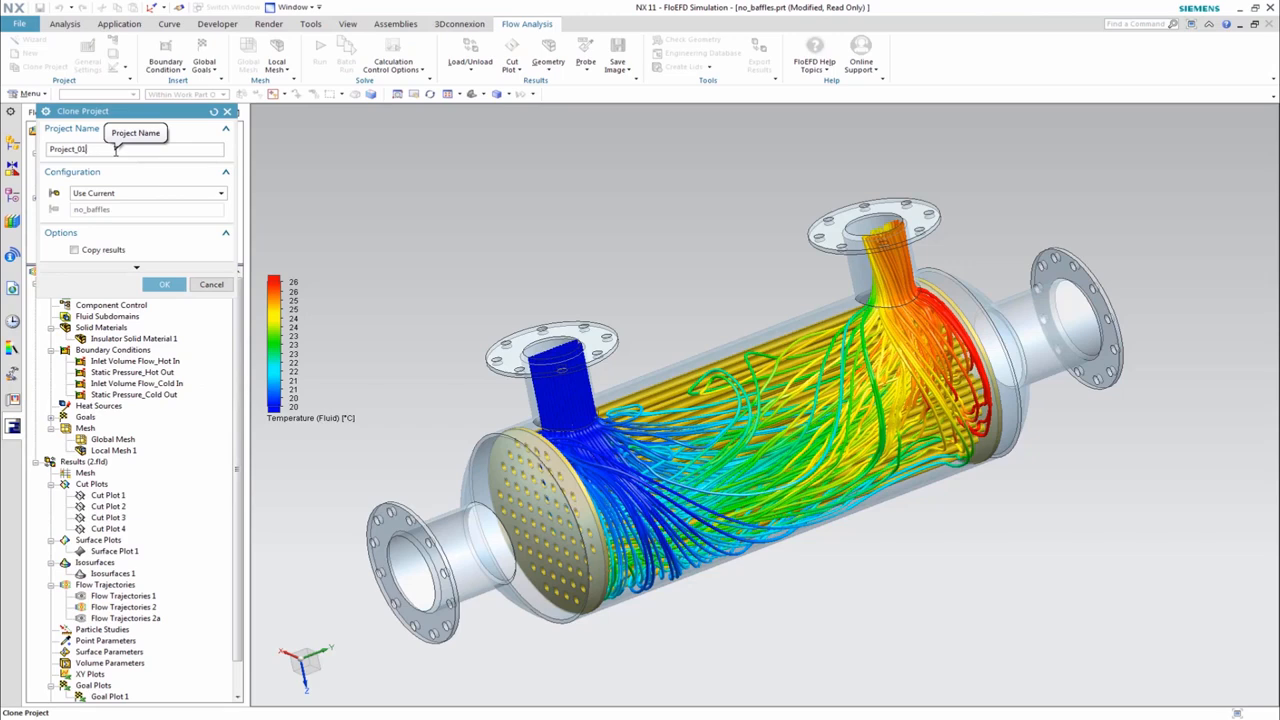
click(150, 197)
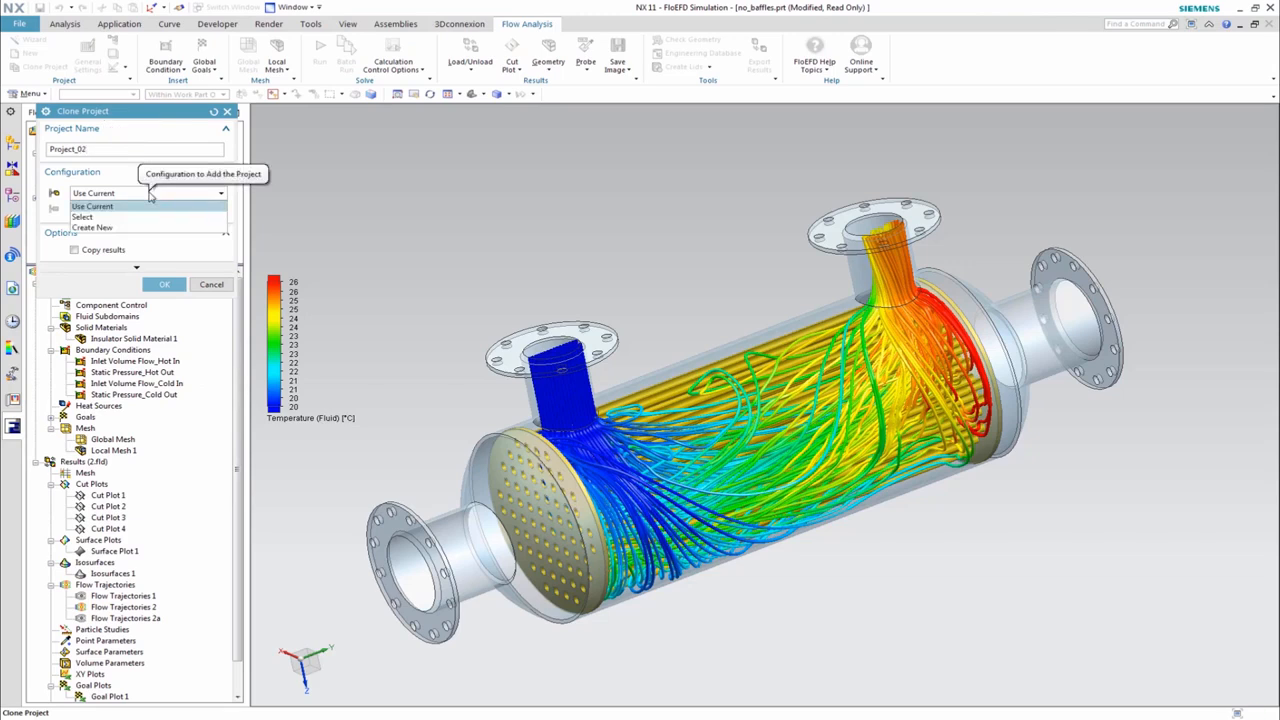
click(136, 217)
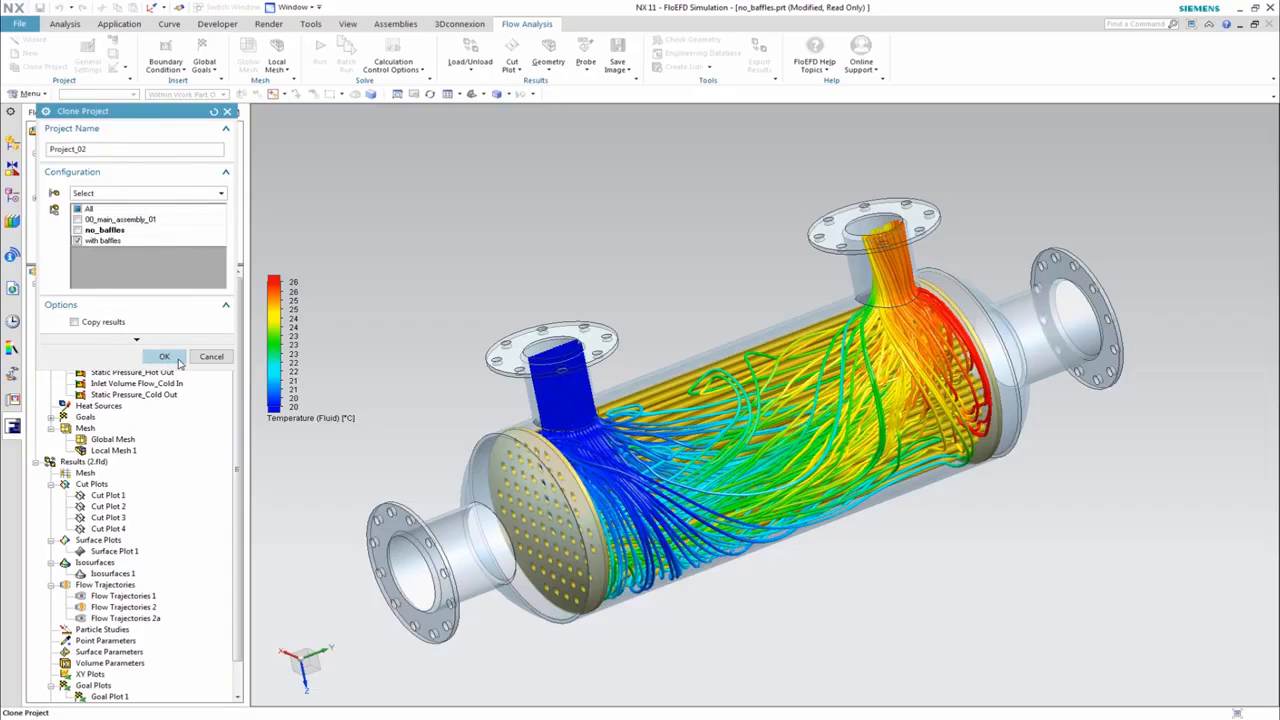
click(176, 360)
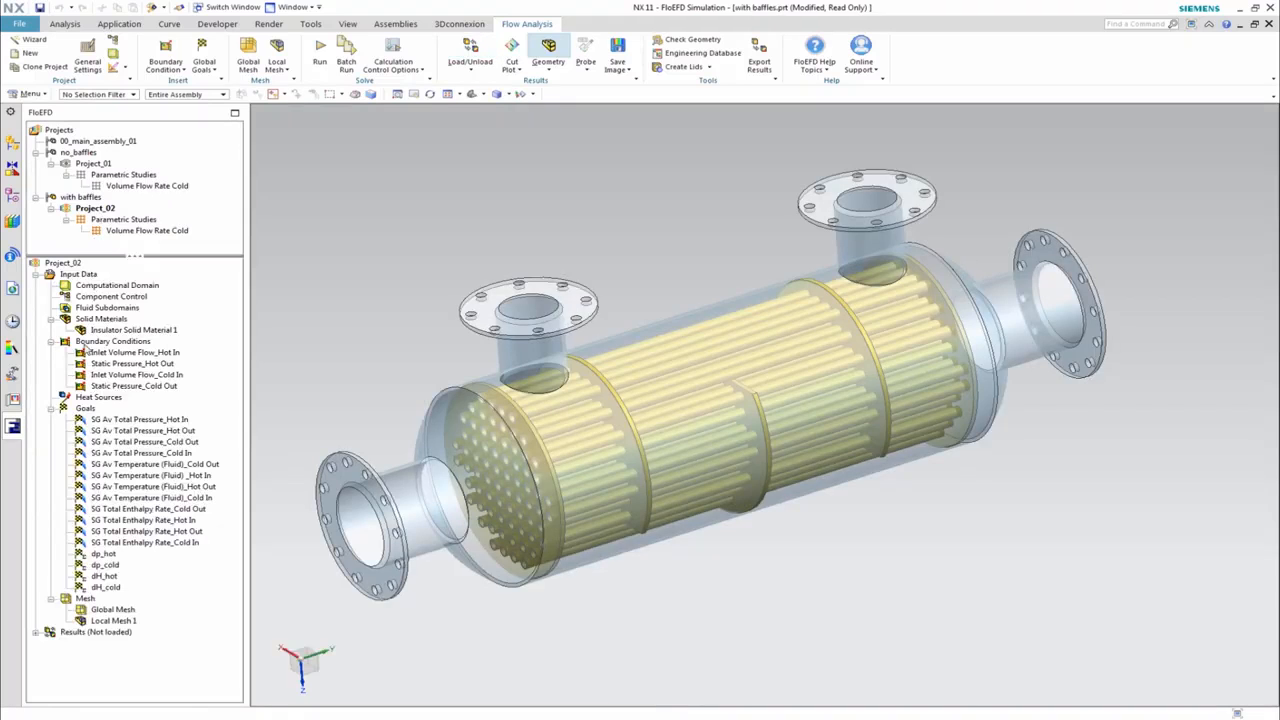
- Collapse the goals of Project_02 and load its calculation results
click(50, 408)
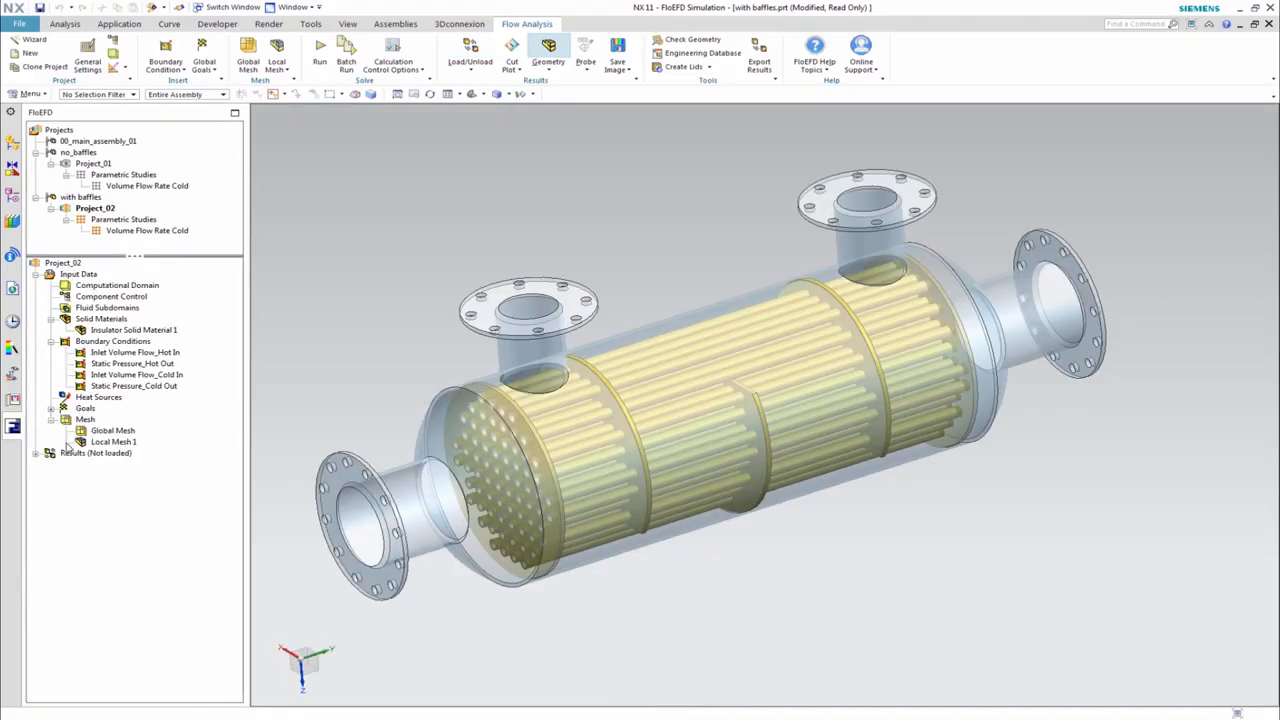
right_click(66, 457)
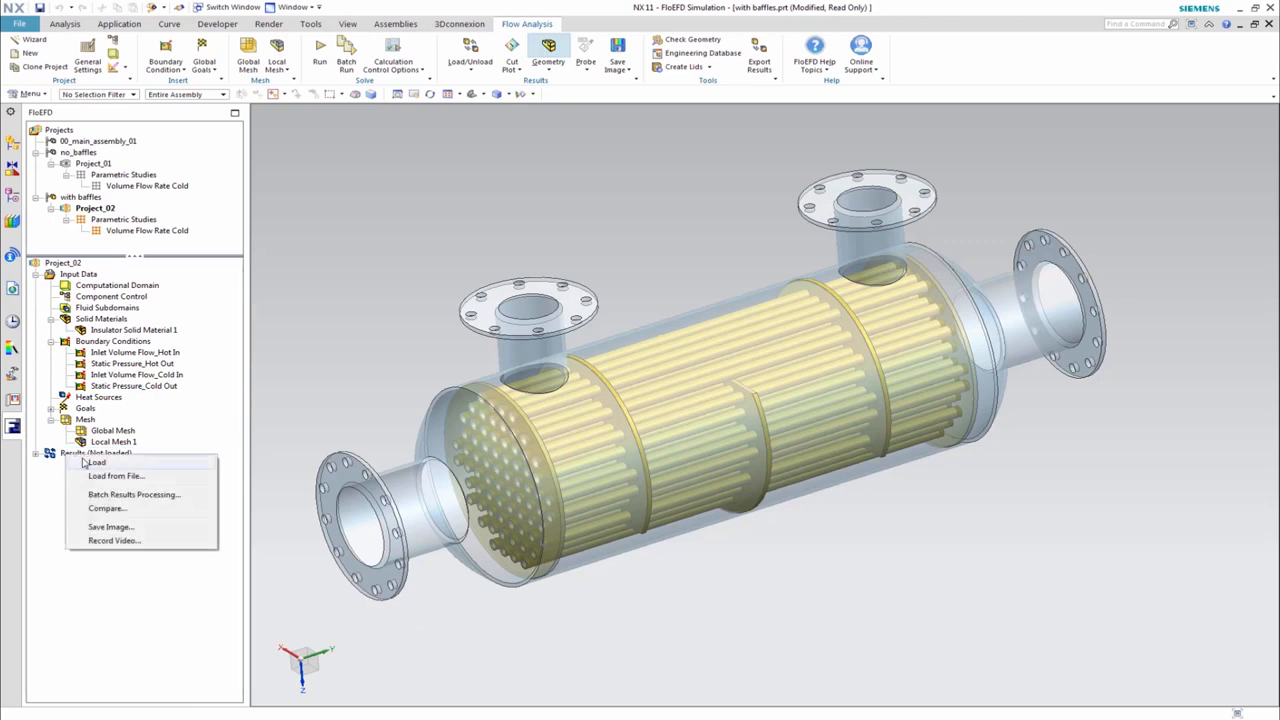
click(95, 462)
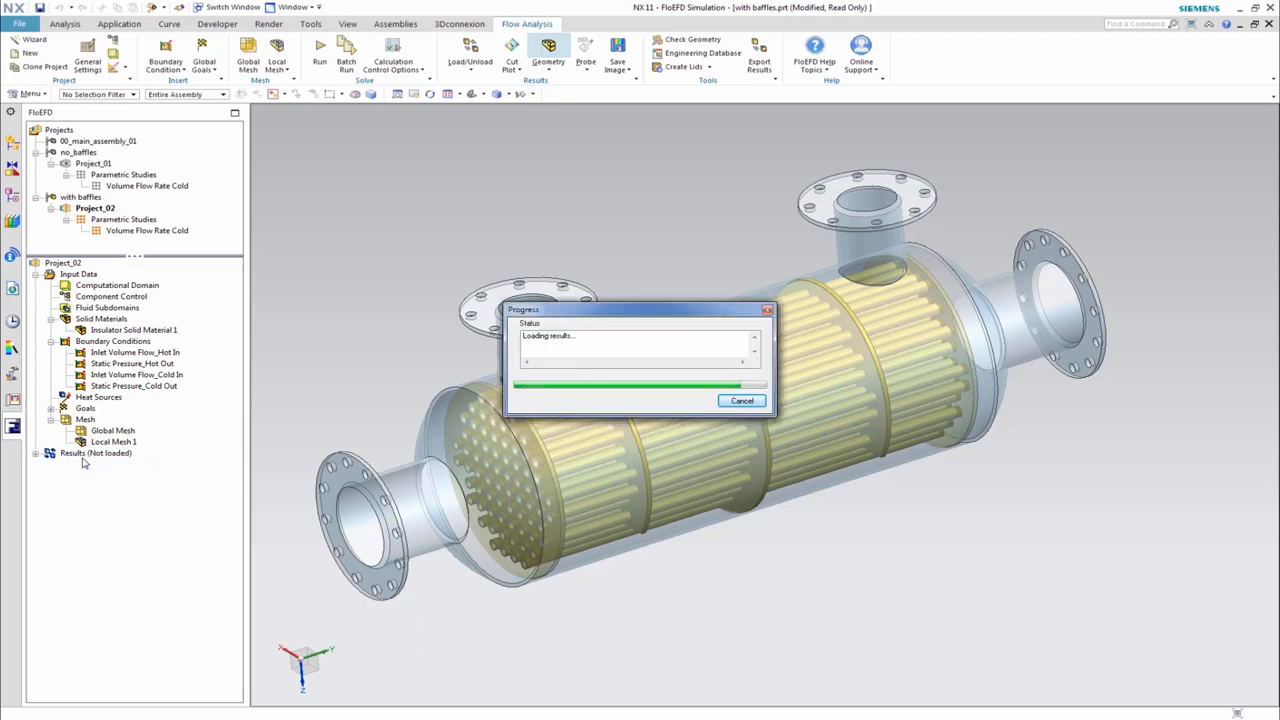
- Make the tube bundle of the with-baffles assembly semi-transparent by setting its translucency to 44
click(14, 145)
right_click(82, 214)
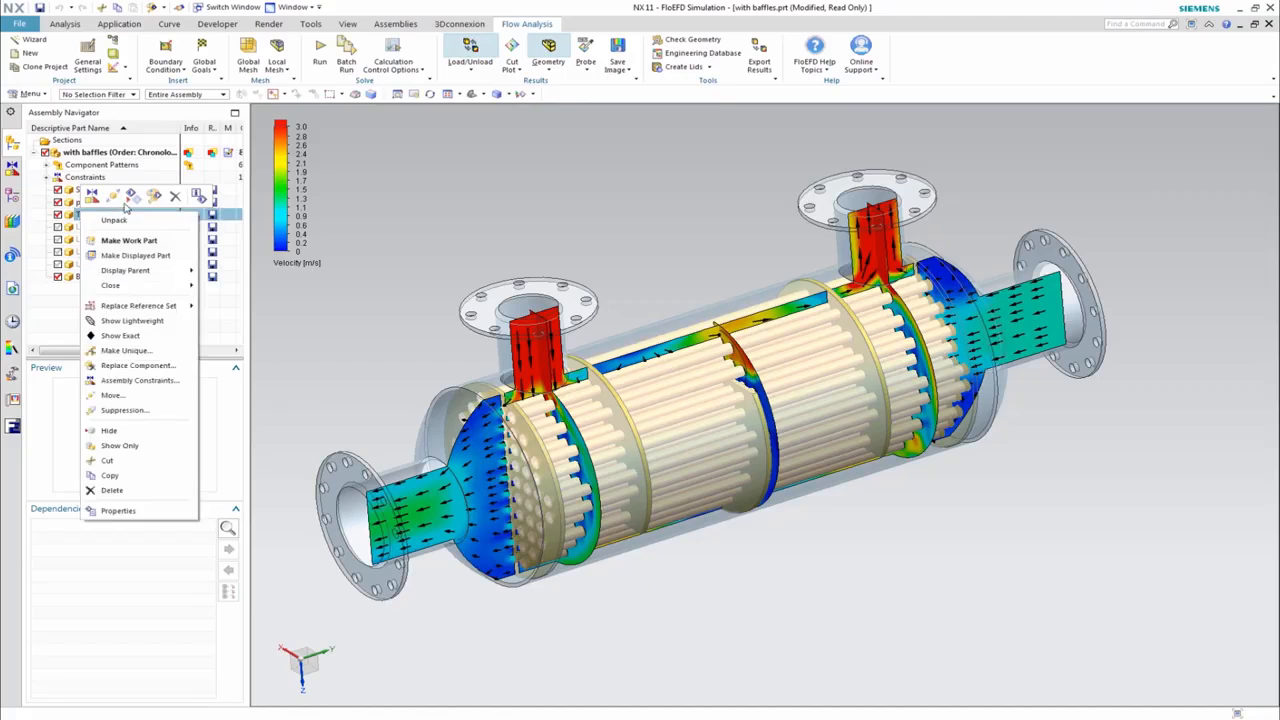
click(156, 192)
drag(62, 285, 130, 284)
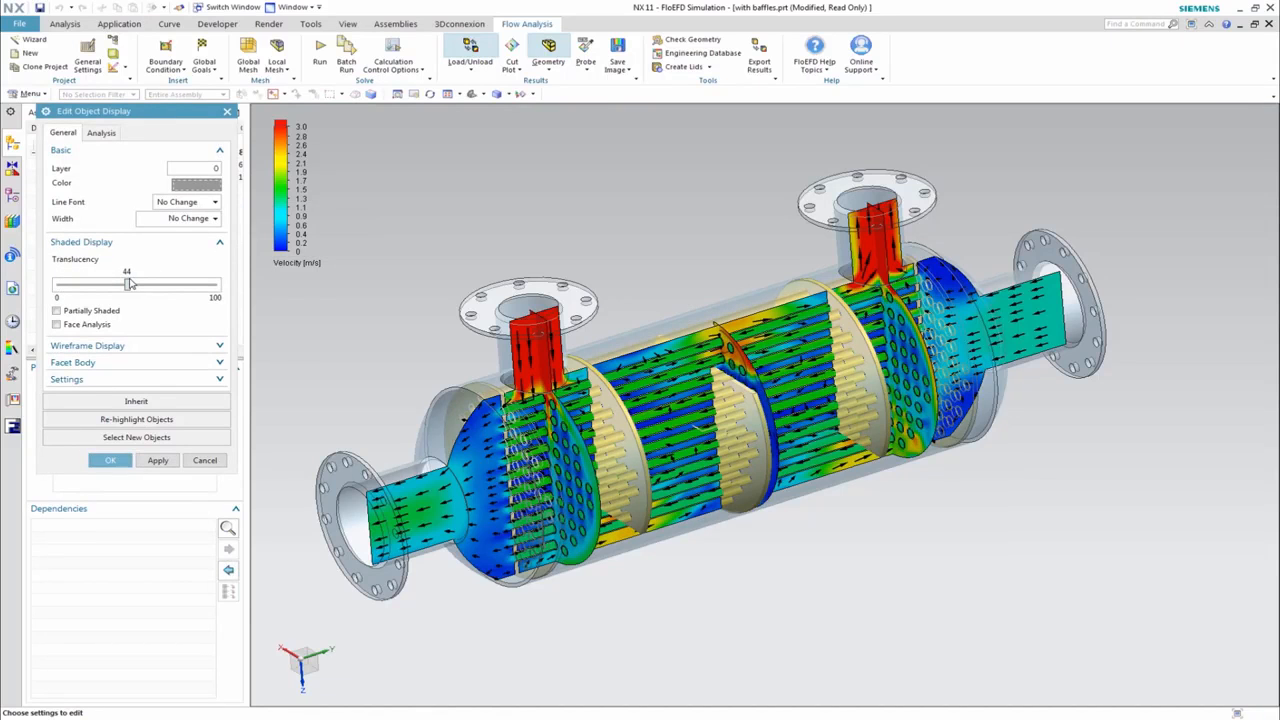
click(120, 460)
- Return to the FloEFD project tree and play Cut Plot 1's animation to examine the velocity field, then stop it
click(13, 427)
right_click(88, 490)
click(114, 571)
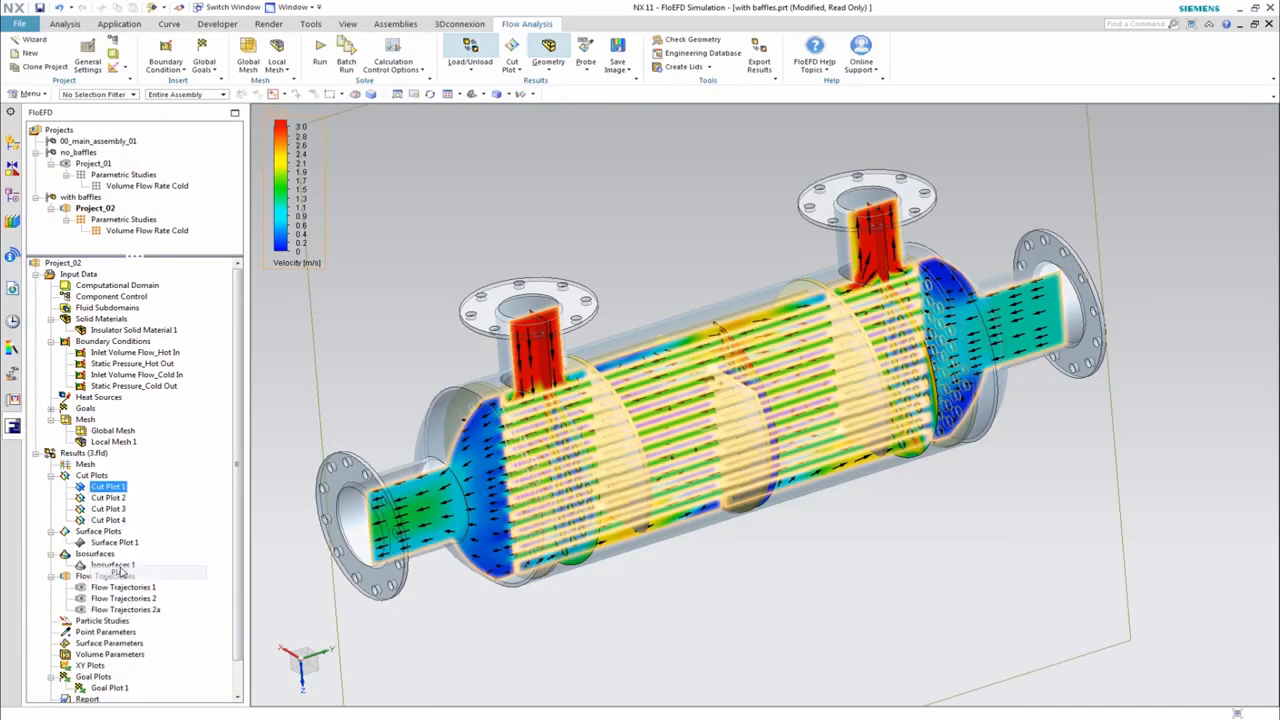
click(289, 508)
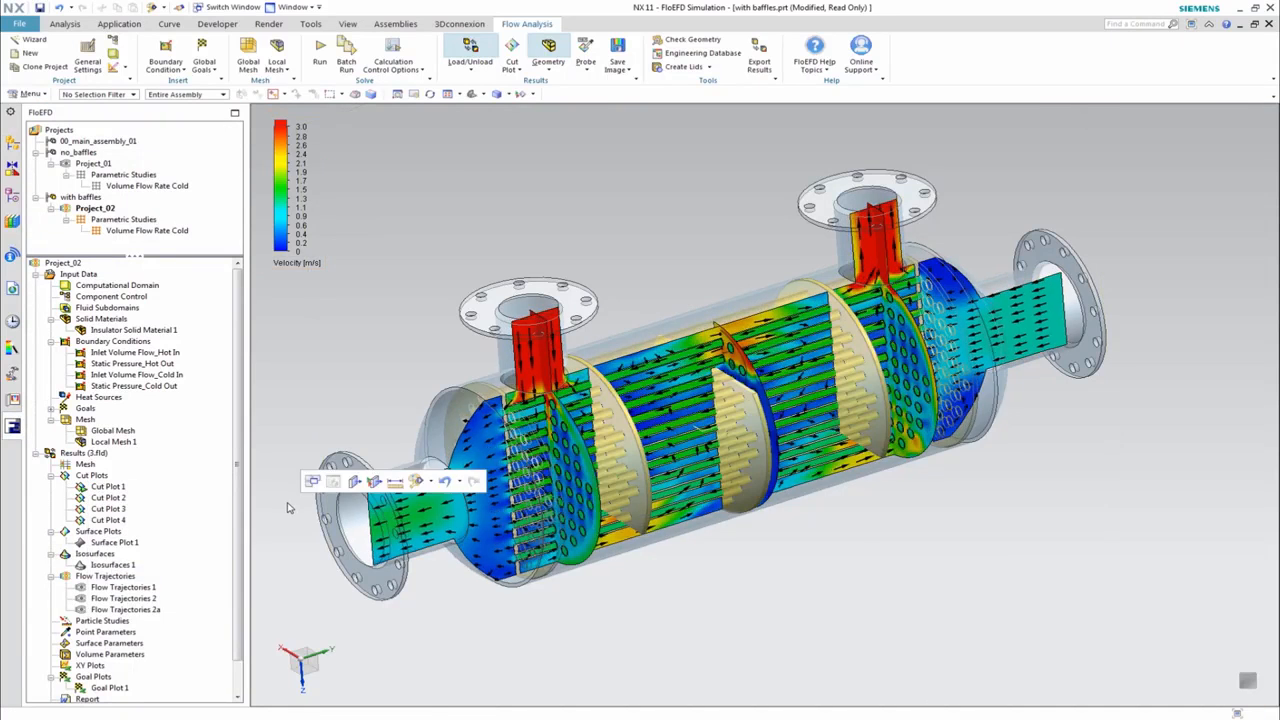
right_click(106, 488)
click(135, 574)
- Play the animation of Cut Plot 2 to examine the velocity distribution across the exchanger's cross-section
right_click(113, 497)
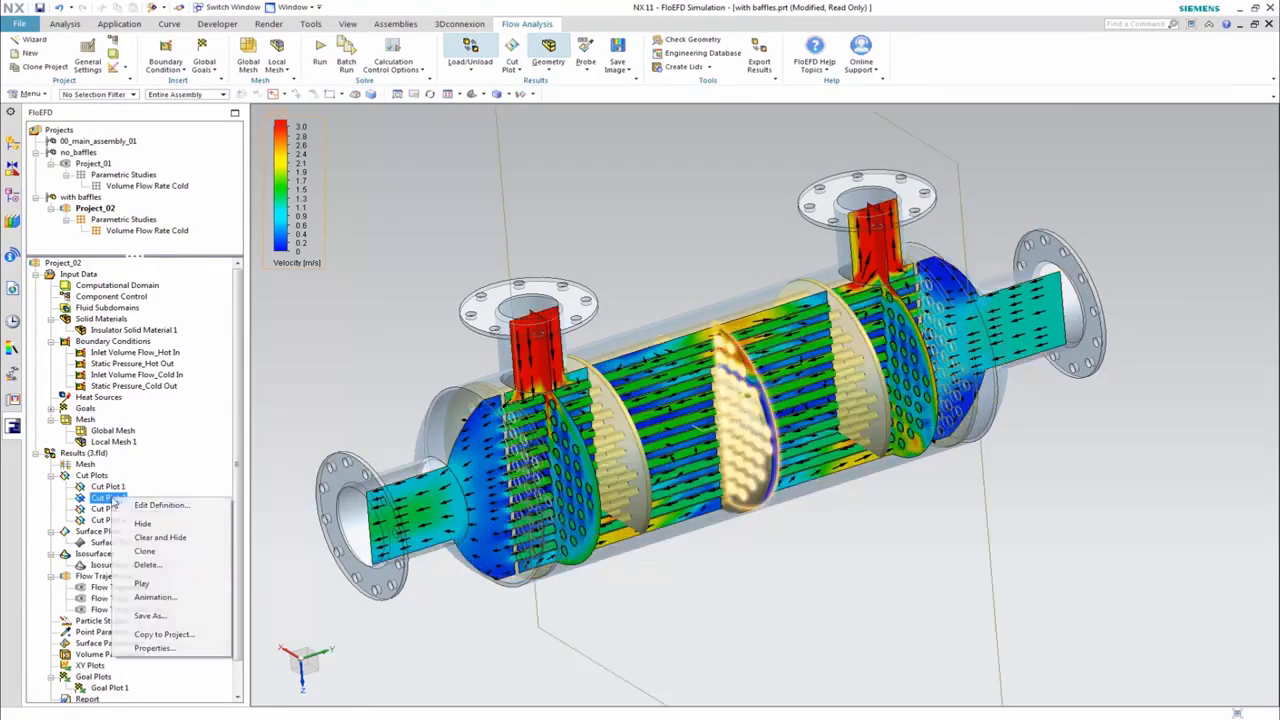
click(138, 583)
click(274, 599)
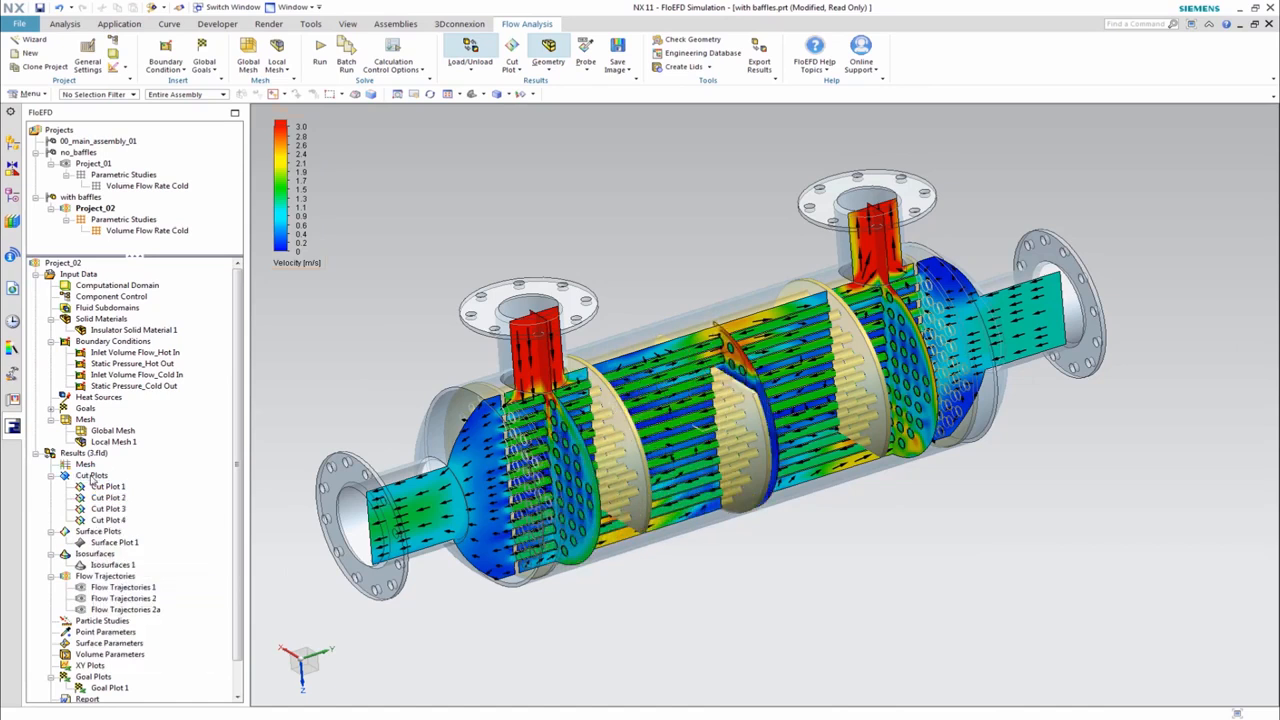
- Hide all cut plots and show Surface Plot 1 to examine the velocity around the tubes
right_click(92, 477)
click(120, 501)
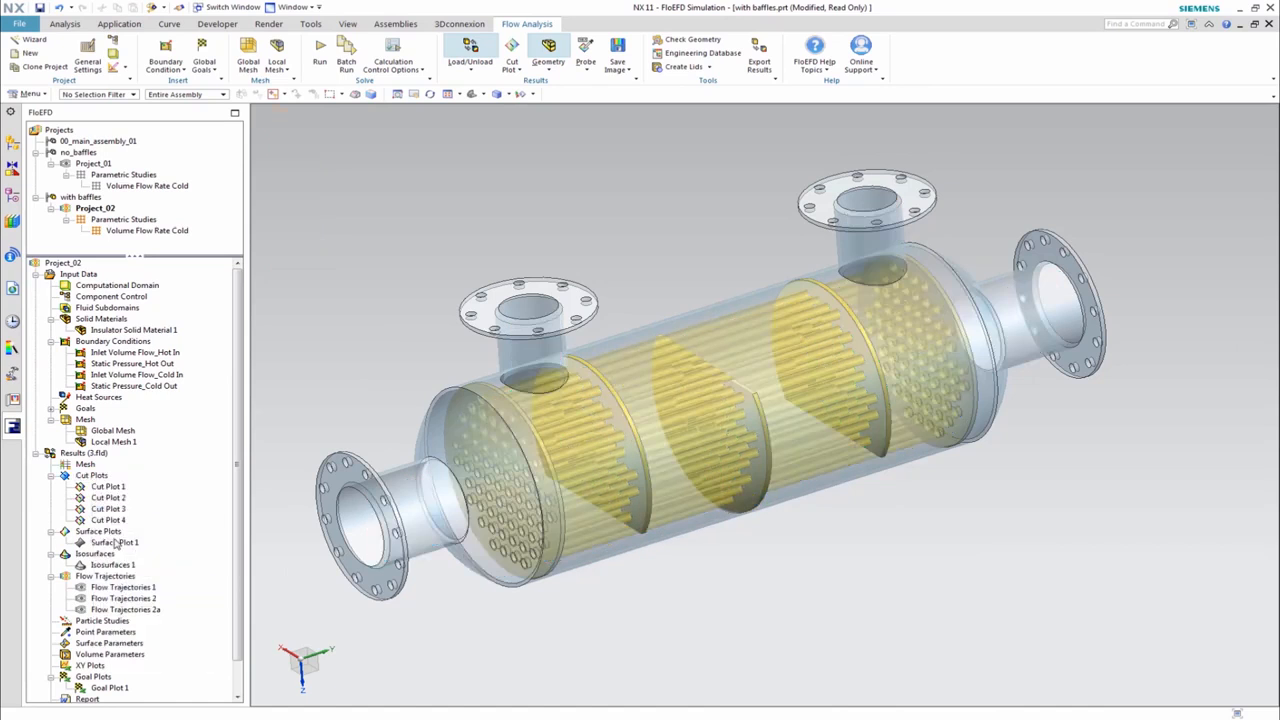
right_click(115, 542)
click(137, 564)
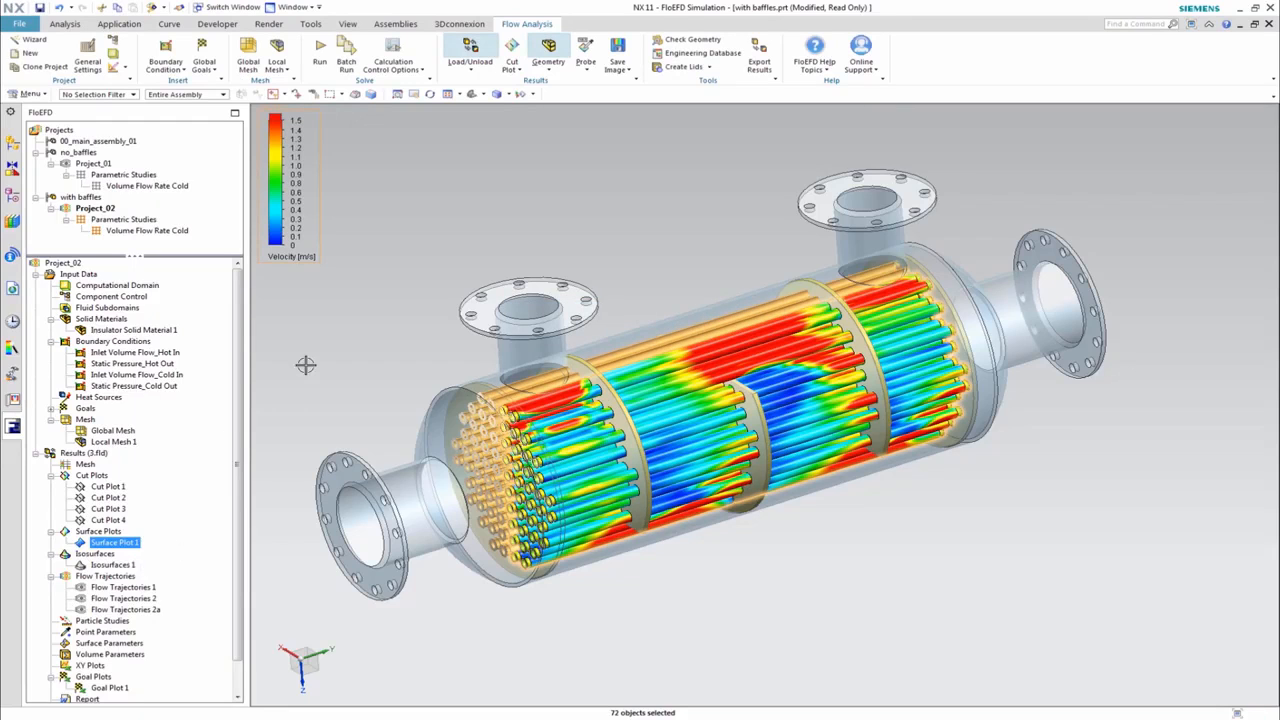
- Switch Surface Plot 1 to the Heat Transfer Coefficient parameter to examine its distribution on the tubes
click(291, 258)
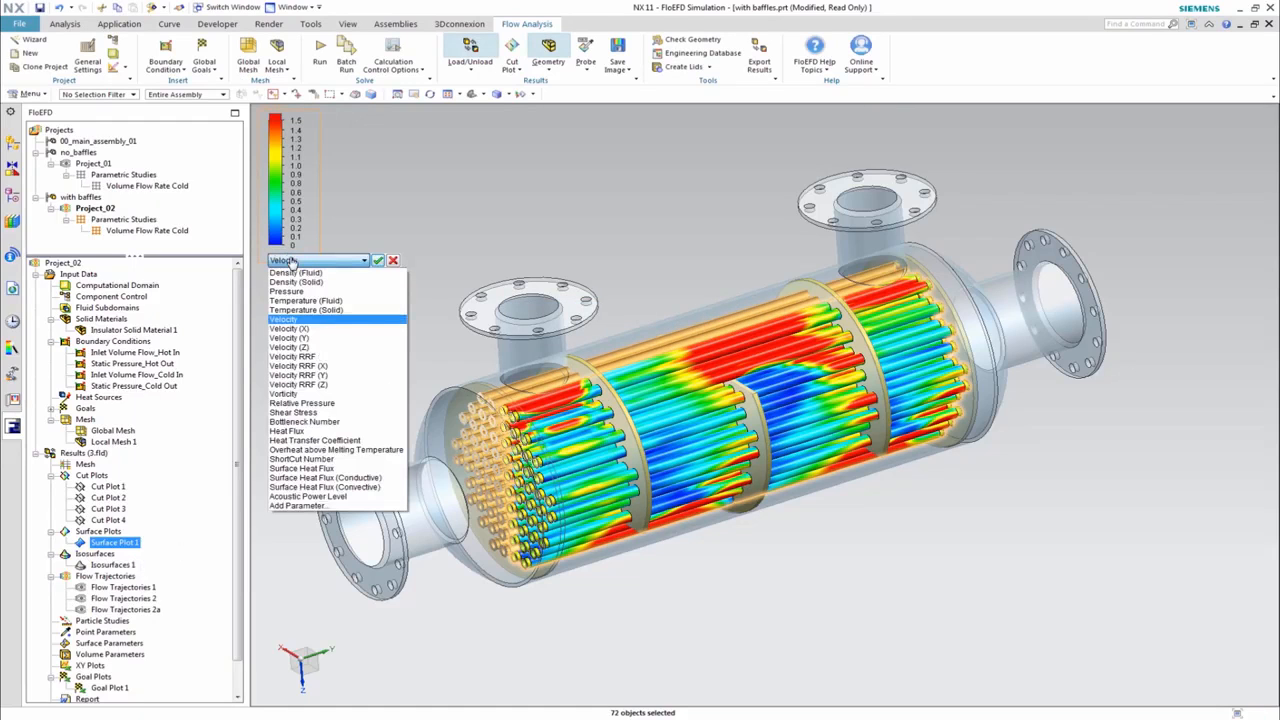
click(307, 441)
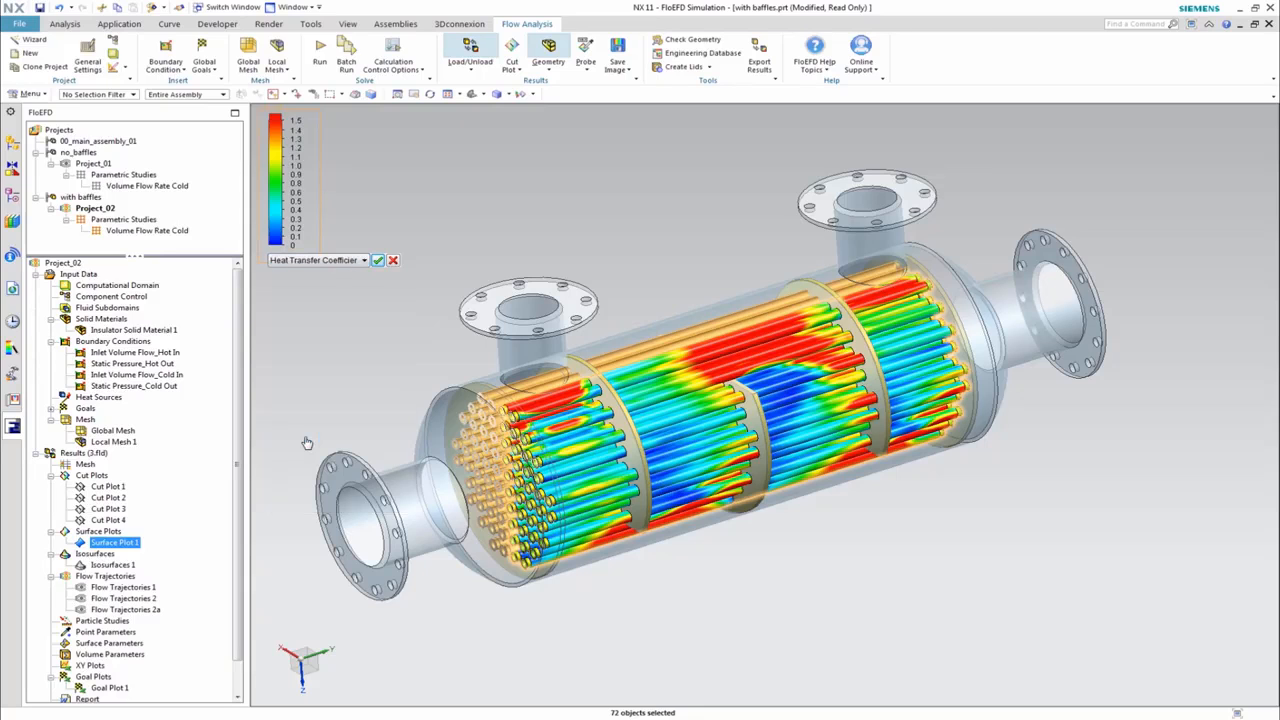
click(378, 261)
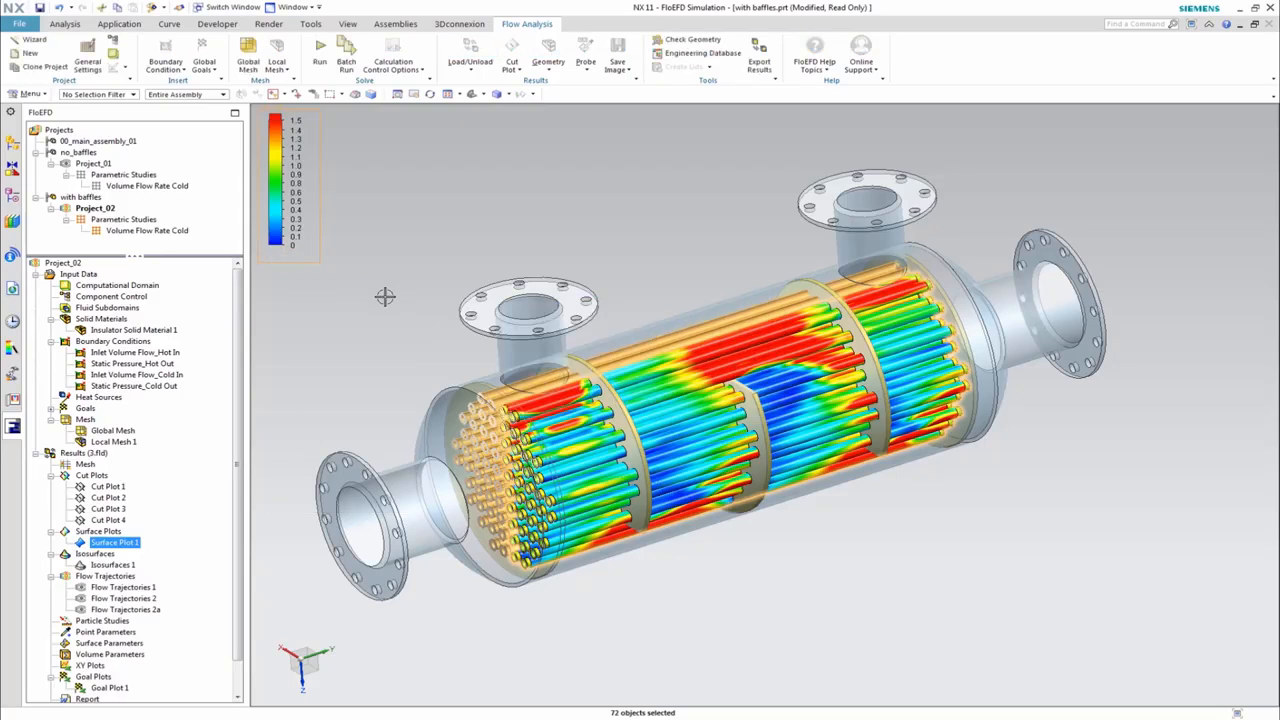
- Change the parameter displayed in Surface Plot 1 to Temperature (Solid)
click(373, 261)
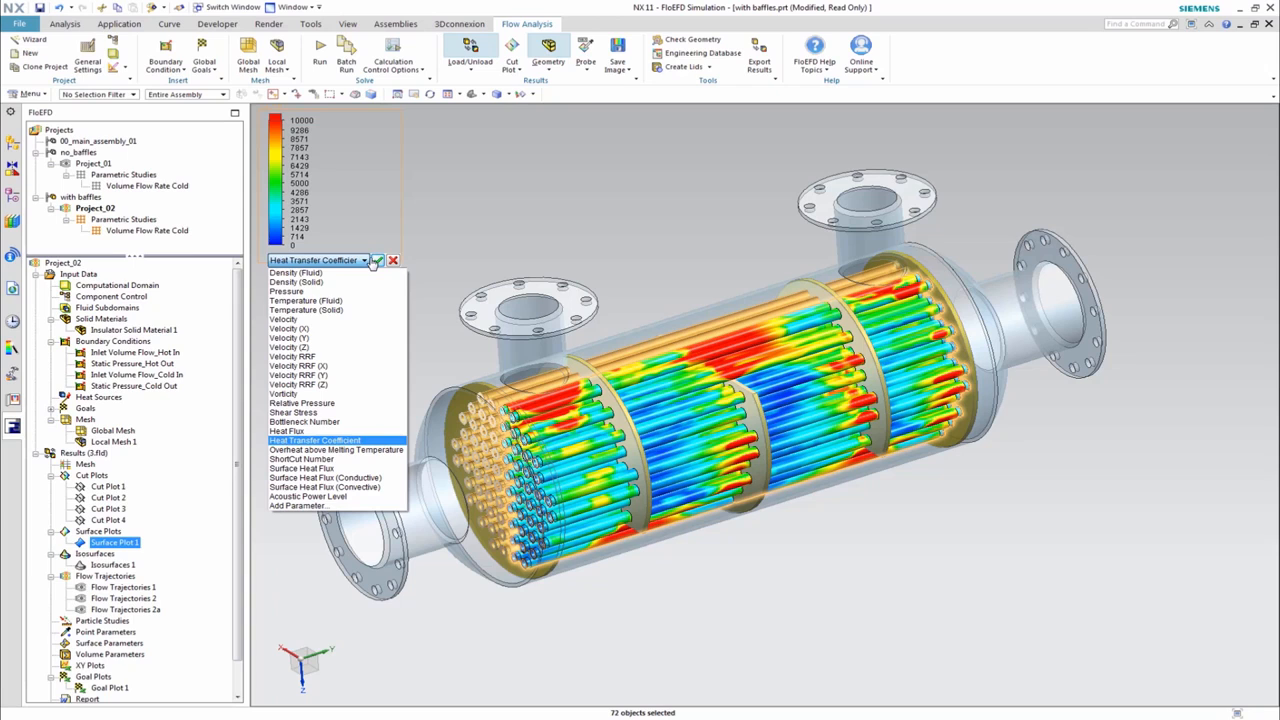
click(357, 308)
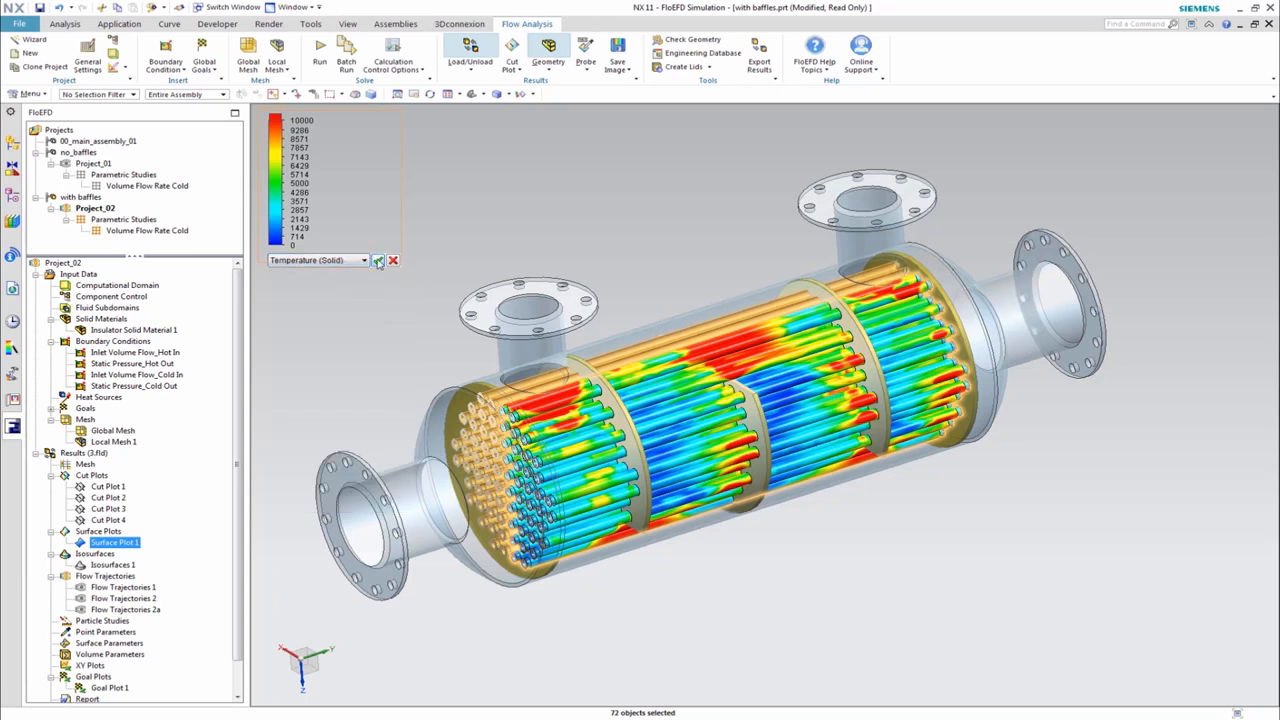
click(378, 261)
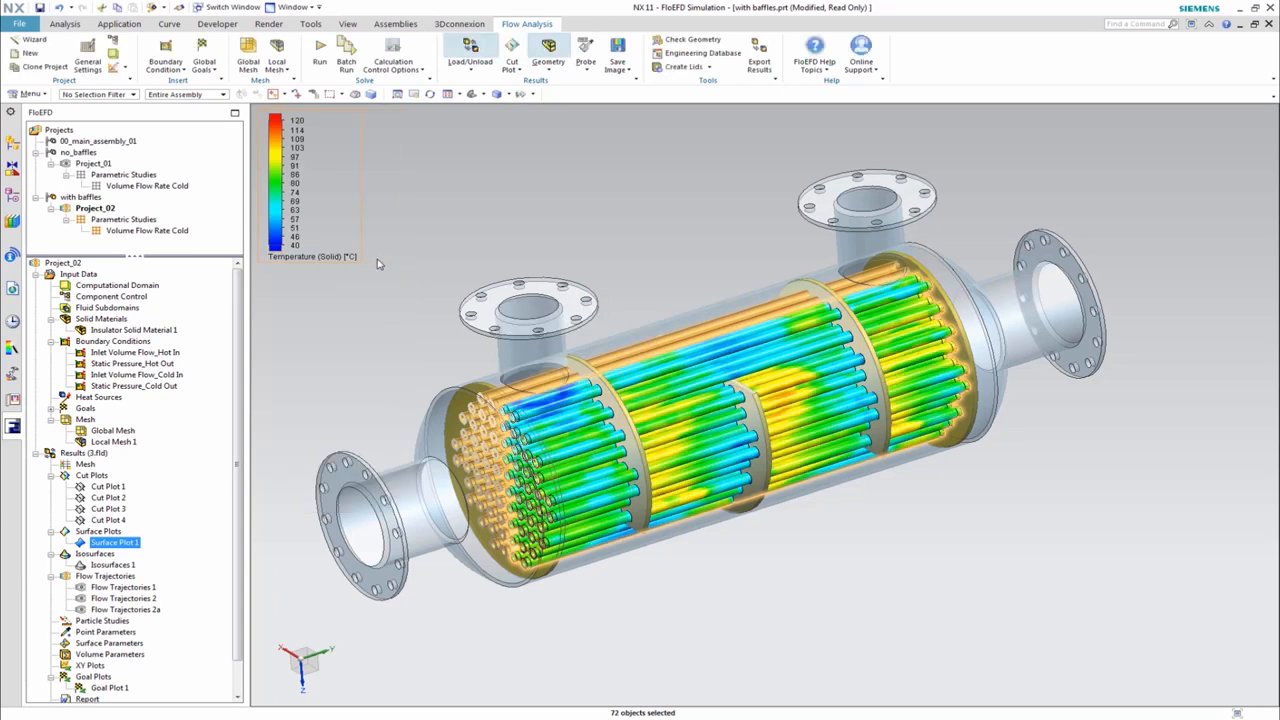
- Hide Surface Plot 1 and show Isosurfaces 1 to examine the low-velocity zones between the baffles
right_click(132, 543)
click(159, 570)
right_click(133, 565)
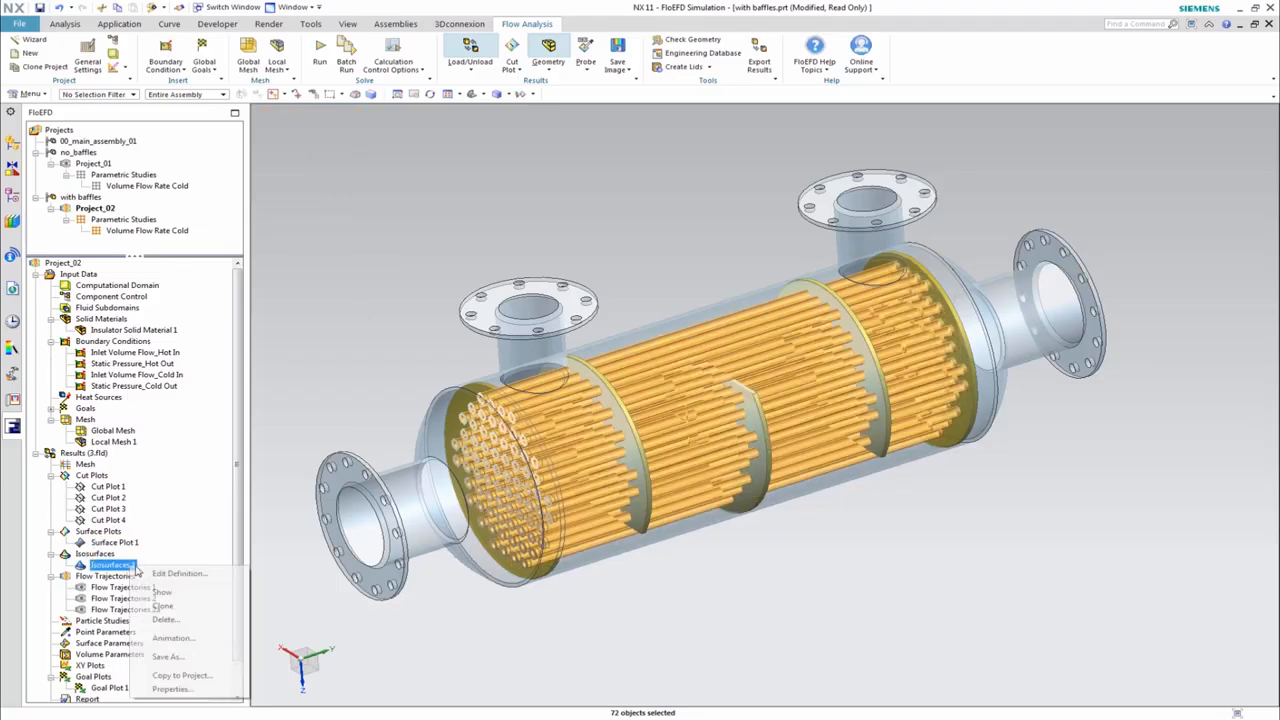
click(161, 591)
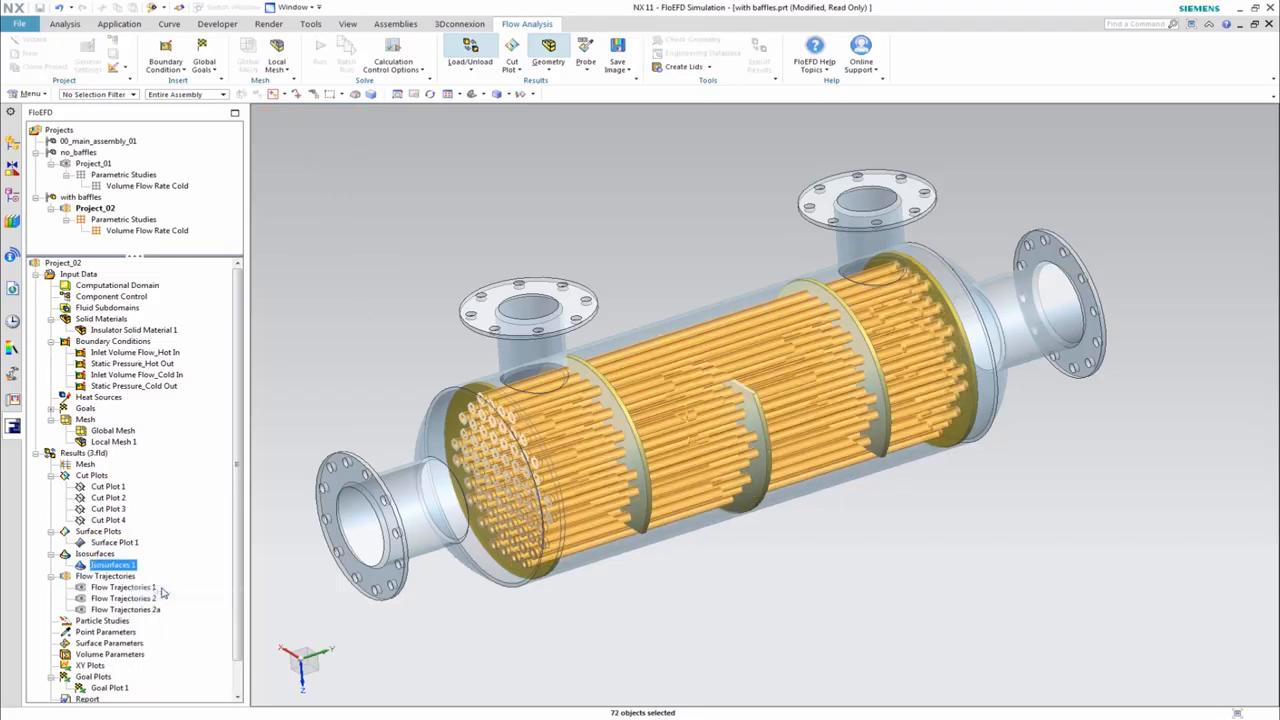
click(320, 403)
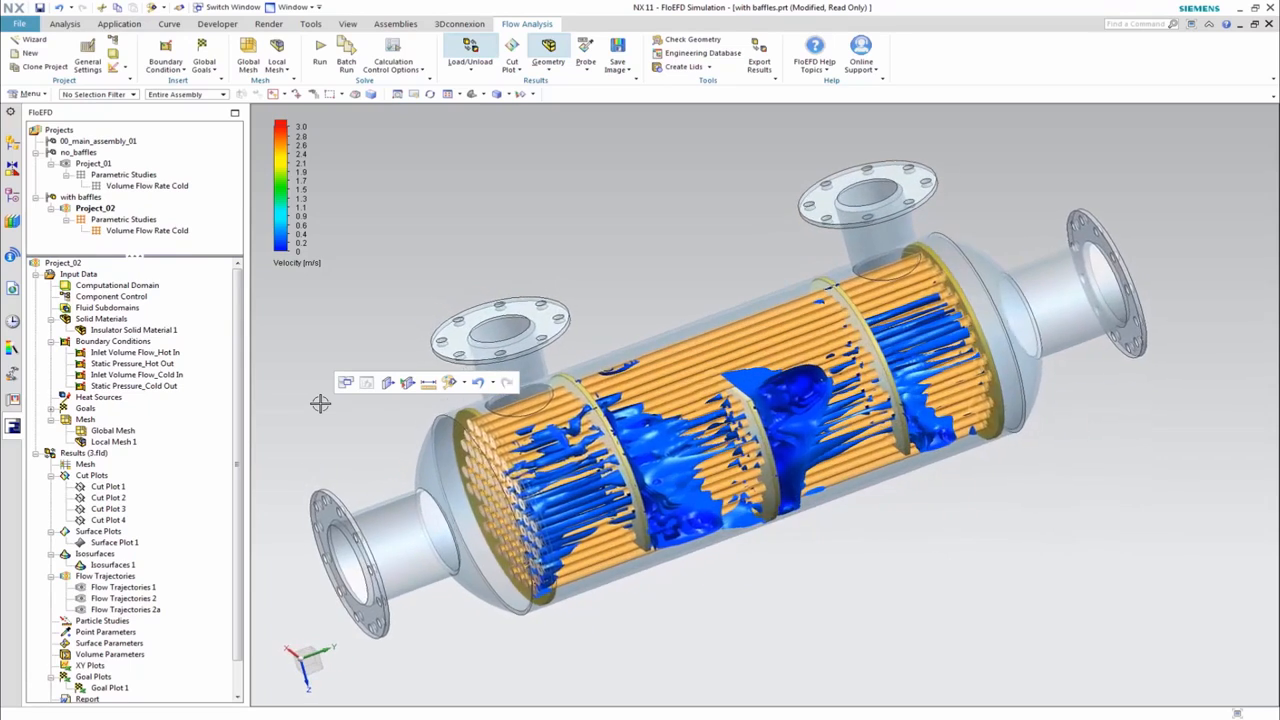
- Hide Isosurfaces 1 and show Flow Trajectories 1 to examine the hot fluid's temperature in the tubes
right_click(125, 567)
click(160, 591)
right_click(118, 588)
click(128, 449)
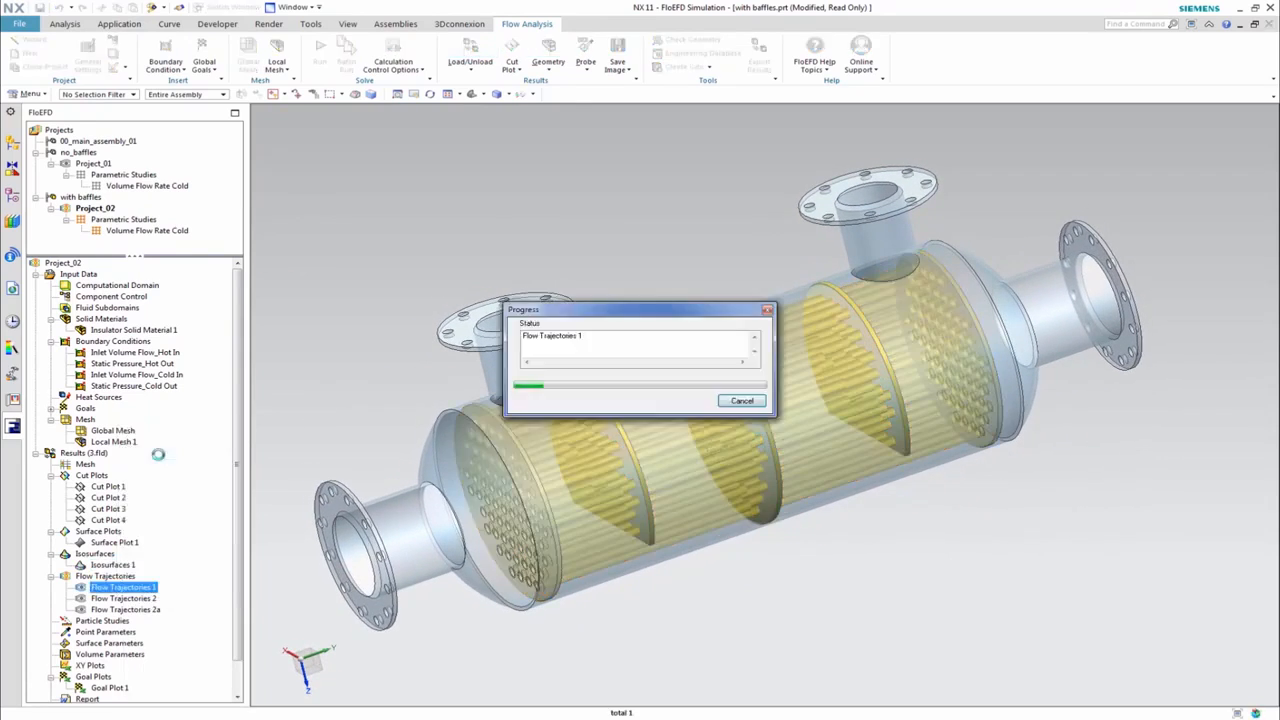
- Add Flow Trajectories 2 to the display to examine how the cold fluid flows and heats up around the baffles
right_click(122, 598)
click(128, 461)
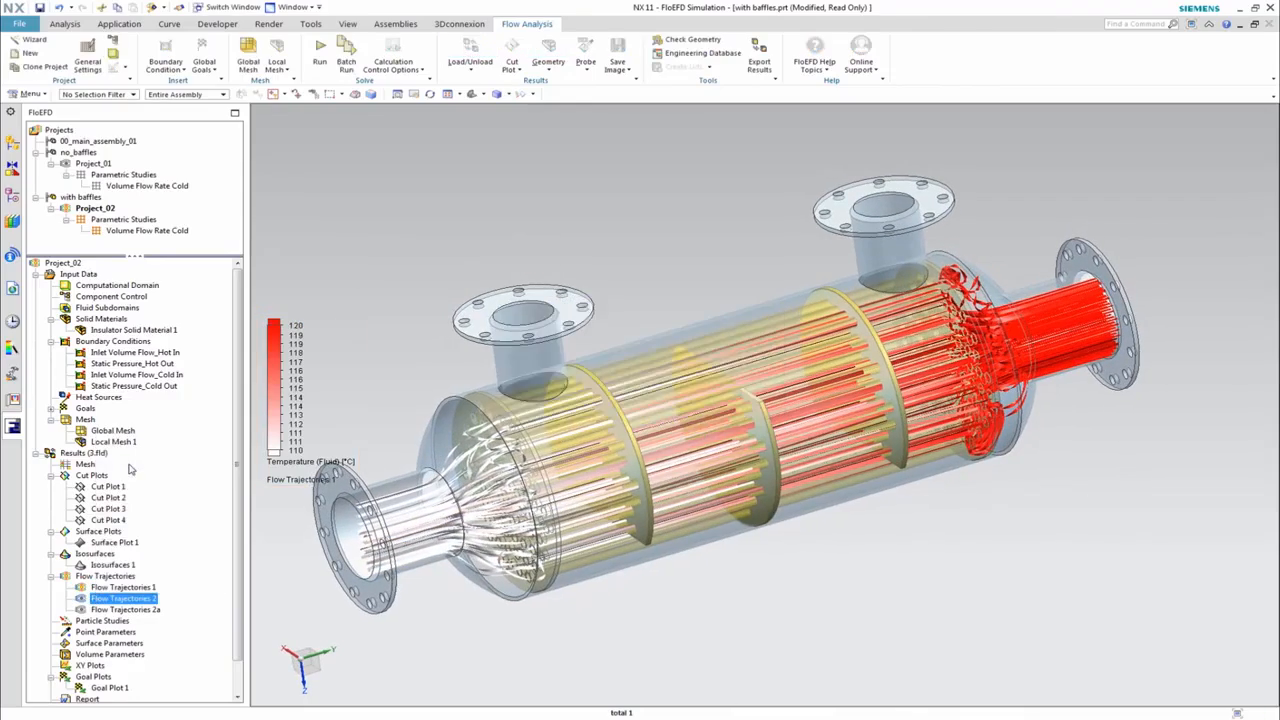
click(480, 637)
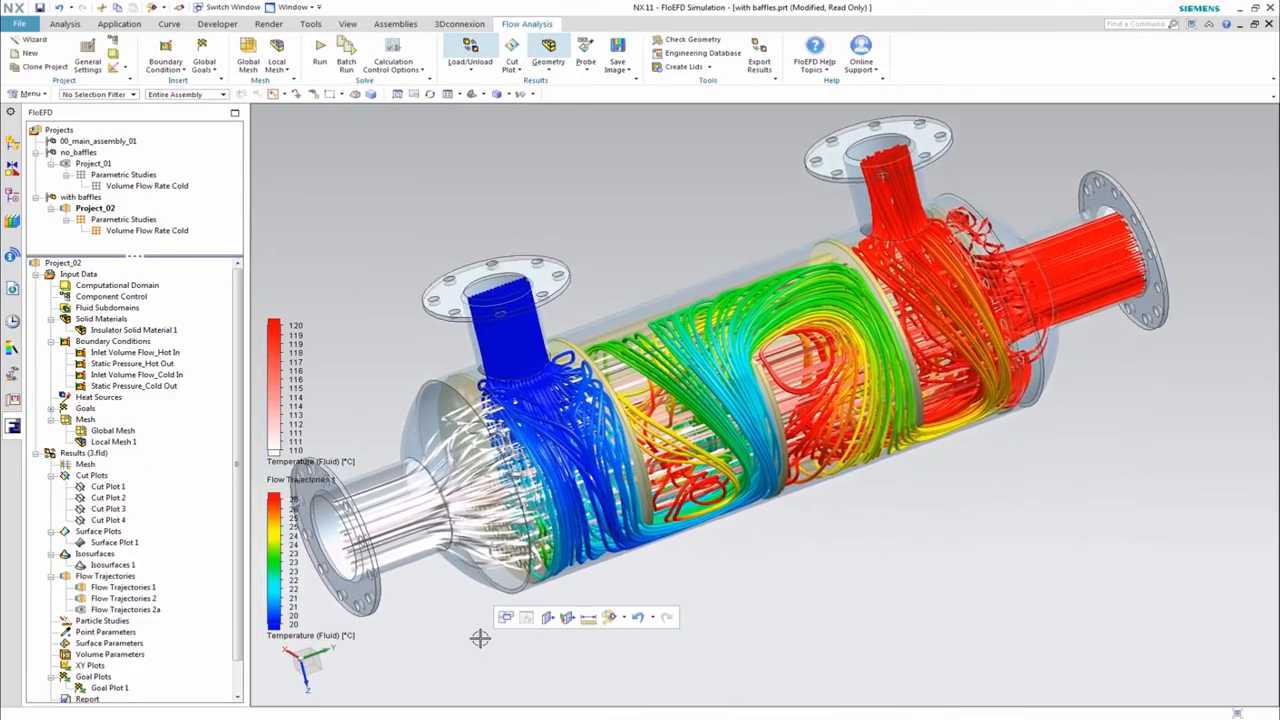
- Play the animation of Flow Trajectories 2a to examine the shell-side velocity around the baffles, then stop it
right_click(125, 609)
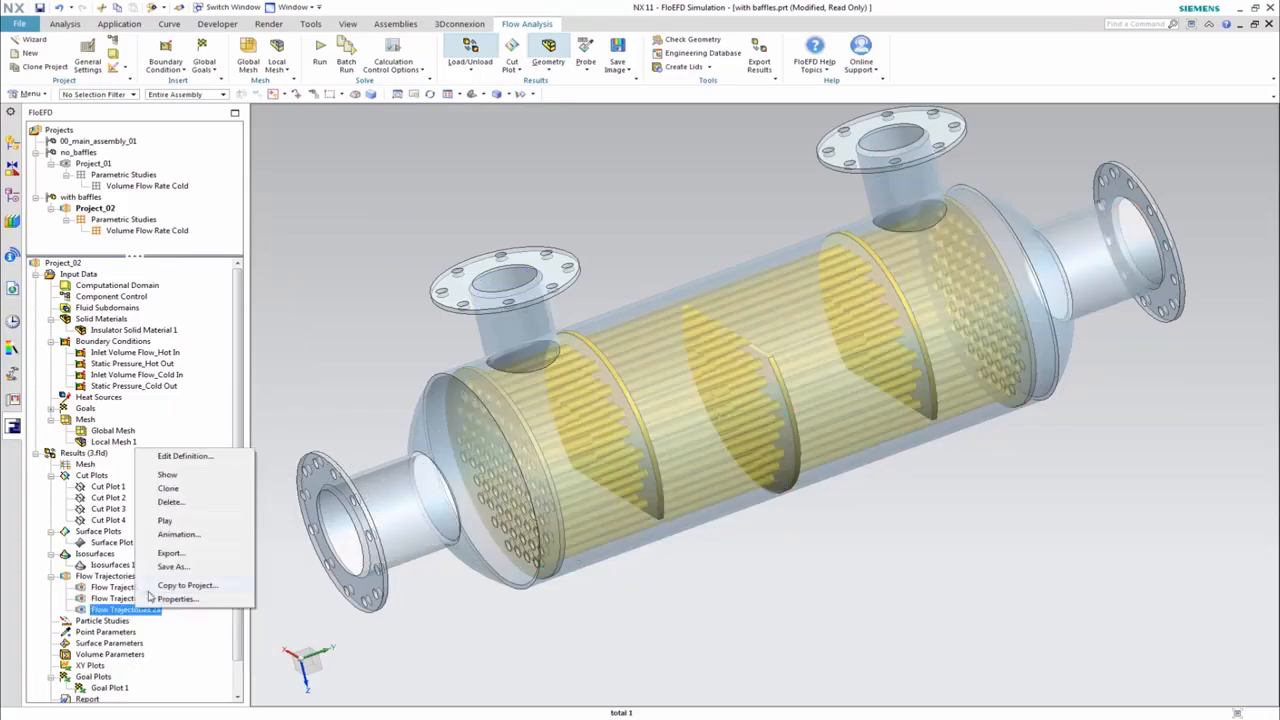
click(165, 466)
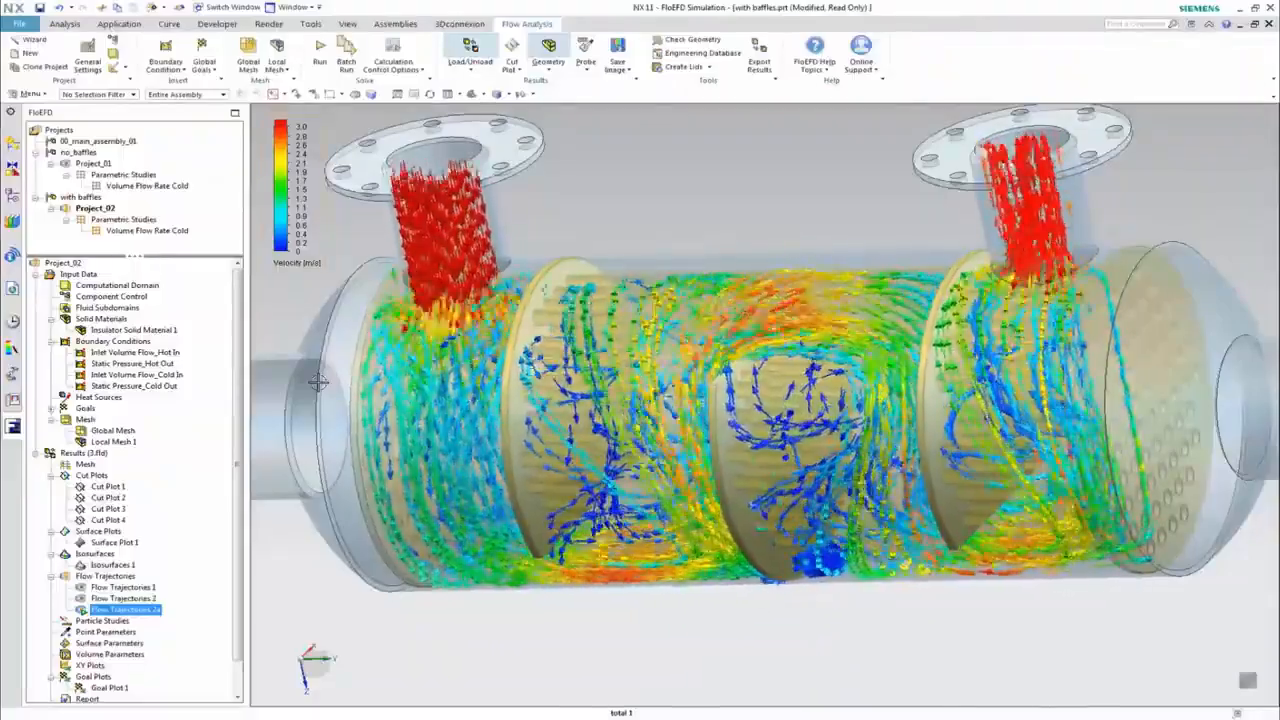
key(Home)
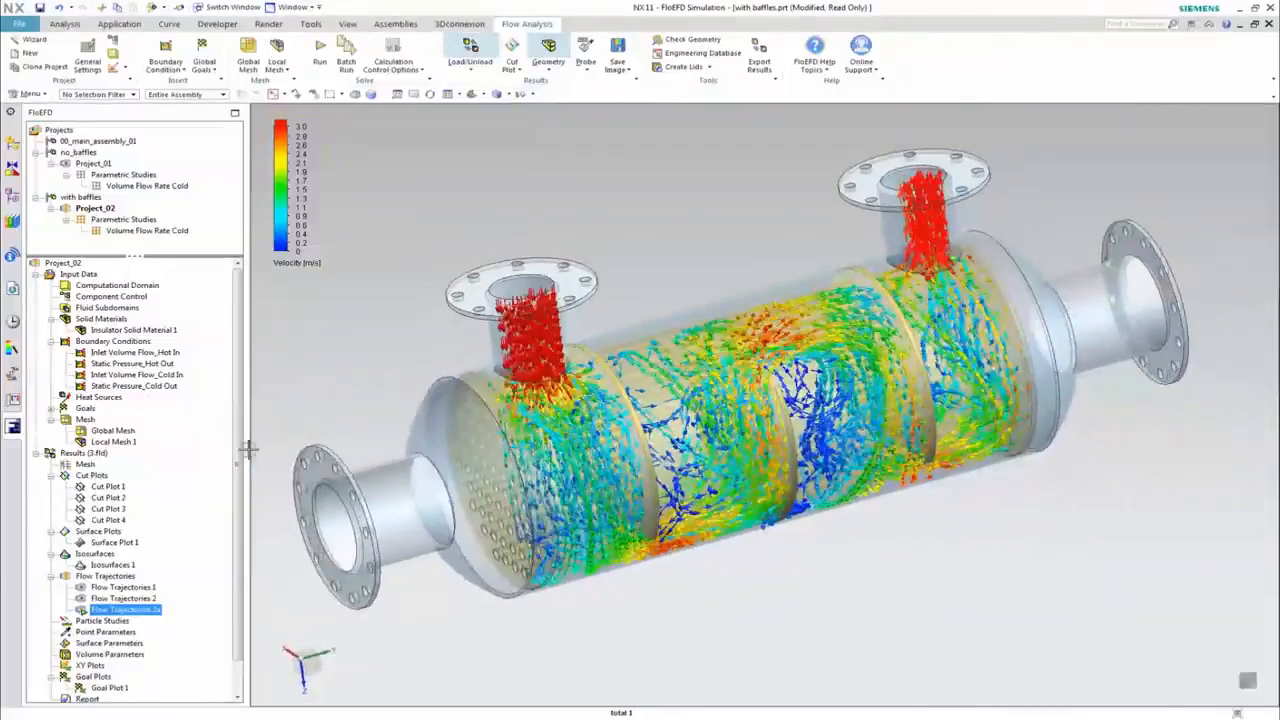
right_click(113, 613)
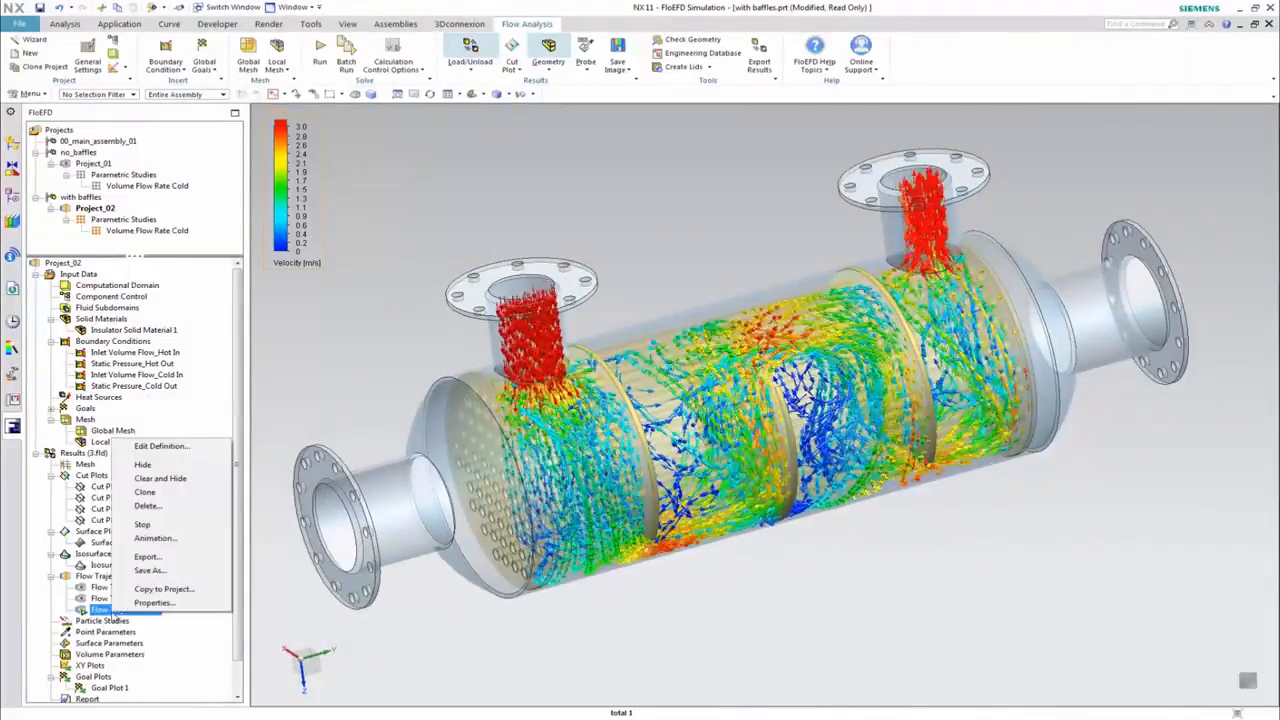
click(146, 525)
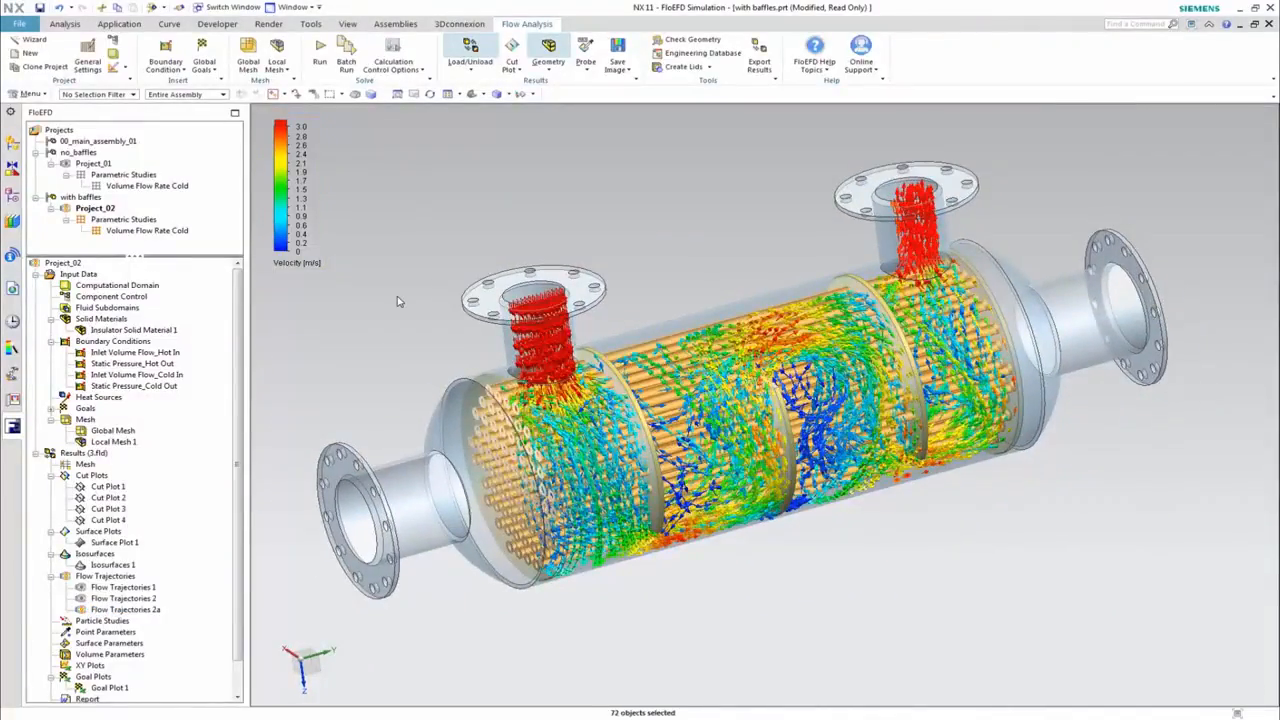
- Compare the Surface Plot 1 results of Project_02 with baffles and Project_01 without baffles in an enlarged comparison view
right_click(90, 456)
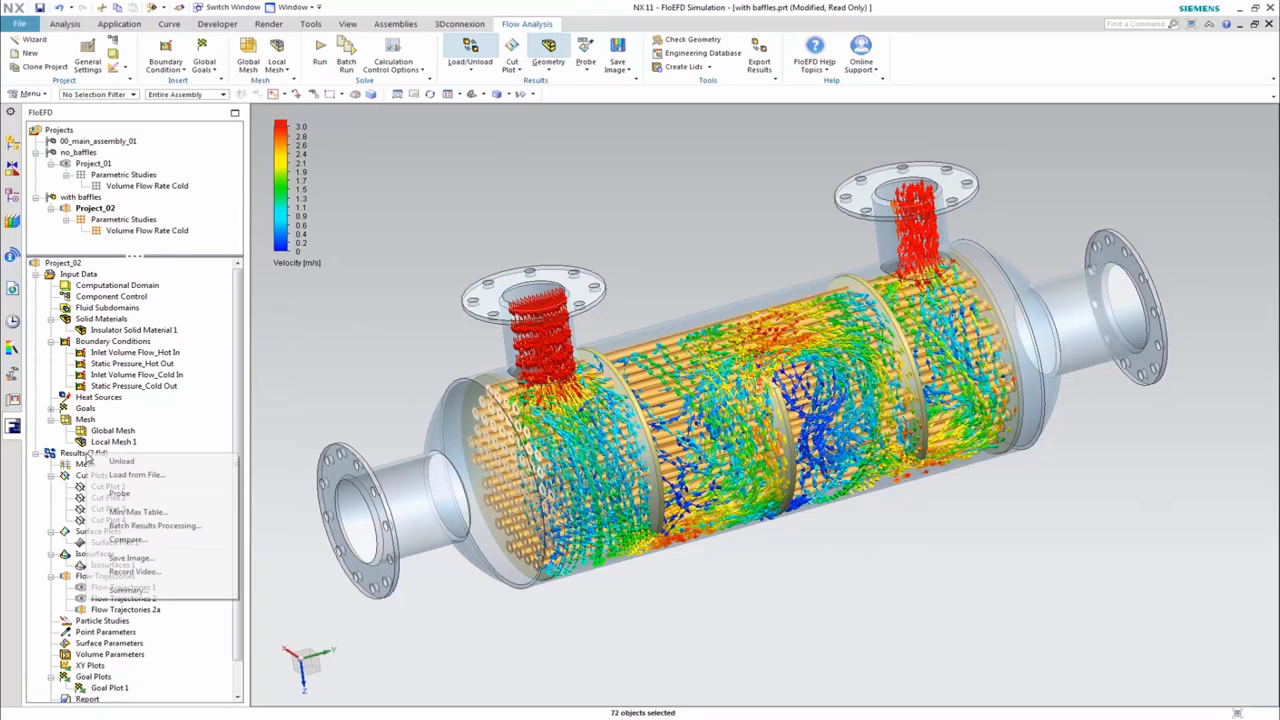
click(113, 541)
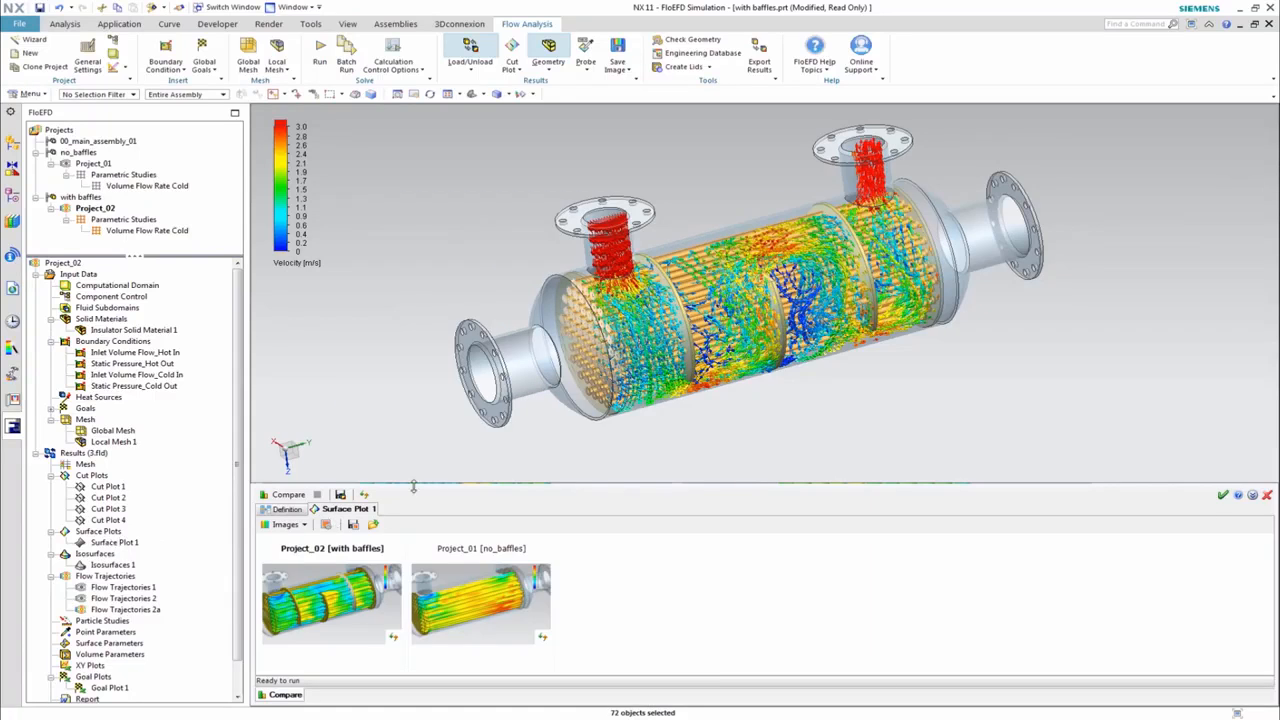
drag(413, 487, 475, 237)
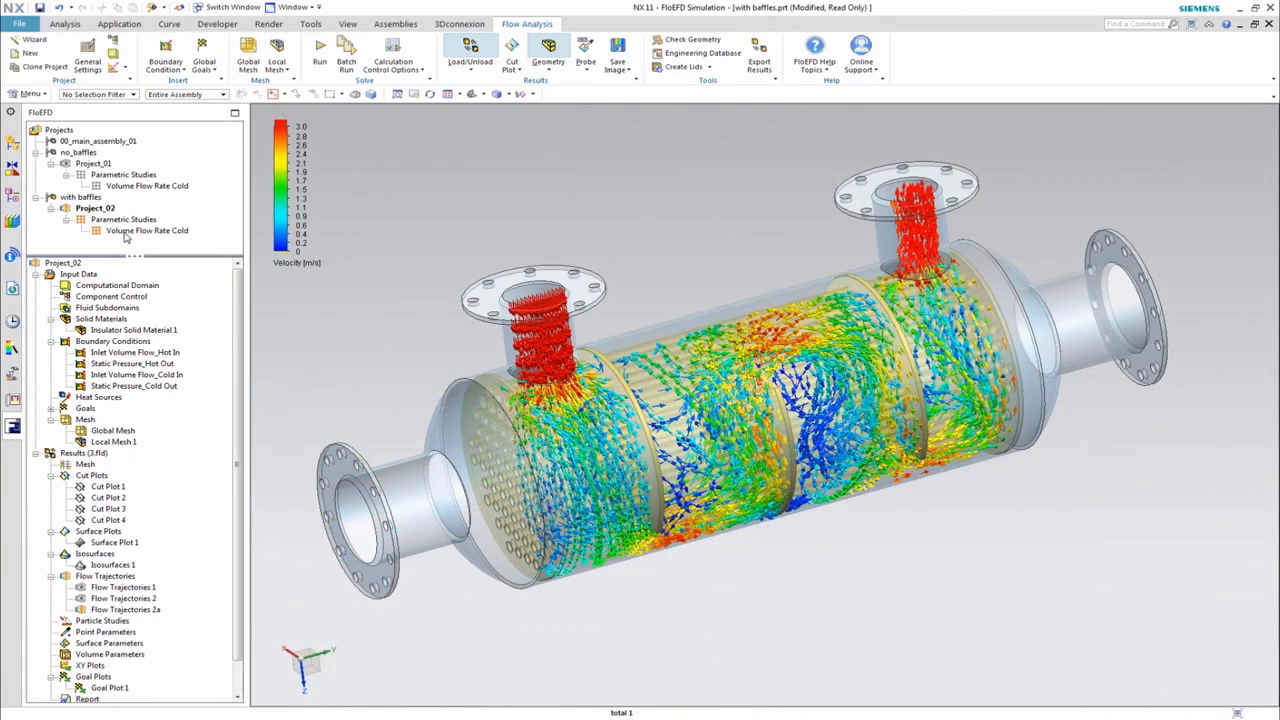
- Open the Volume Flow Rate Cold parametric study of Project_02 and review its scenario results
double_click(126, 232)
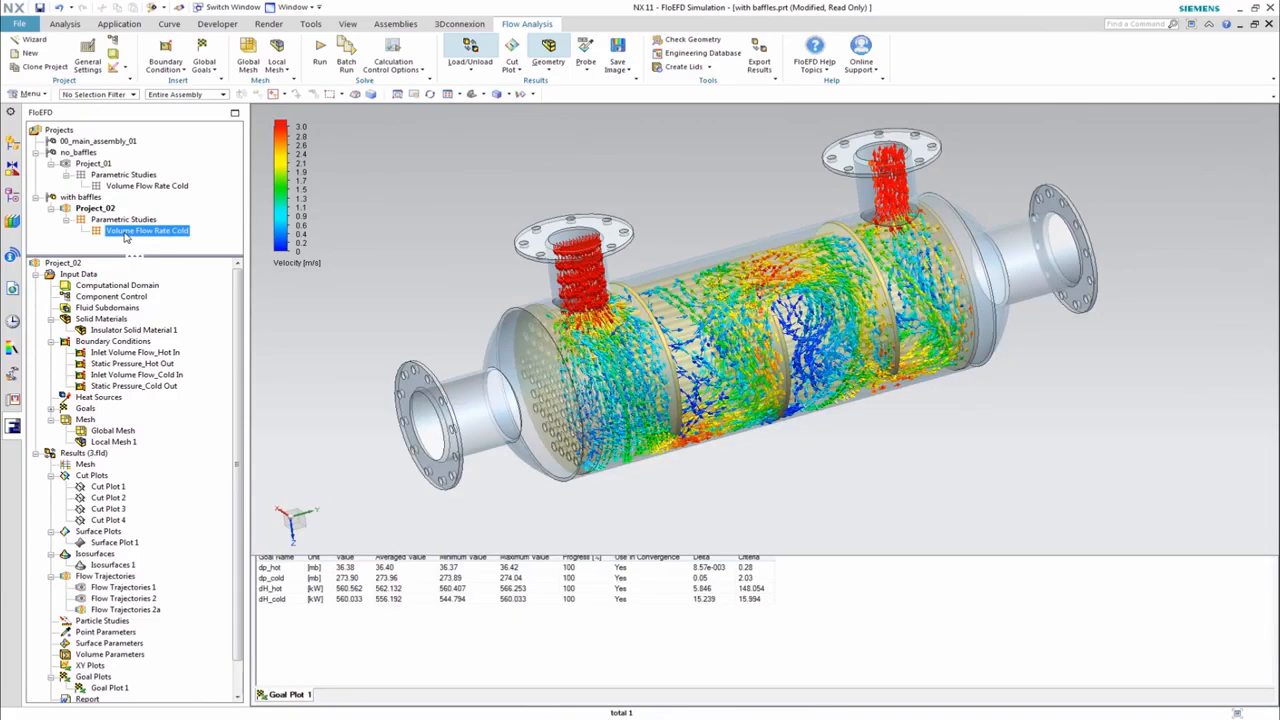
click(445, 509)
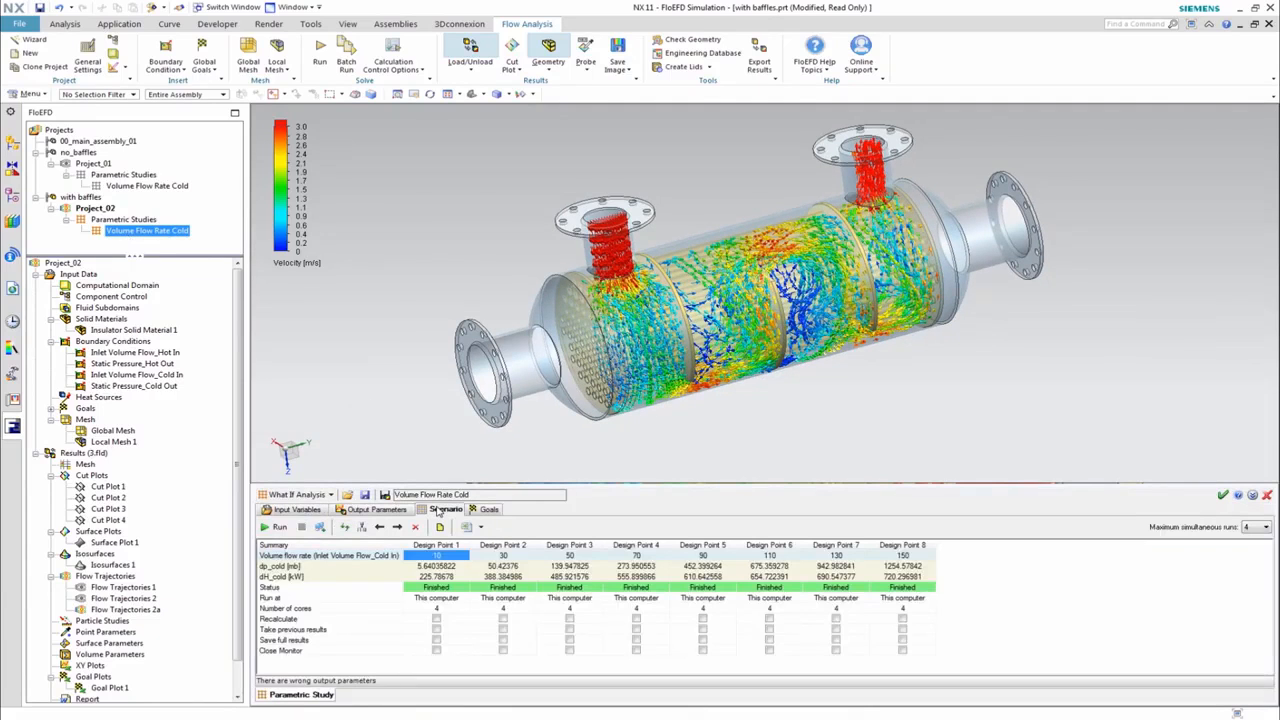